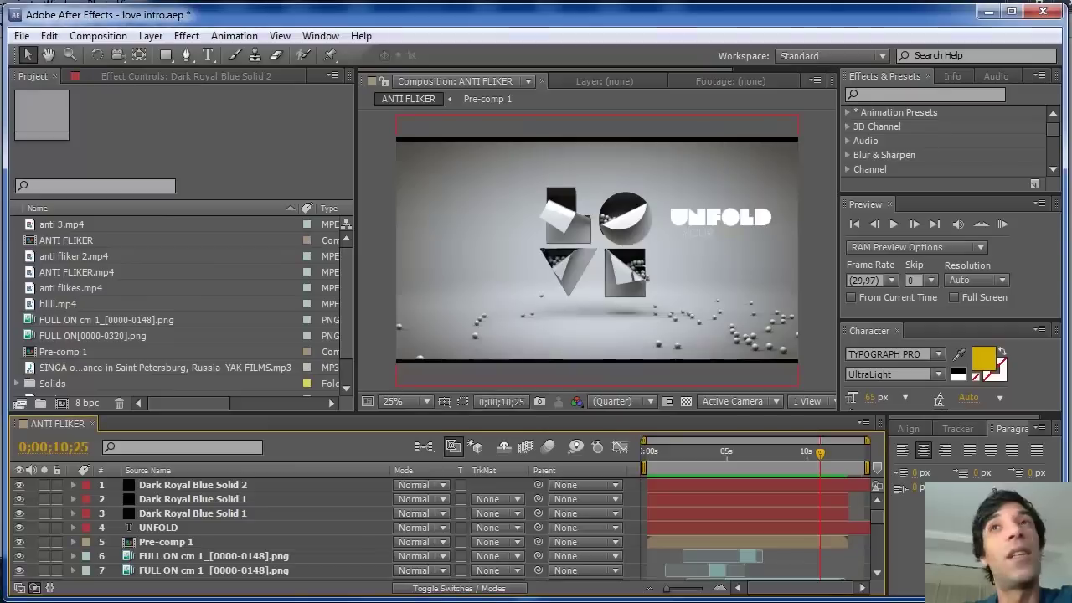
Step: Preview the love intro composition near its end, and play the NEW TEST ANIMATION scene in Cinema 4D
mouse_move(820, 452)
mouse_down()
mouse_move(659, 454)
mouse_move(838, 446)
mouse_up()
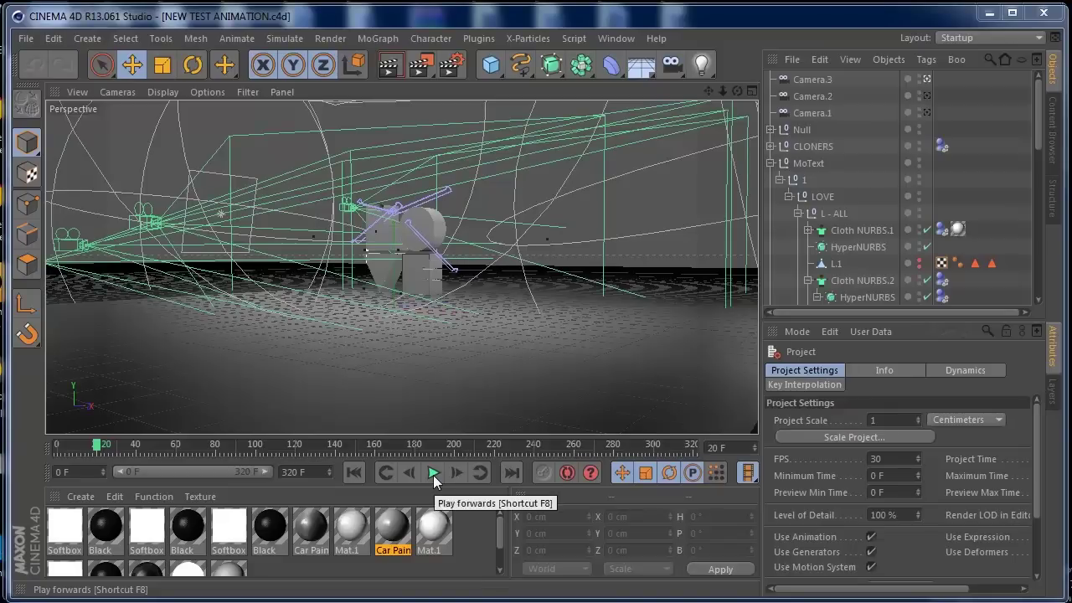
click(433, 473)
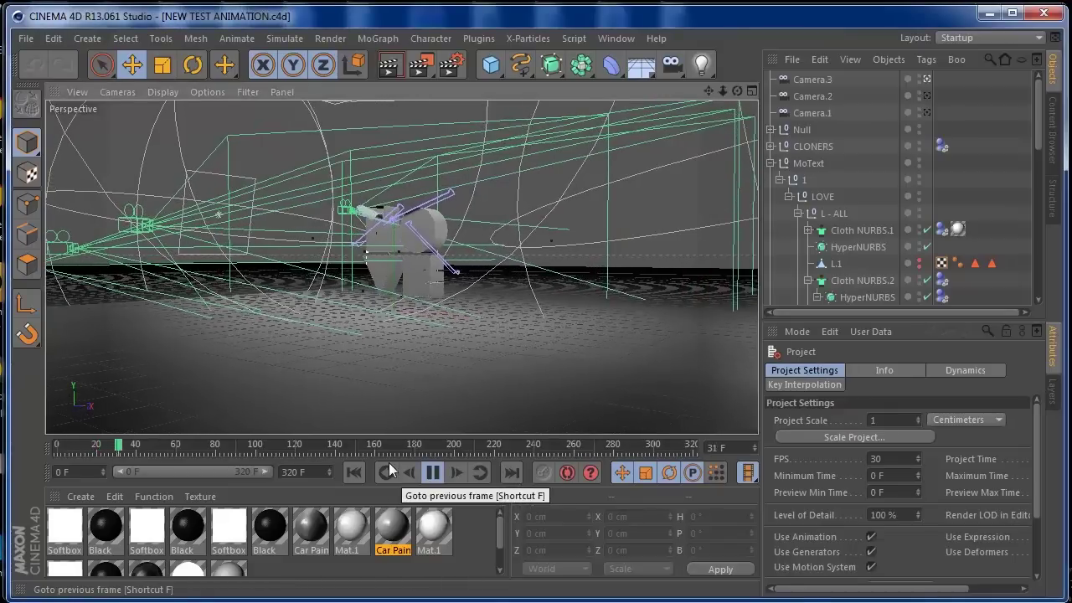
click(431, 473)
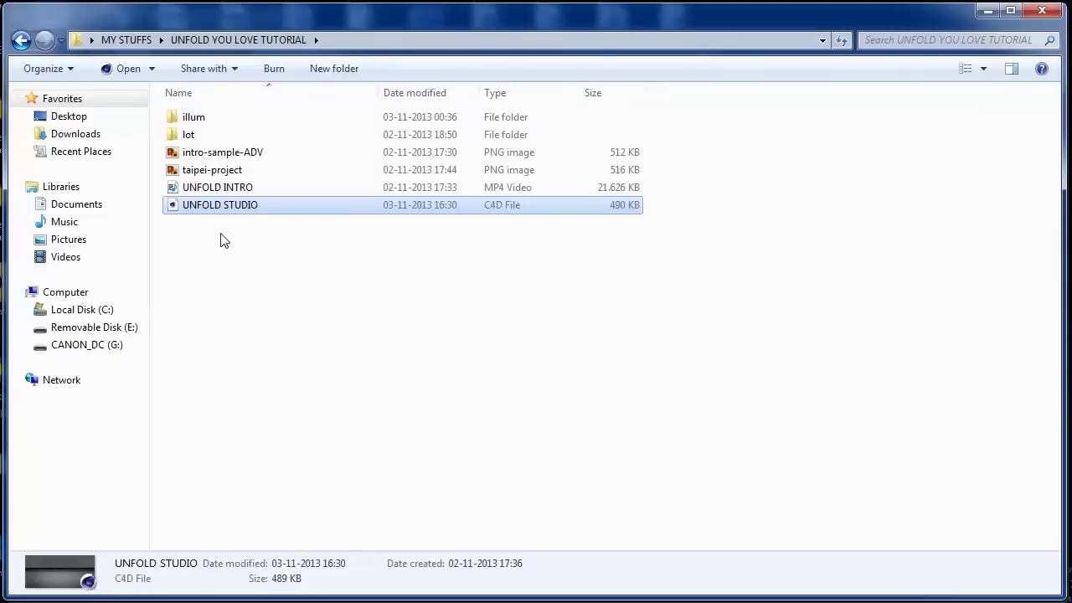
Step: Open the UNFOLD STUDIO scene file from the UNFOLD YOU LOVE TUTORIAL folder in Cinema 4D
click(219, 208)
click(316, 265)
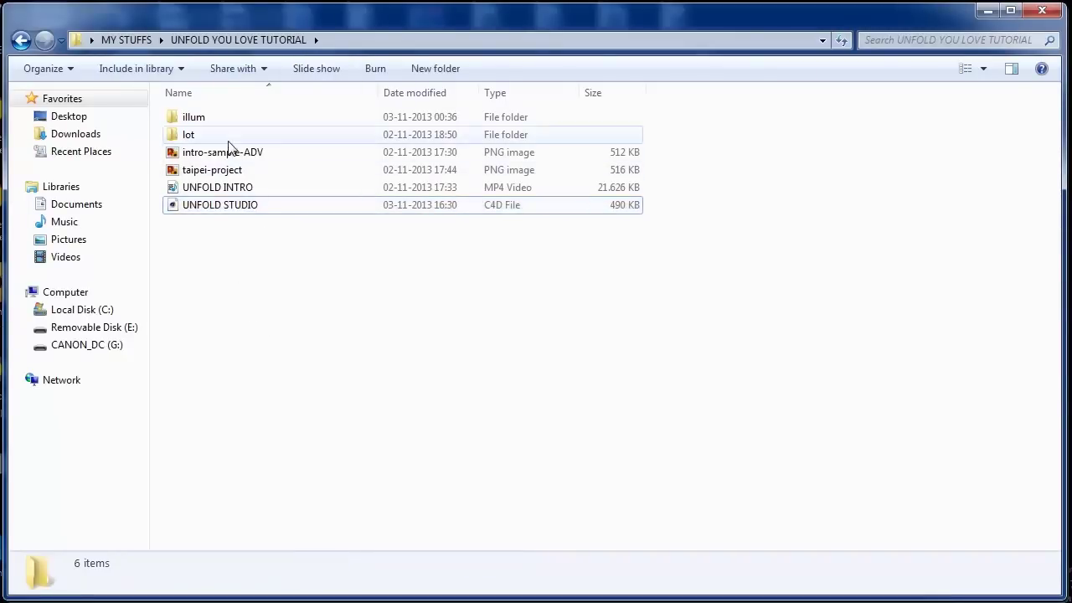
click(227, 135)
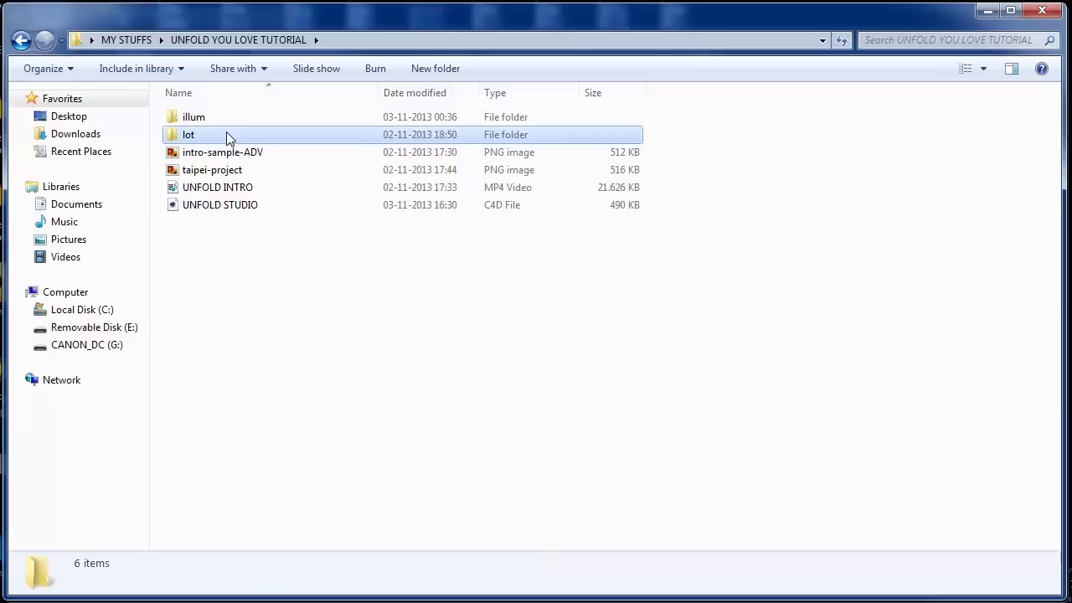
click(237, 208)
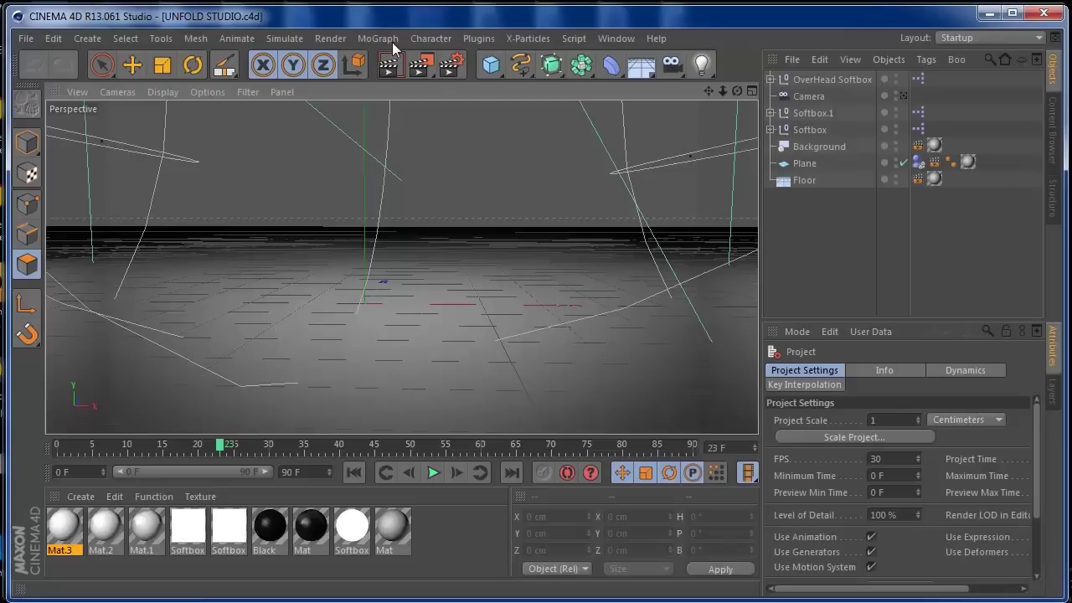
Step: Add a MoText object to the studio scene and set its text to L
click(392, 40)
click(419, 231)
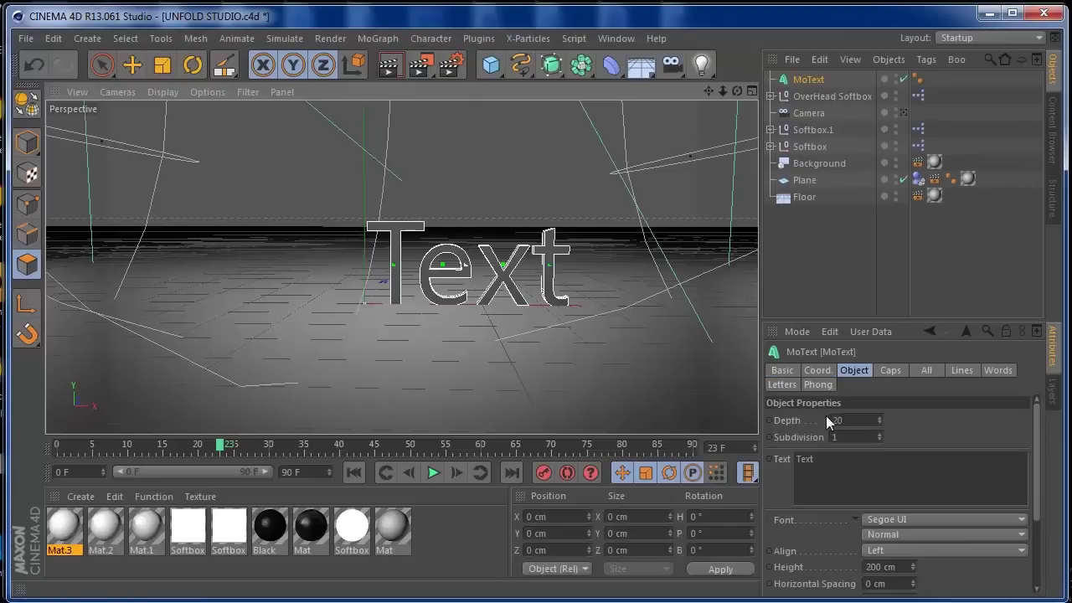
drag(834, 464, 771, 457)
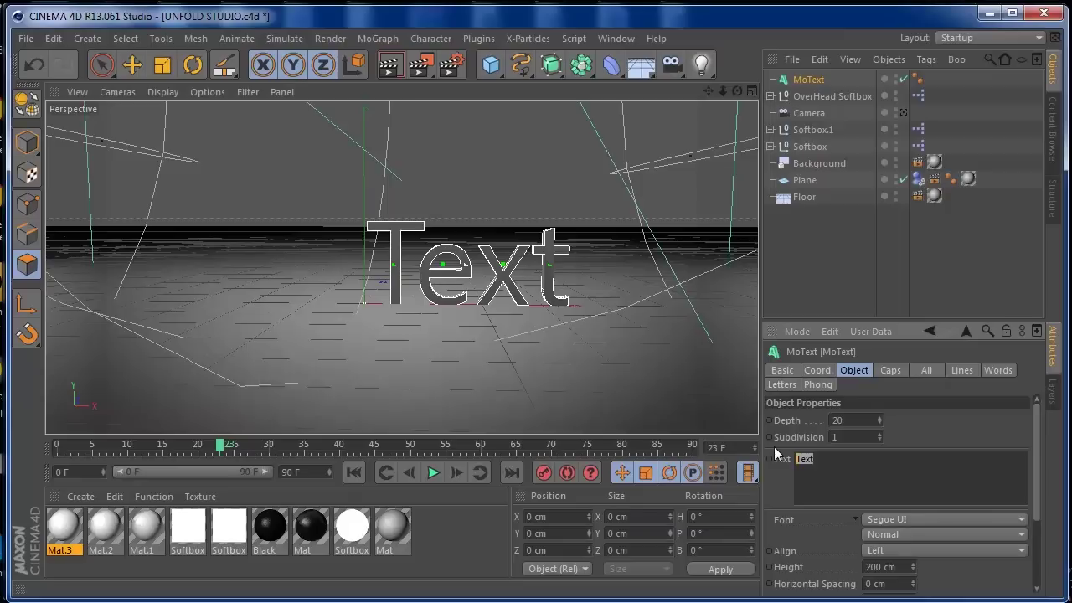
text(U)
Step: Set the MoText's font to Lot and its depth to 69
click(987, 520)
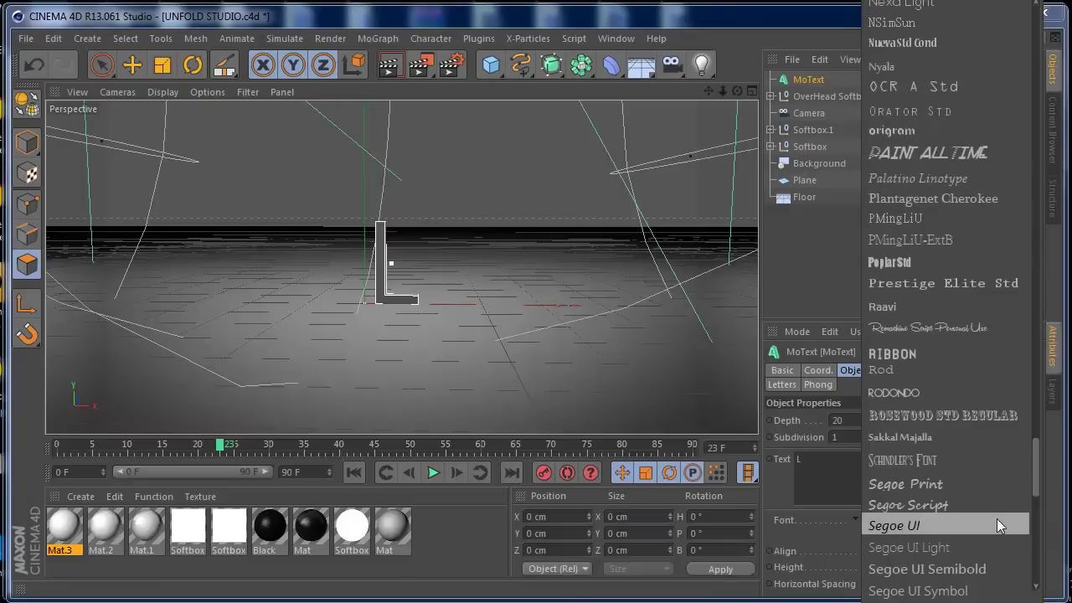
drag(1031, 478, 1035, 354)
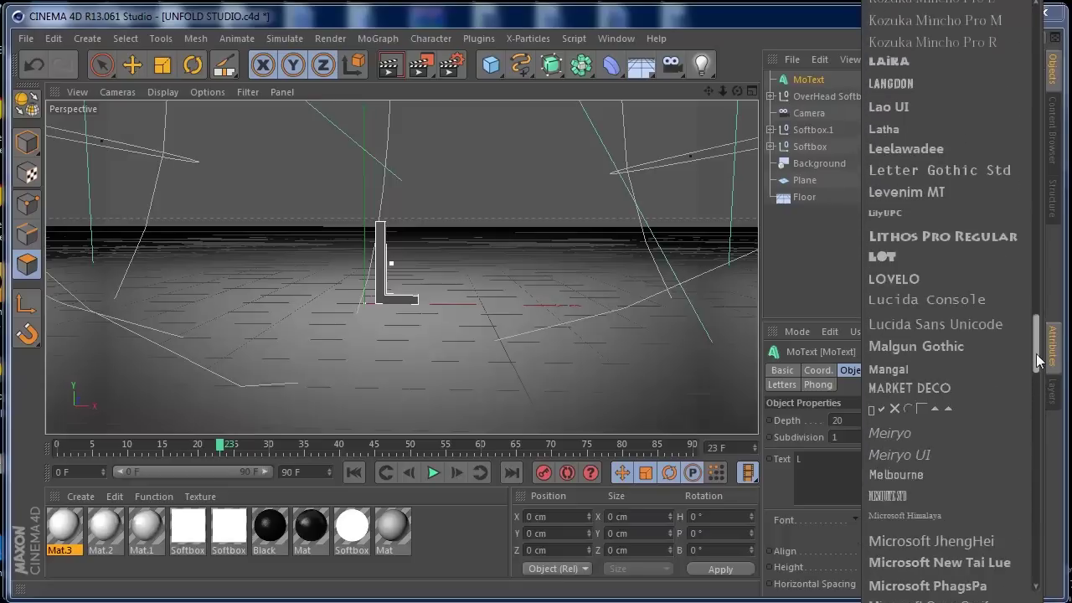
click(956, 268)
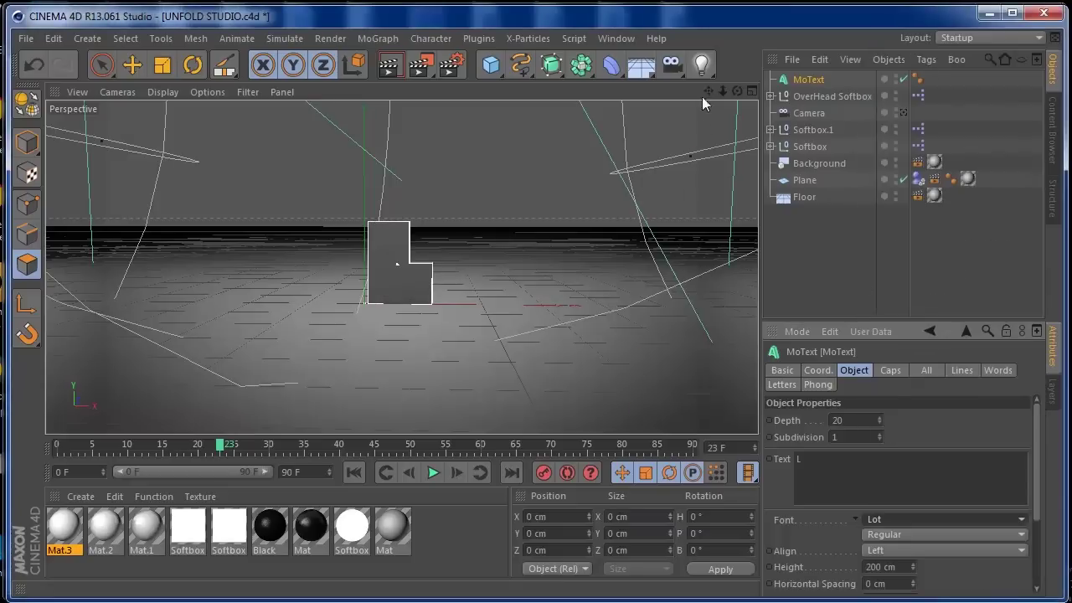
drag(737, 92, 880, 377)
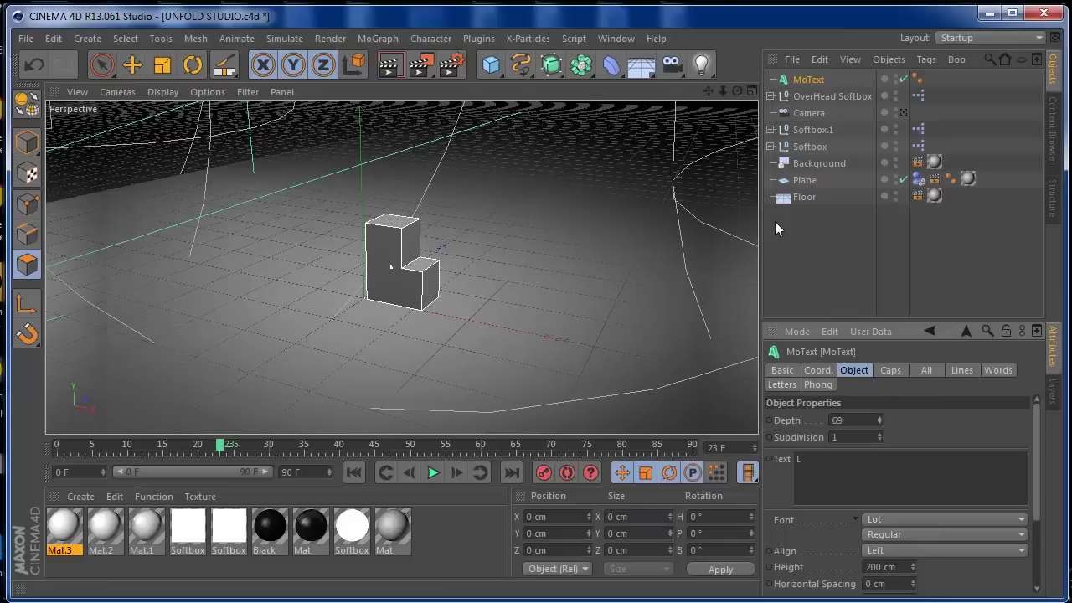
drag(727, 97, 796, 218)
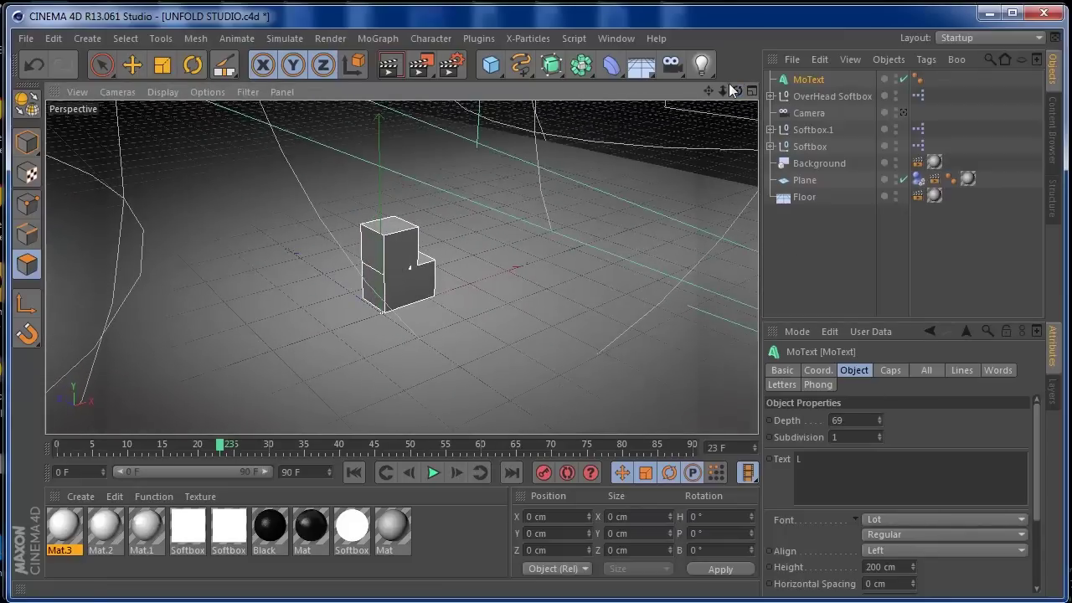
Step: Make the MoText object editable, then also convert its nested Extrude object L into polygons
drag(791, 82, 219, 196)
click(40, 106)
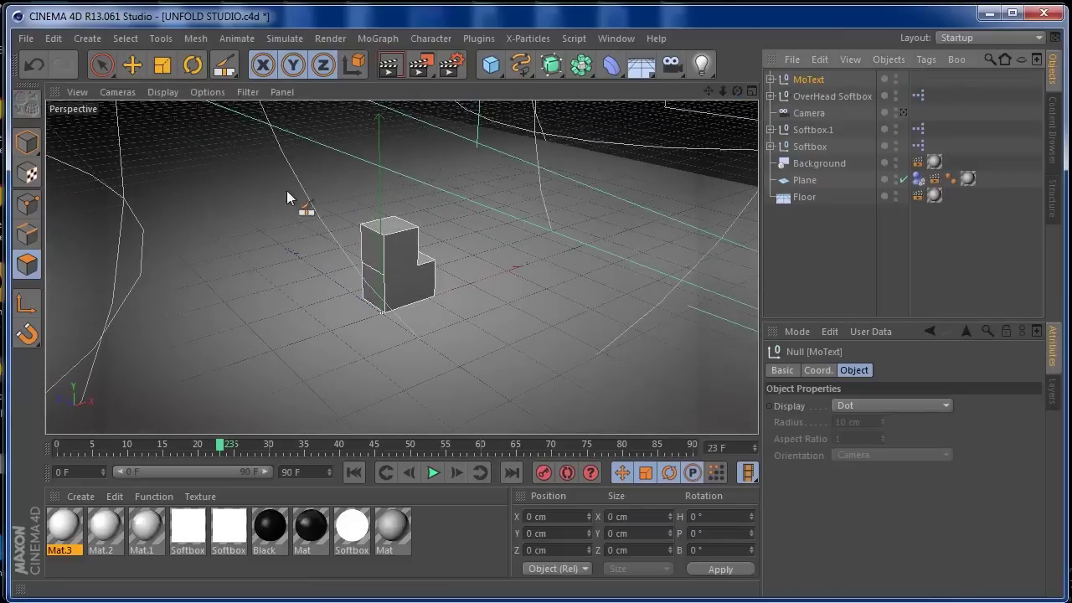
click(770, 80)
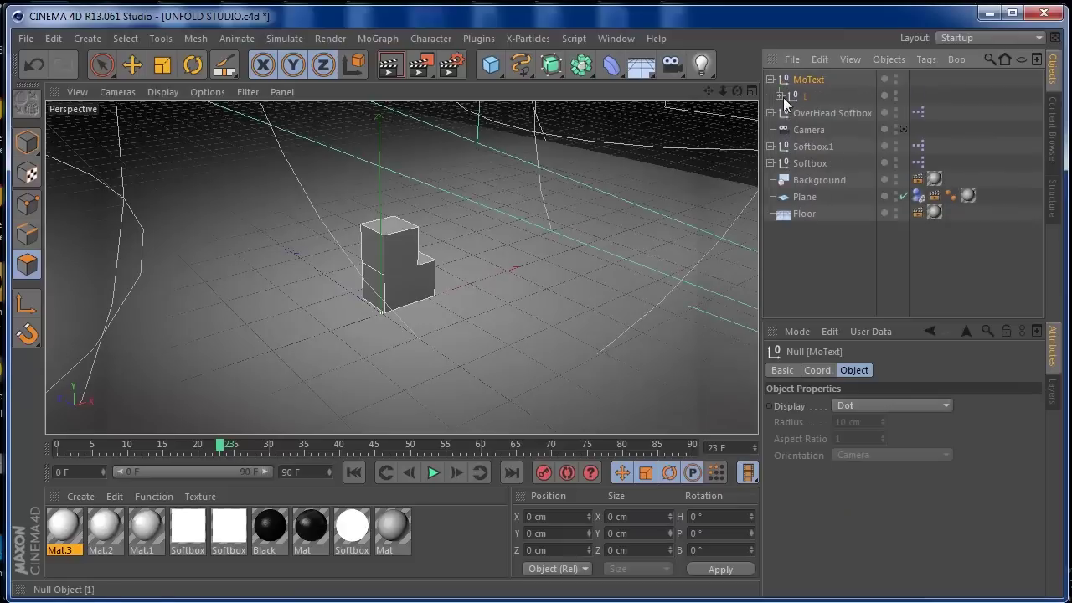
click(782, 95)
click(788, 113)
click(811, 130)
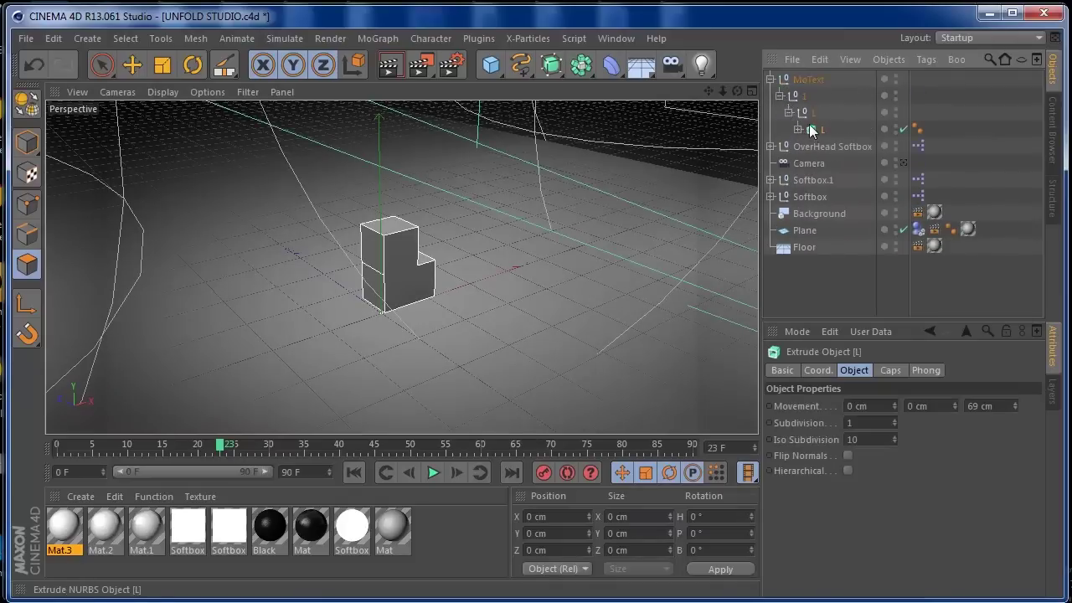
key(c)
Step: Merge the letter L and its two caps into one polygon object with Connect Objects + Delete
click(798, 129)
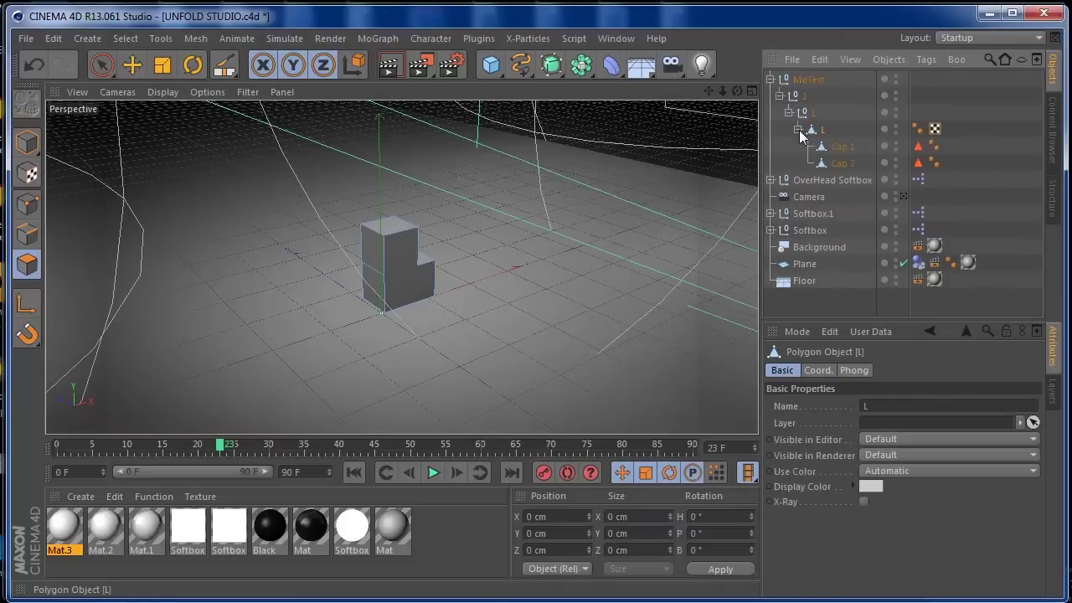
click(954, 125)
drag(955, 125, 817, 174)
right_click(825, 161)
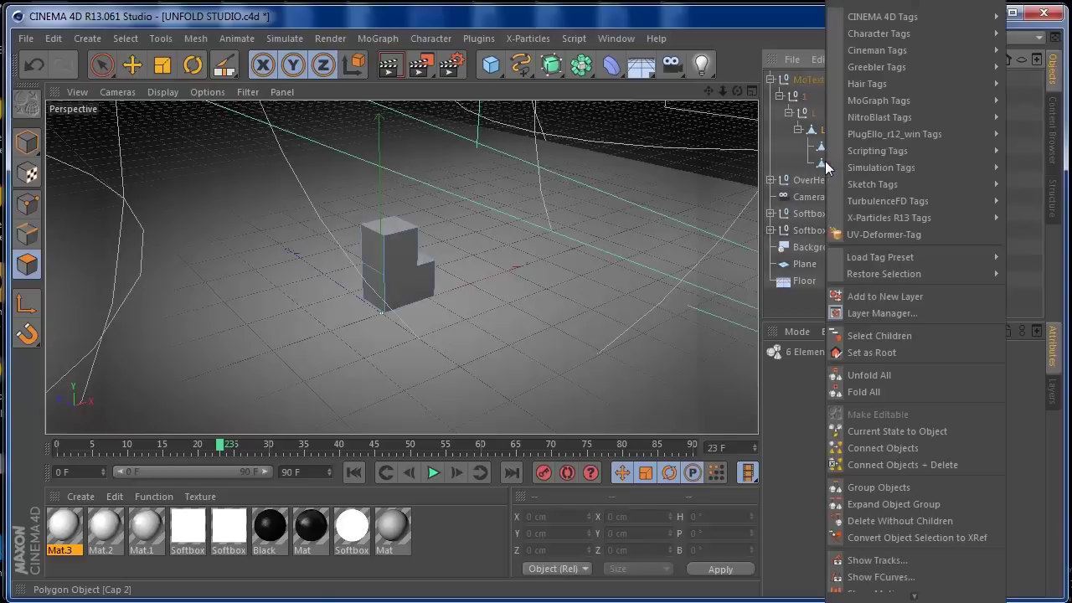
click(912, 464)
Step: Delete the leftover MoText, 1 and L nulls and select the merged letter object
drag(820, 146, 804, 119)
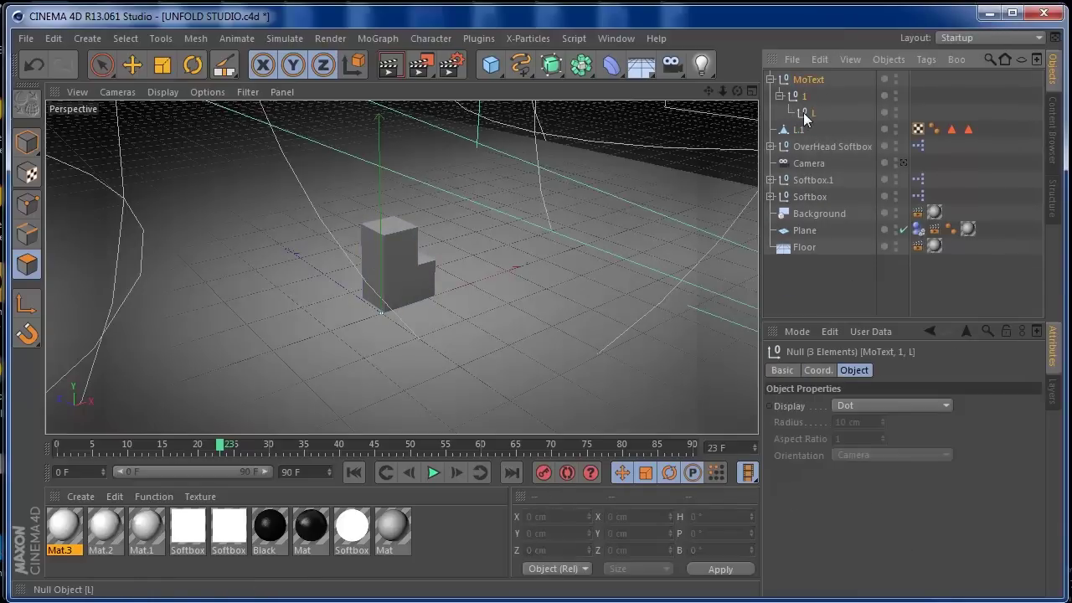
key(Delete)
click(799, 82)
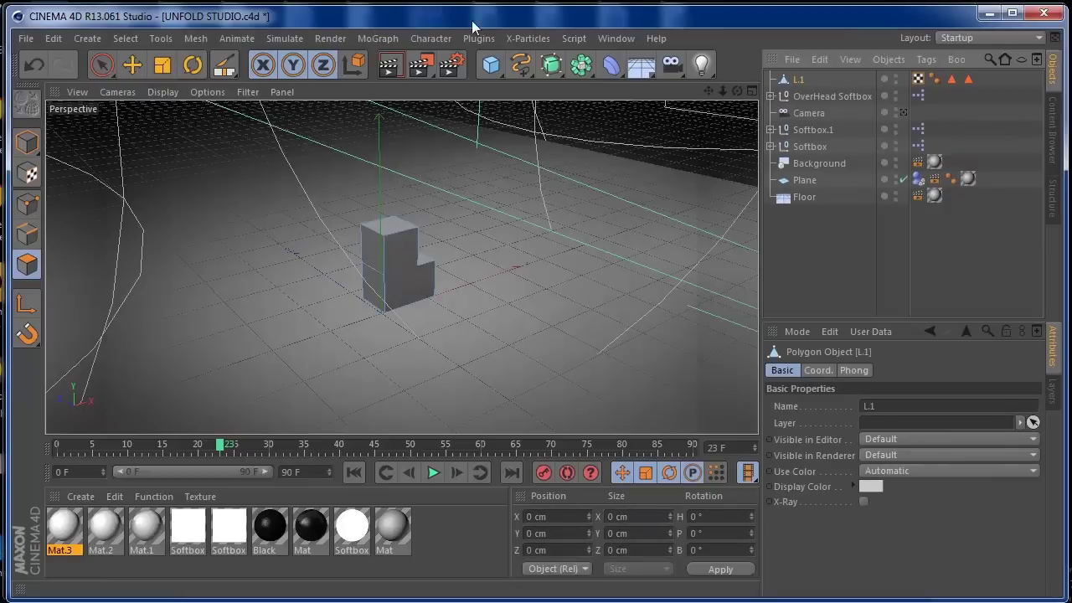
Step: Select the front polygon of the letter L and split it off into a separate object
key(k)
click(132, 65)
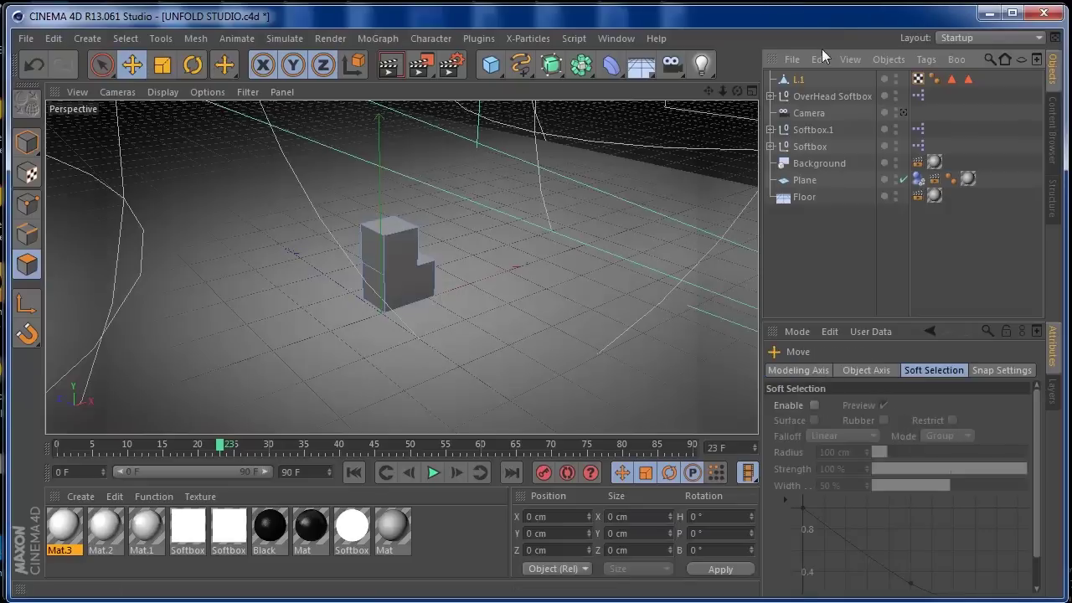
drag(738, 92, 402, 265)
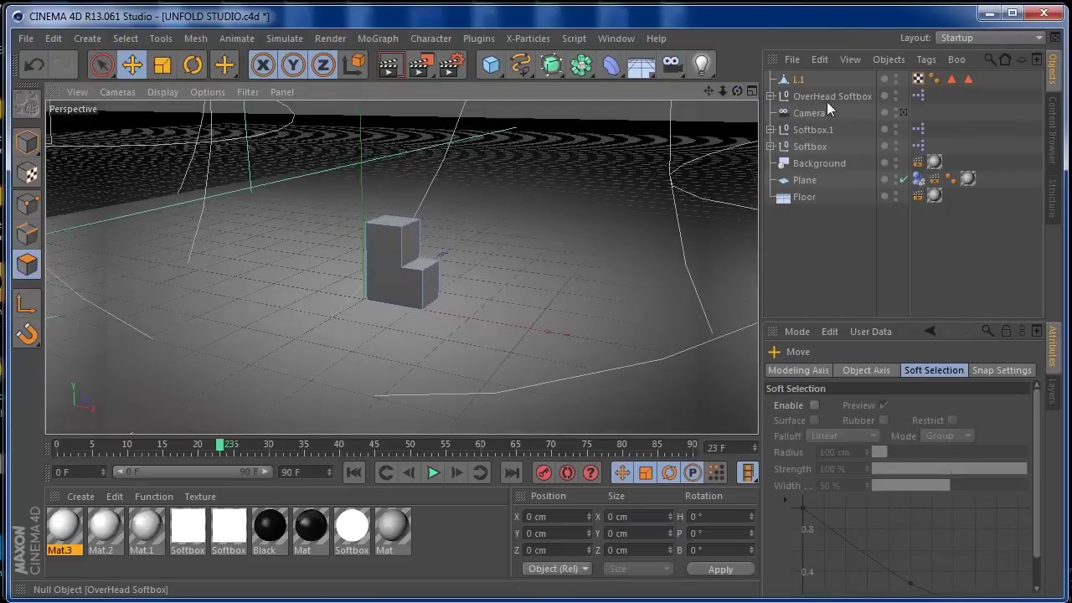
click(388, 289)
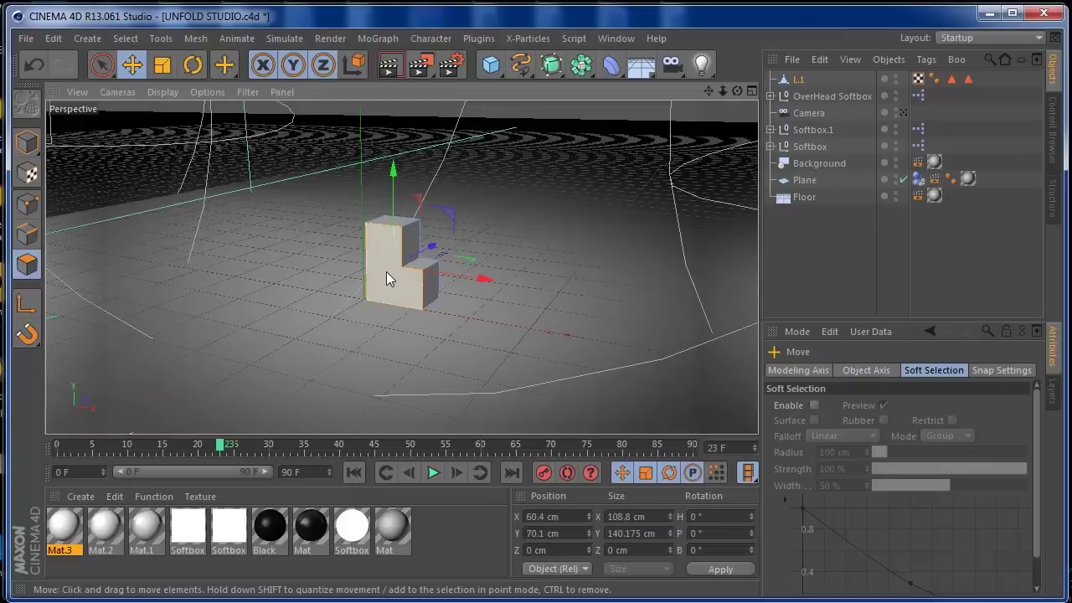
right_click(388, 279)
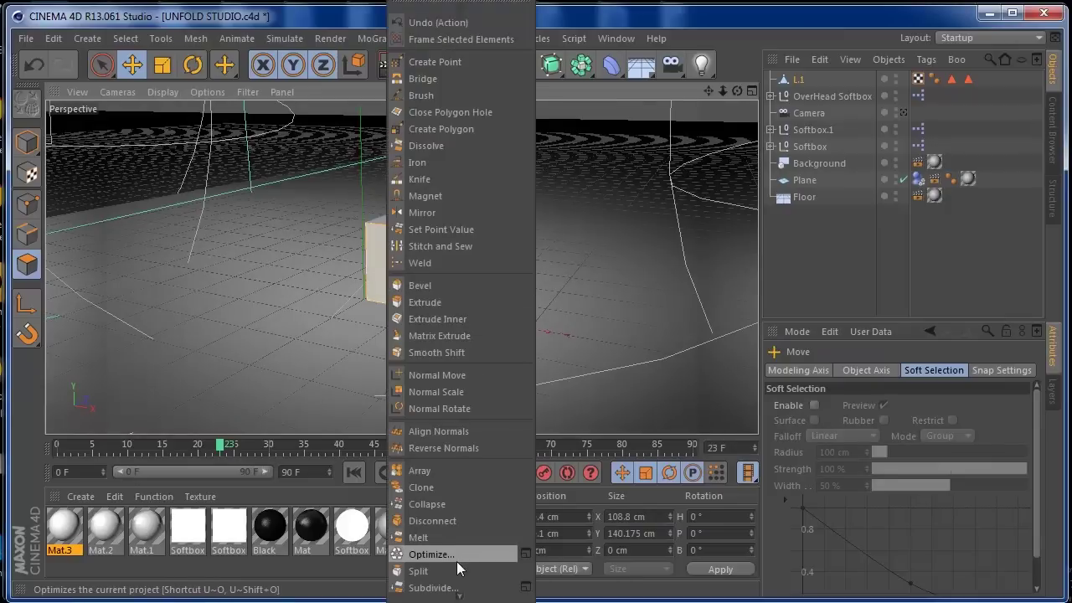
click(418, 570)
Step: Rename the object made from the split-off front face as SPLIT
click(800, 97)
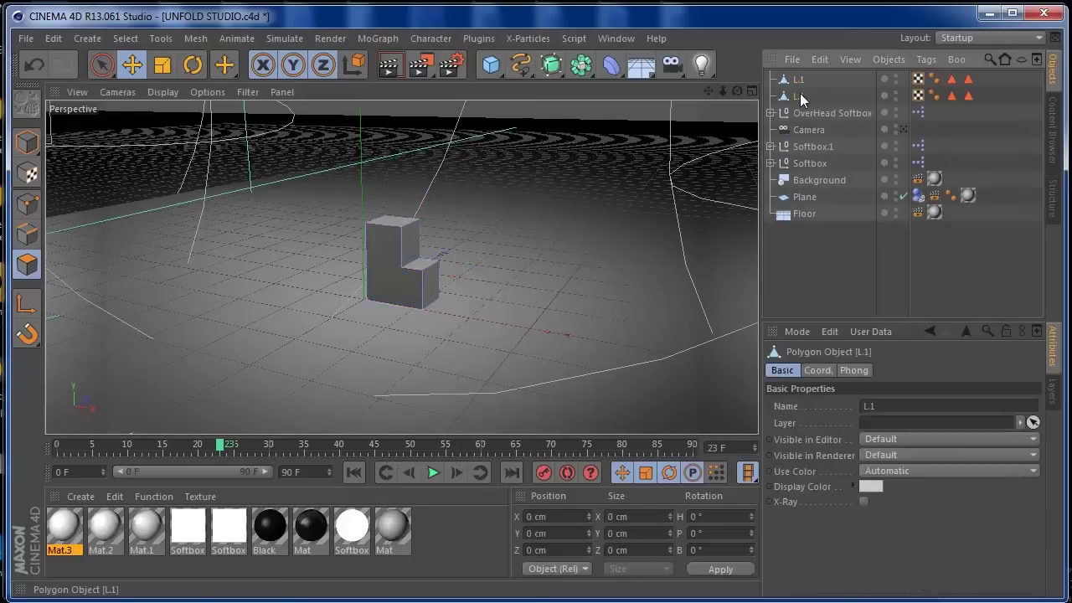
click(799, 96)
click(799, 82)
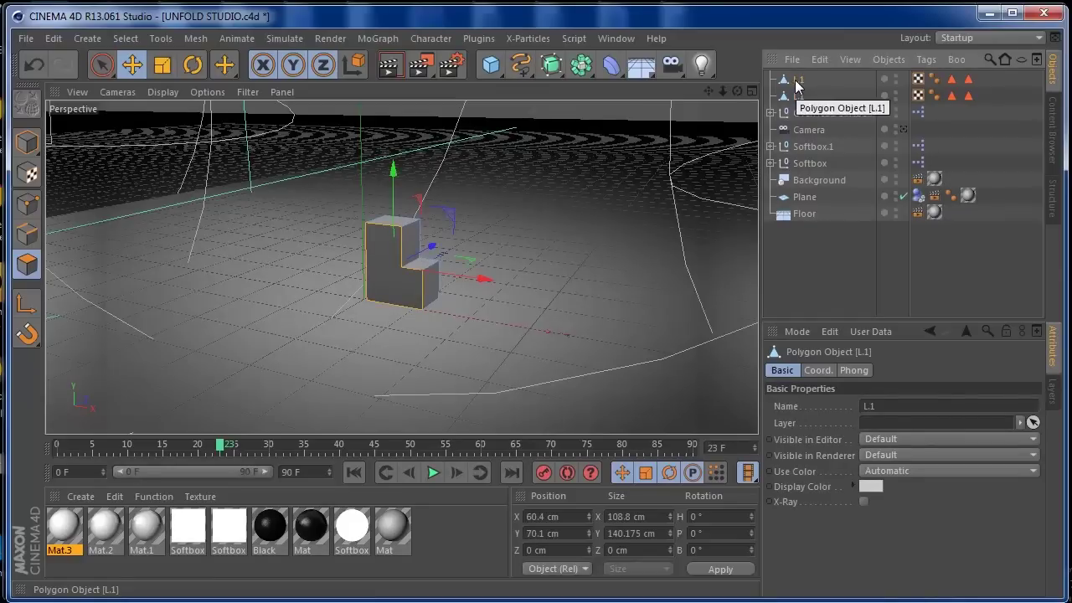
click(798, 97)
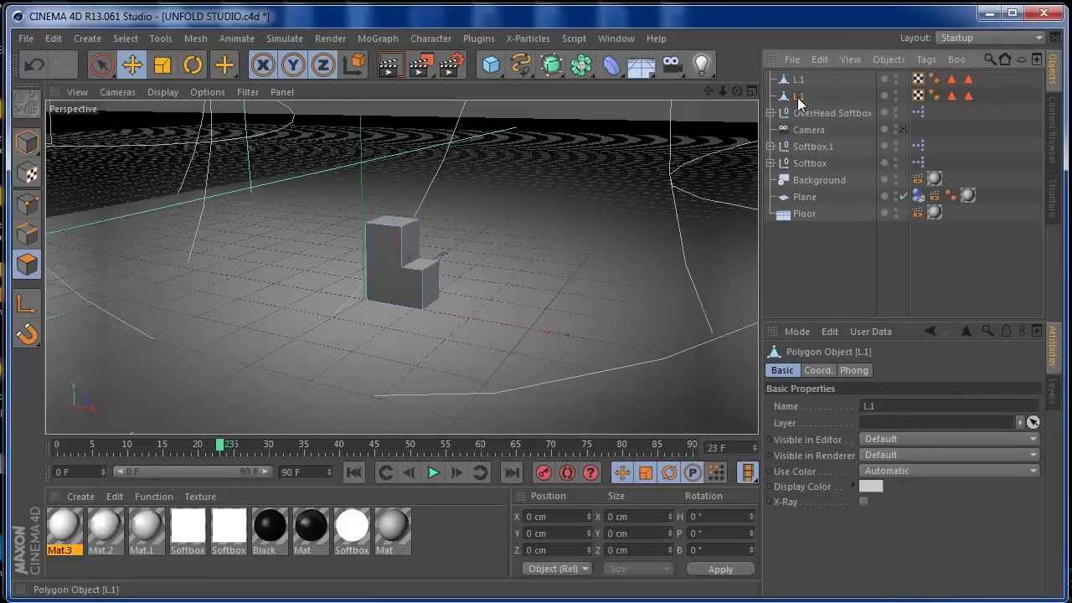
double_click(798, 97)
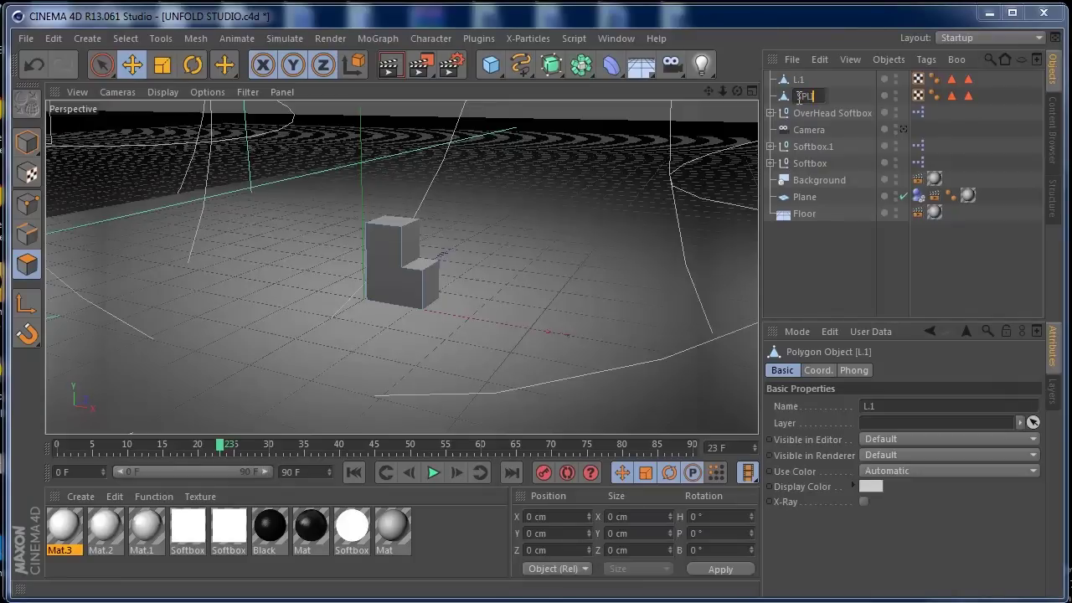
text(SPLIT)
key(Return)
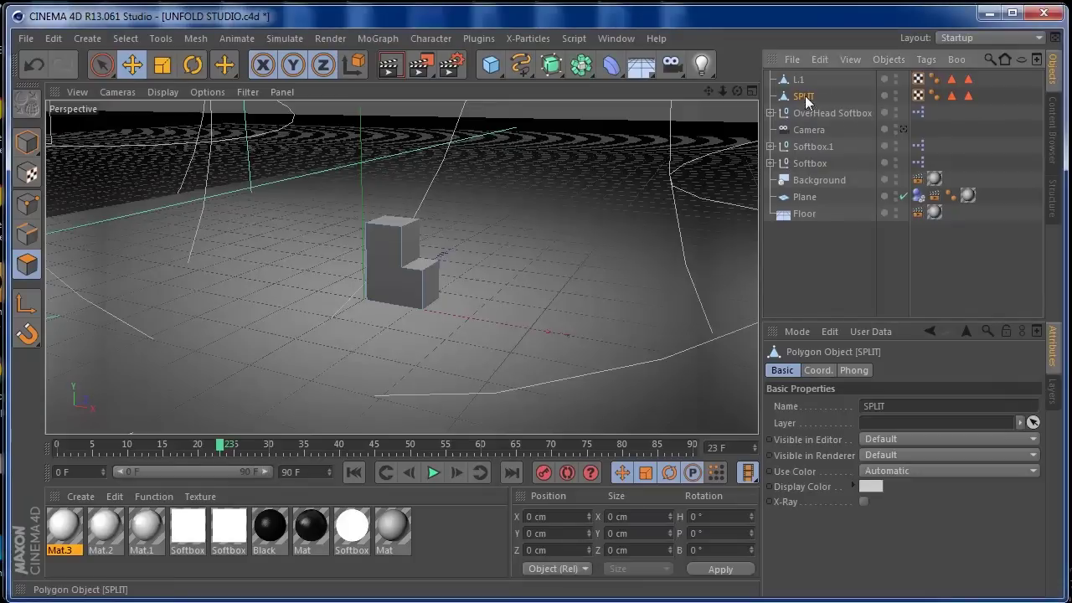
Step: Cut the SPLIT face horizontally with the Knife in Plane mode along X-Z, using 45 cuts with 4 cm spacing
click(388, 286)
right_click(388, 286)
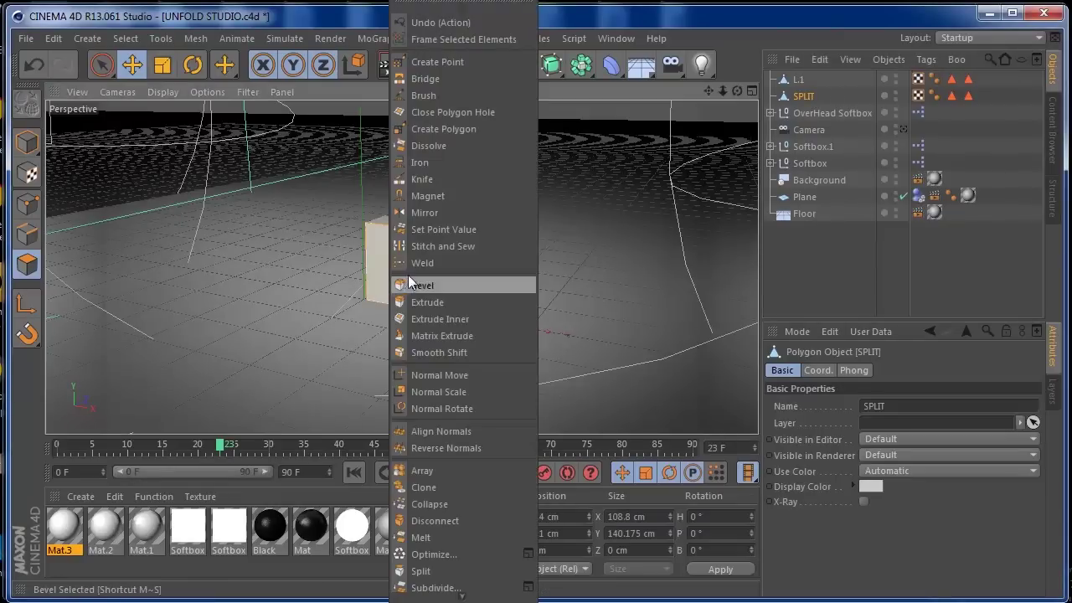
click(434, 178)
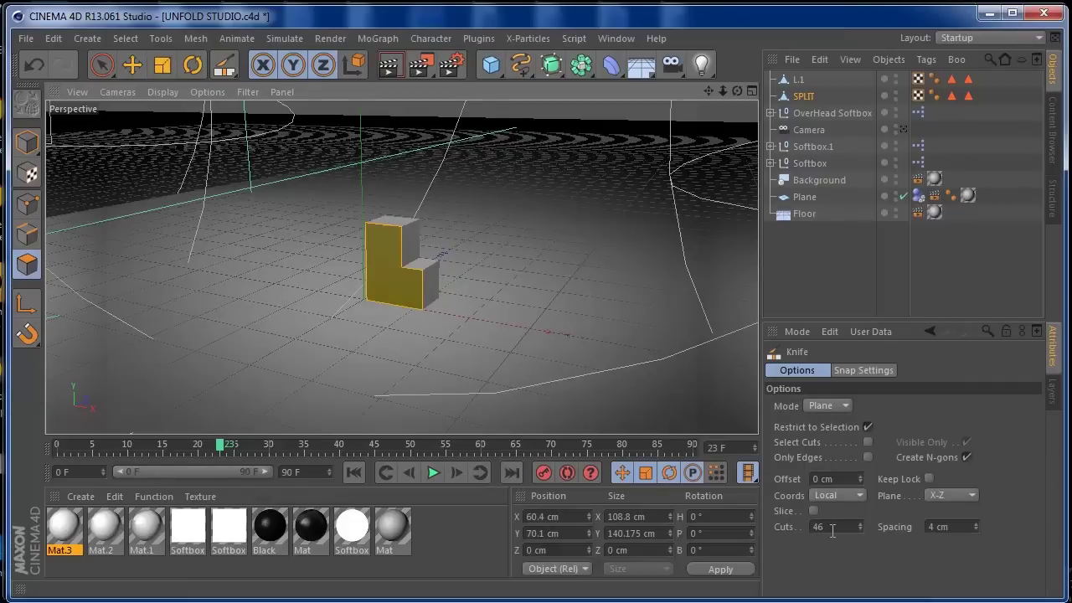
click(859, 529)
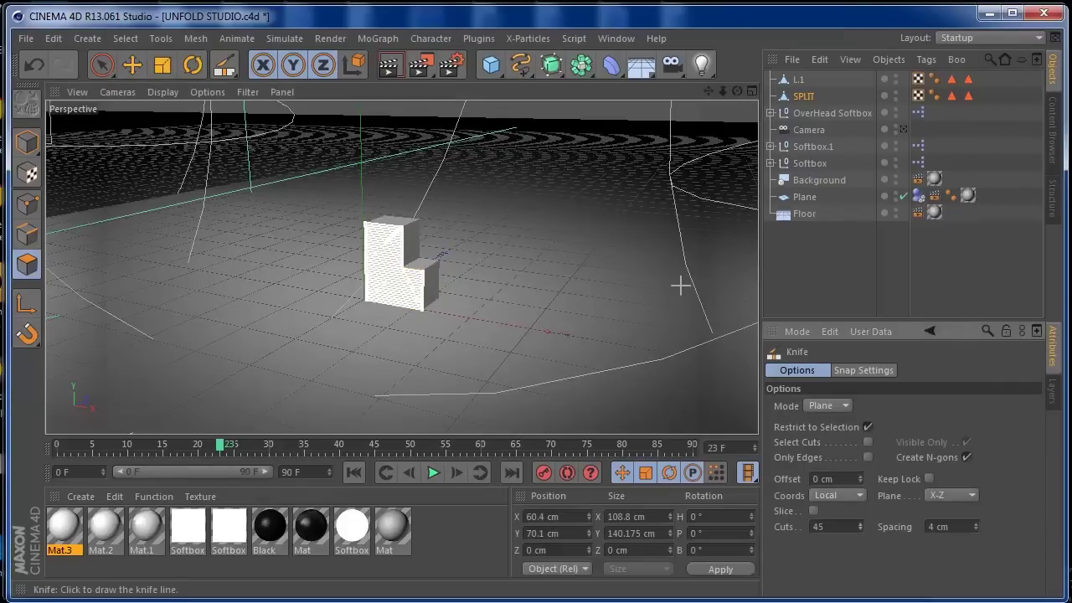
drag(723, 91, 725, 93)
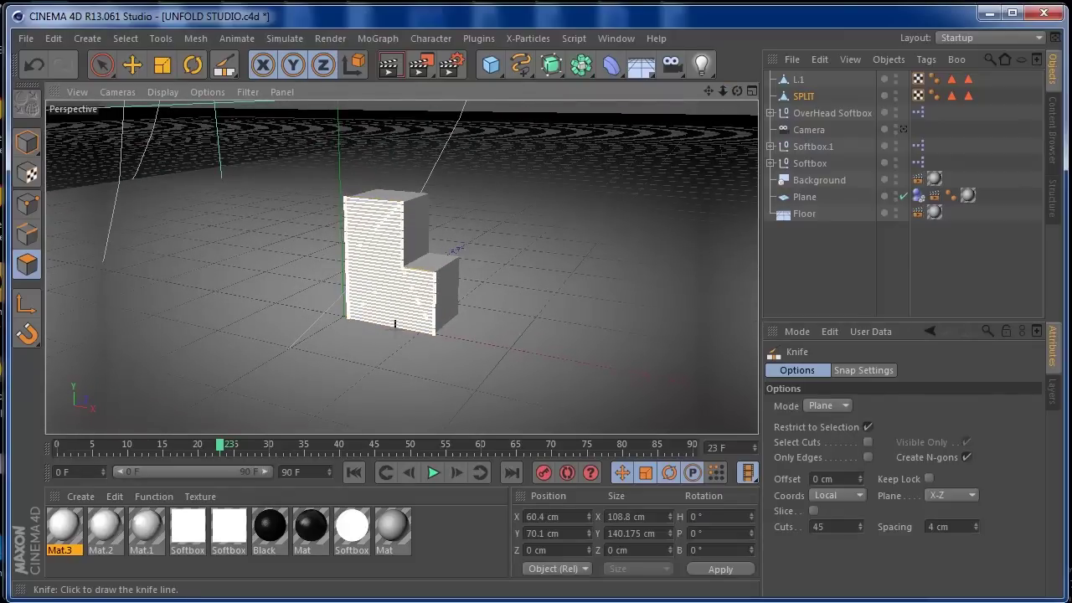
click(395, 324)
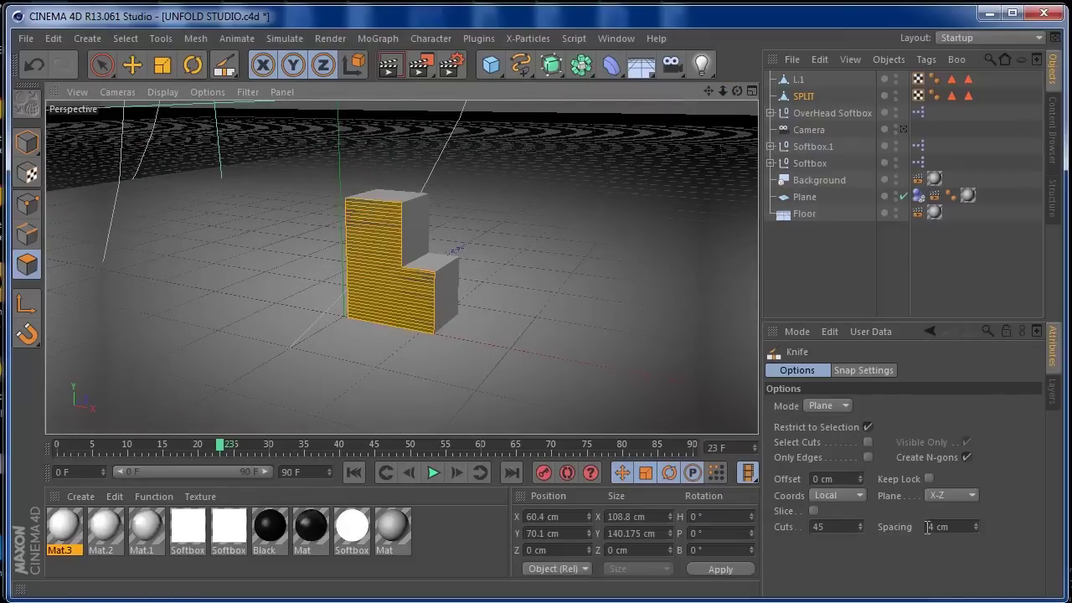
Step: Cut the SPLIT face vertically with the plane Knife along Y-Z, keeping 45 cuts at 4 cm spacing
click(954, 495)
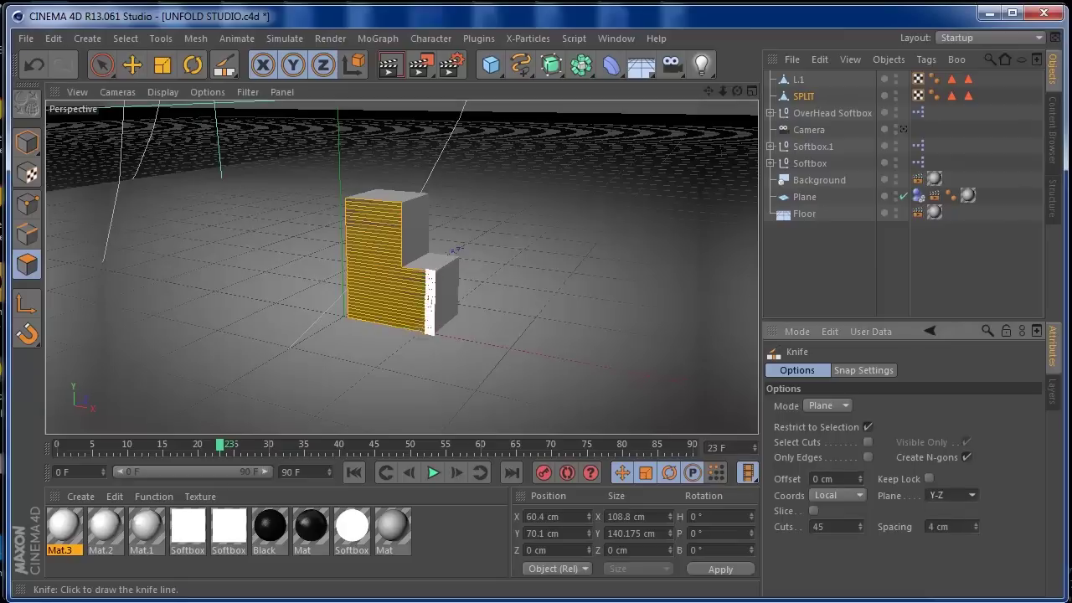
click(378, 304)
mouse_move(722, 90)
mouse_down()
mouse_move(746, 101)
mouse_move(730, 108)
mouse_up()
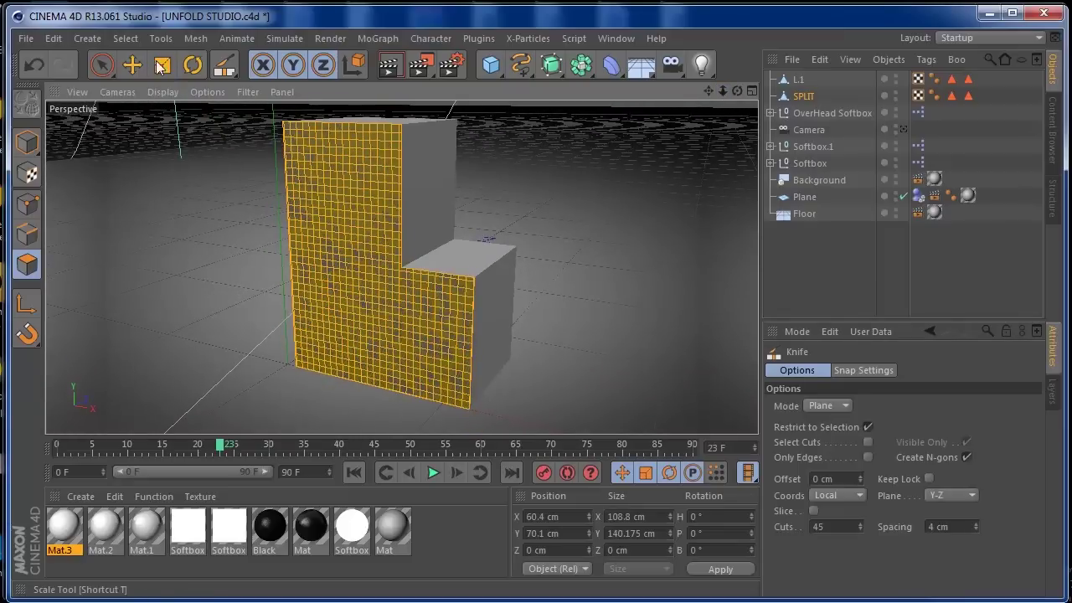
Step: Move the SPLIT object's axis to the middle of the face, at about X 53.6 cm and Y 60.6 cm
click(132, 64)
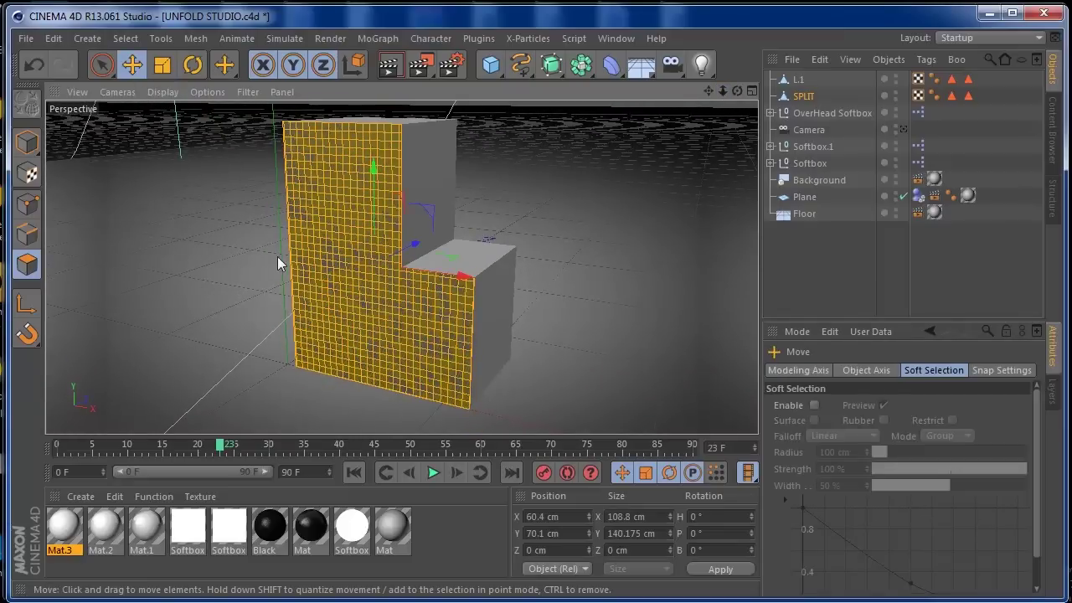
click(34, 309)
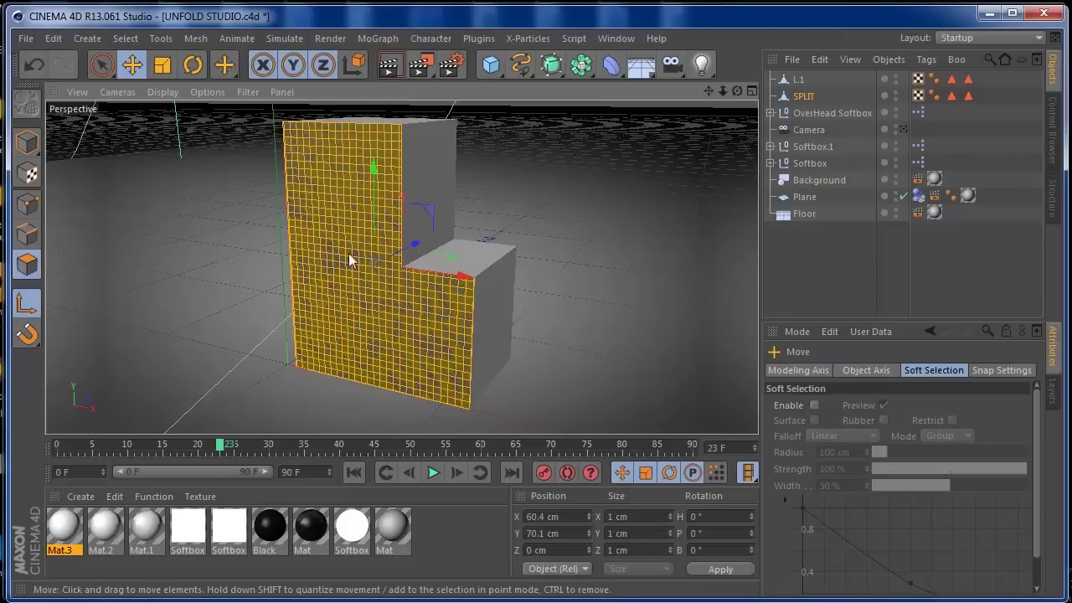
drag(737, 91, 697, 125)
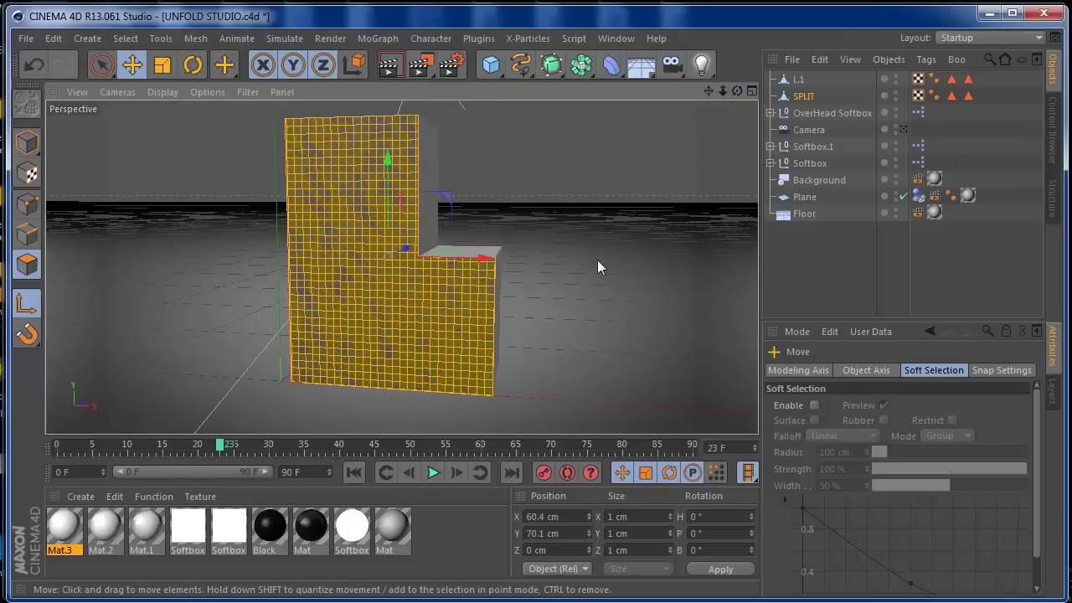
click(170, 69)
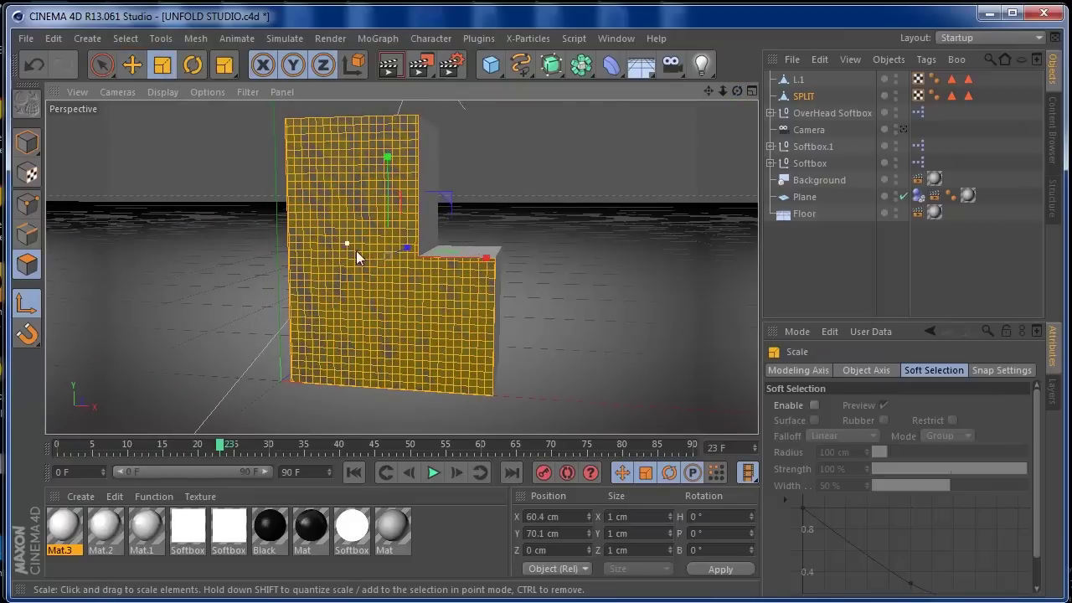
drag(386, 276, 382, 276)
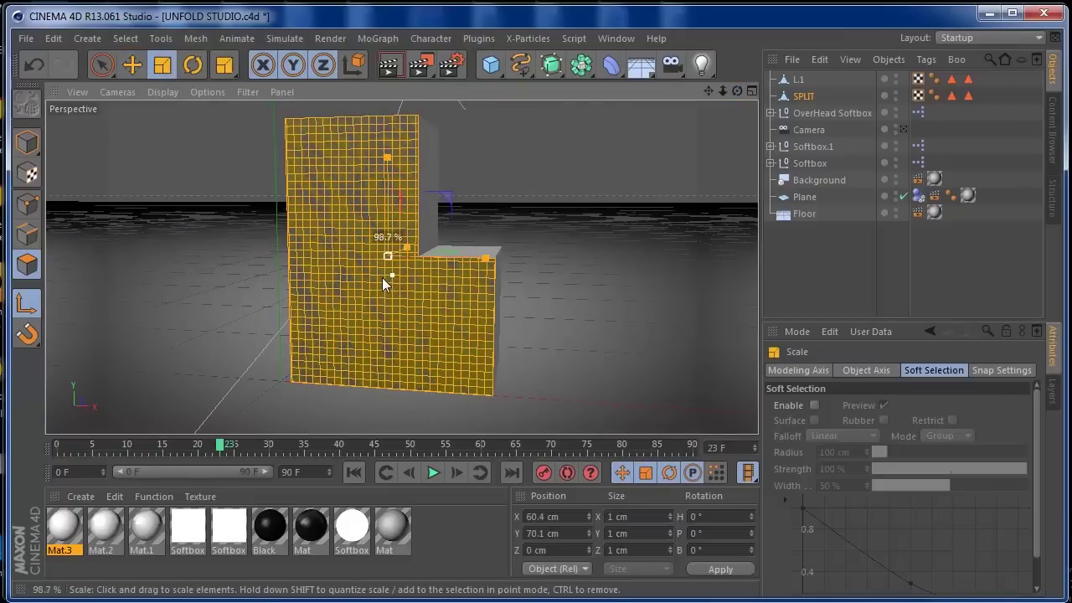
click(26, 142)
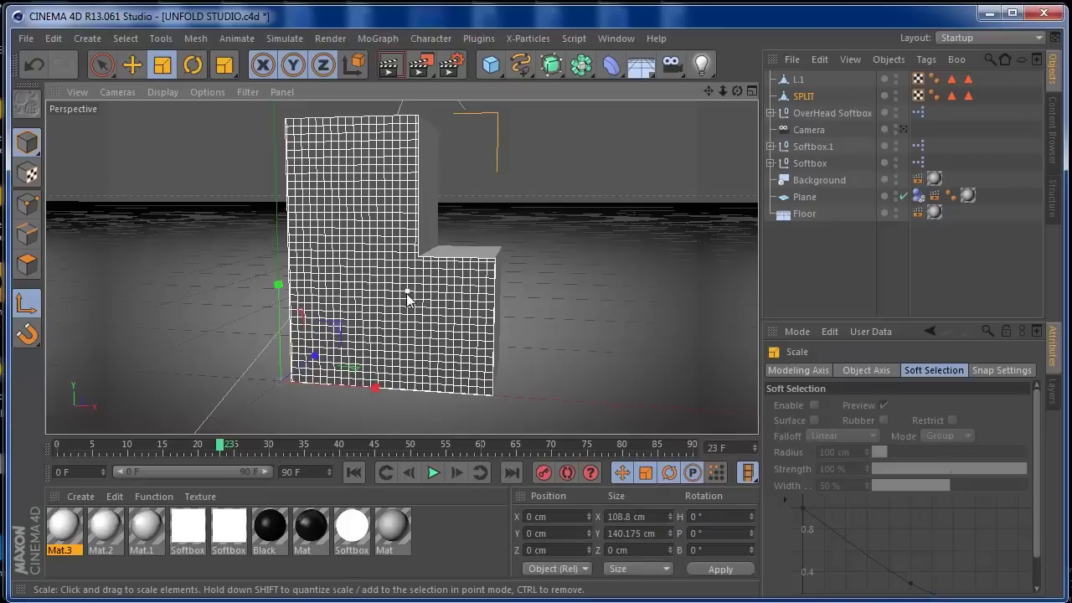
click(136, 72)
drag(277, 289, 280, 174)
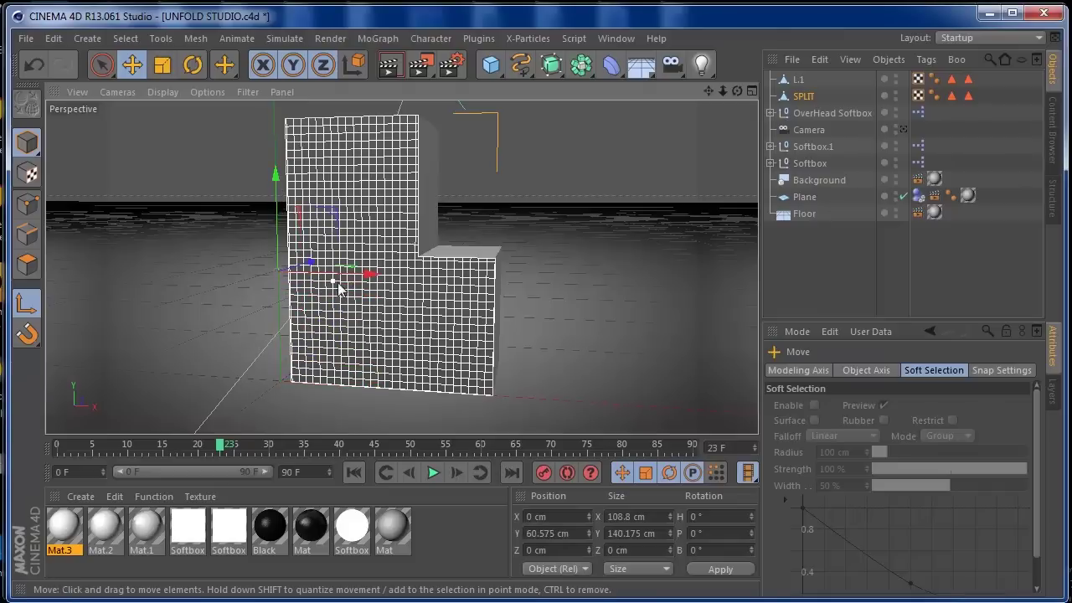
drag(368, 277, 471, 280)
Step: Scale the SPLIT object down slightly about its centred axis to about 106.6 by 137.4 cm
click(170, 72)
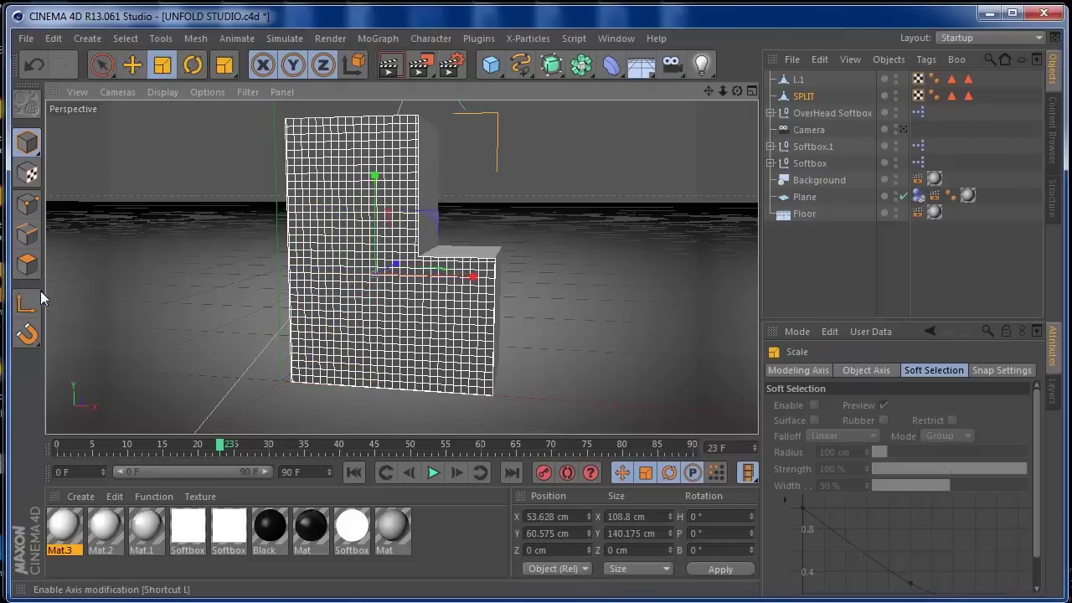
mouse_move(394, 265)
mouse_down()
mouse_move(383, 271)
mouse_move(394, 273)
mouse_up()
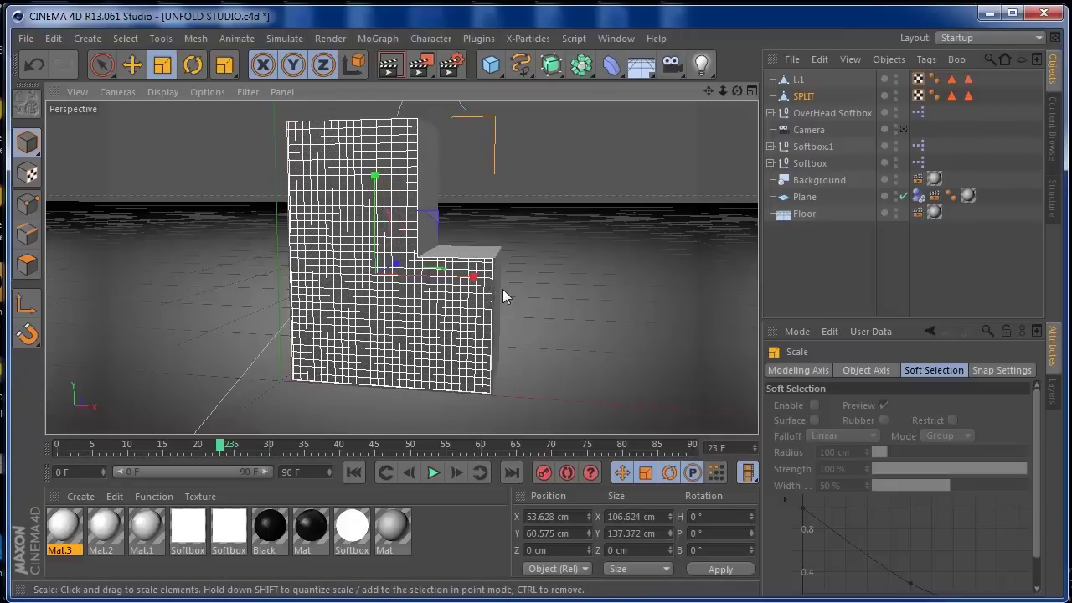
drag(737, 91, 670, 59)
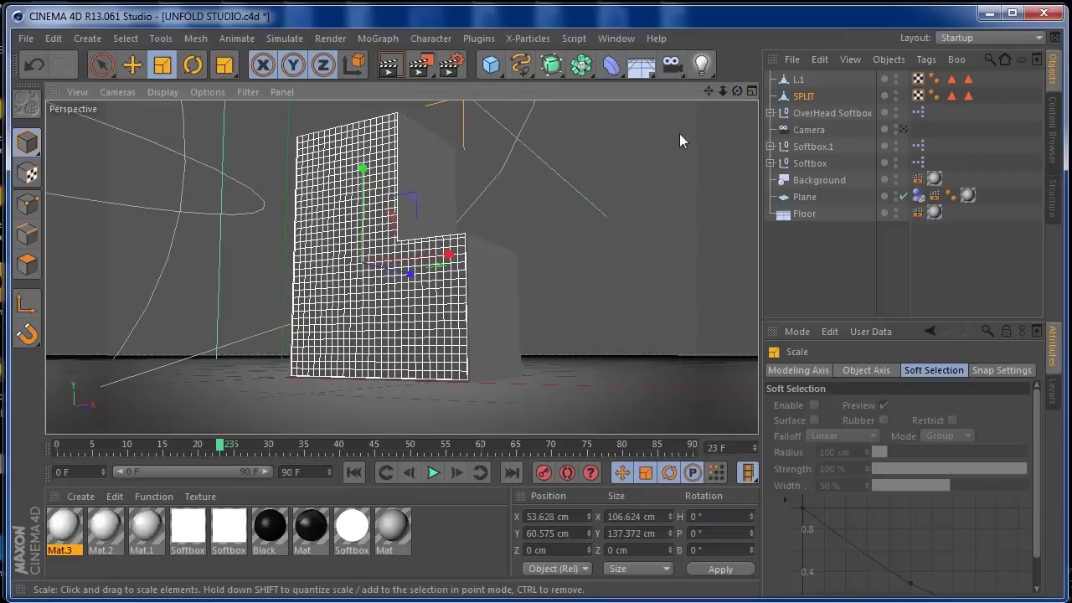
drag(737, 91, 599, 91)
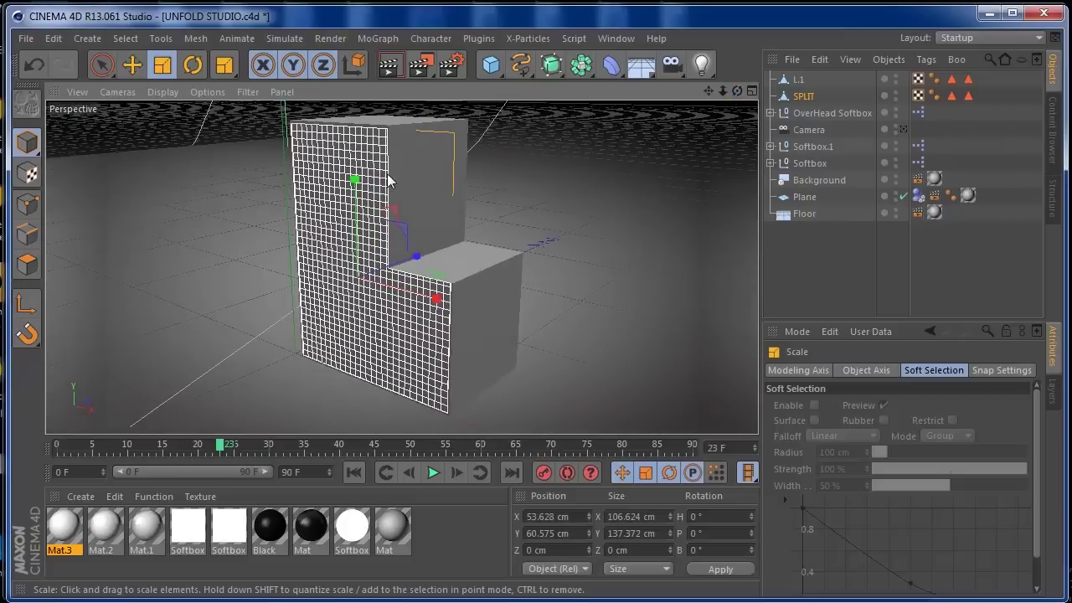
Step: Delete the original front polygon of the L.1 object
click(798, 81)
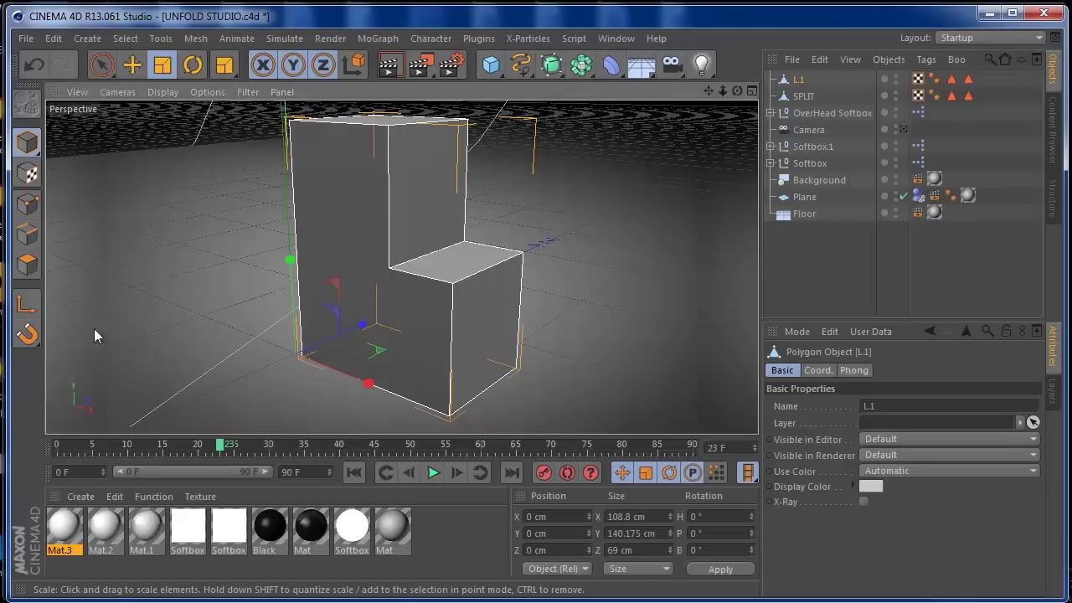
click(28, 264)
click(391, 316)
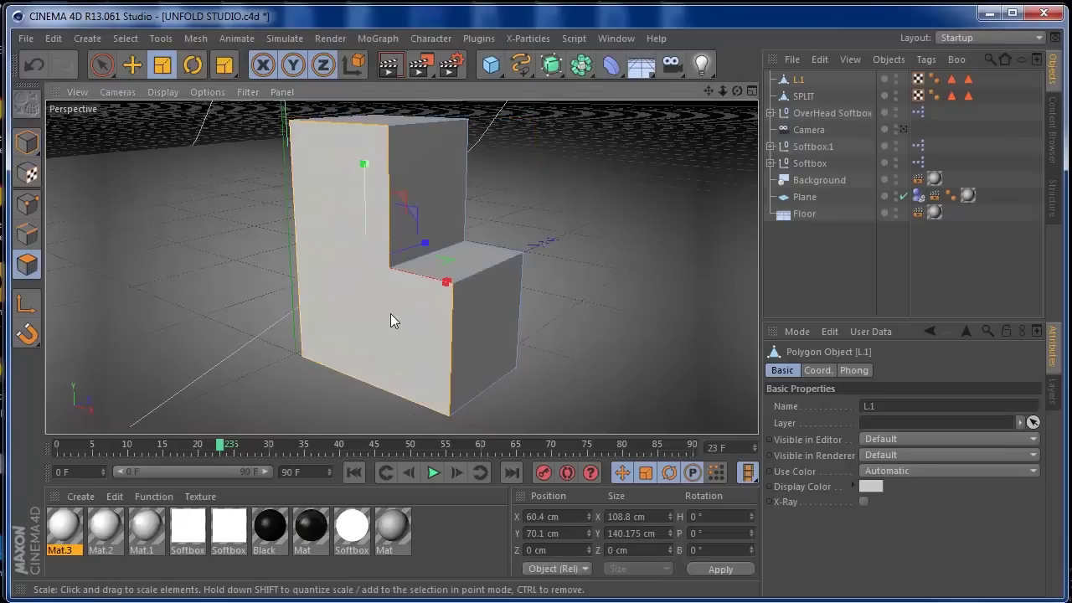
key(Delete)
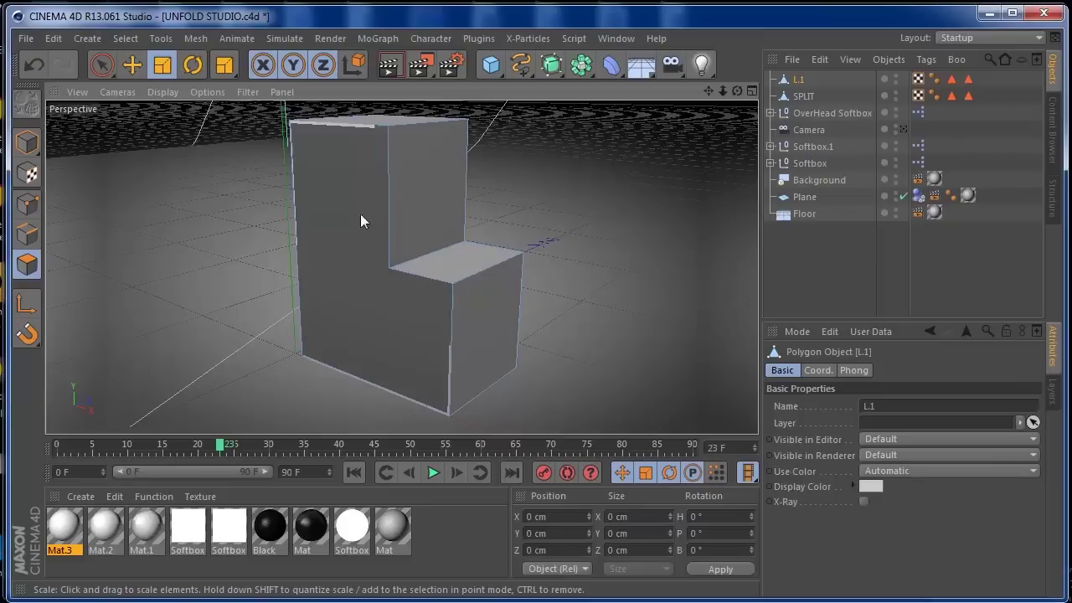
Step: Scale the SPLIT polygons up slightly to about 107.7 by 138.7 cm so they fit the letter's open front
drag(737, 90, 660, 73)
click(369, 214)
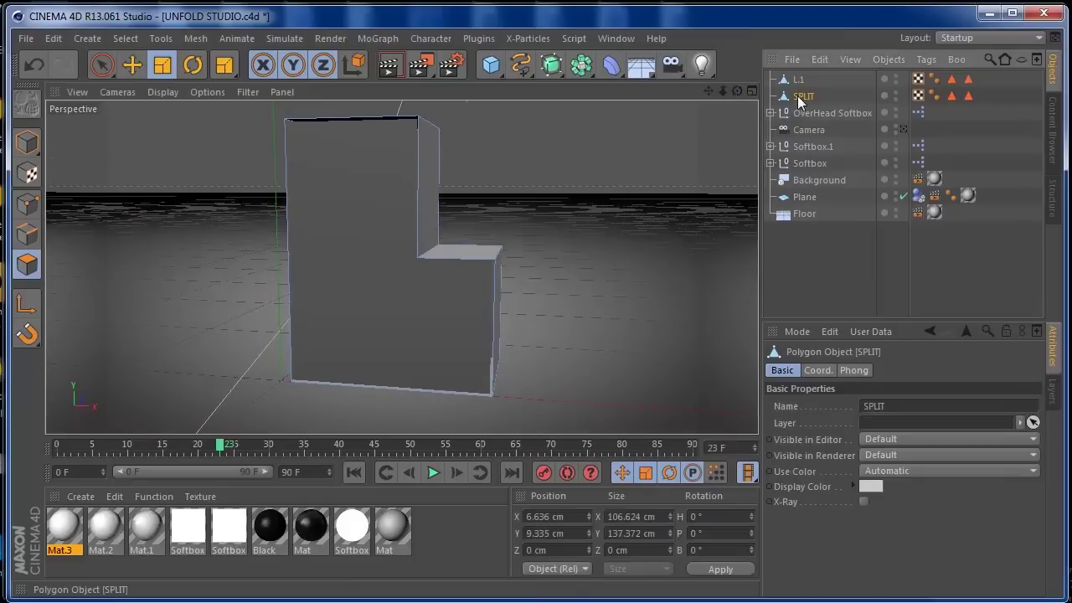
drag(432, 229, 437, 226)
mouse_move(709, 91)
mouse_down()
mouse_move(691, 117)
mouse_move(751, 94)
mouse_move(727, 94)
mouse_move(720, 76)
mouse_up()
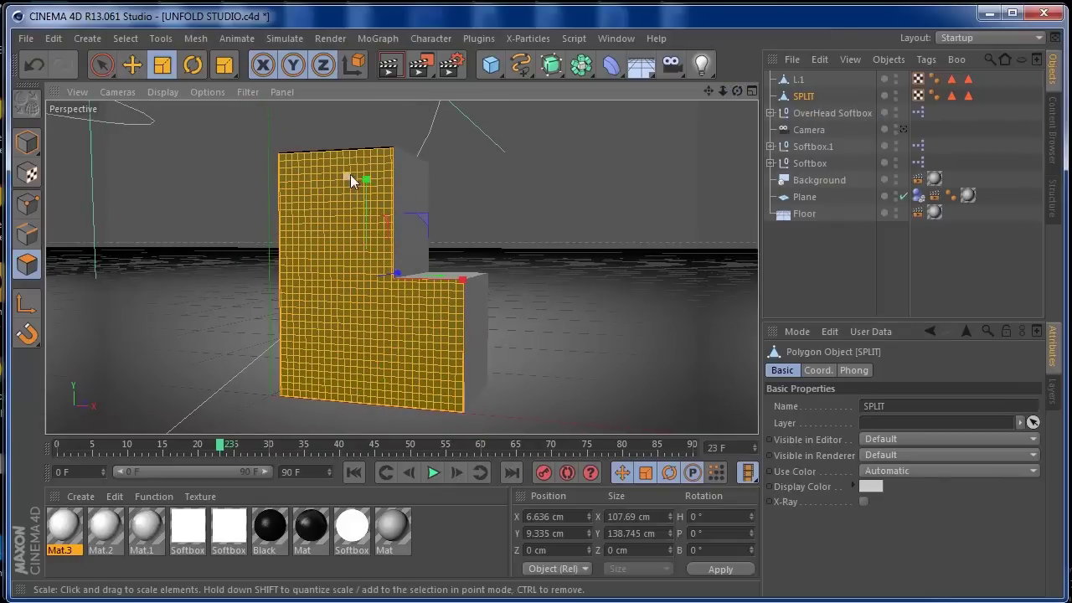
Step: Add a Bend deformer and move it to about Y 124.2 cm and Z 36.9 cm, near the top of the letter
click(611, 65)
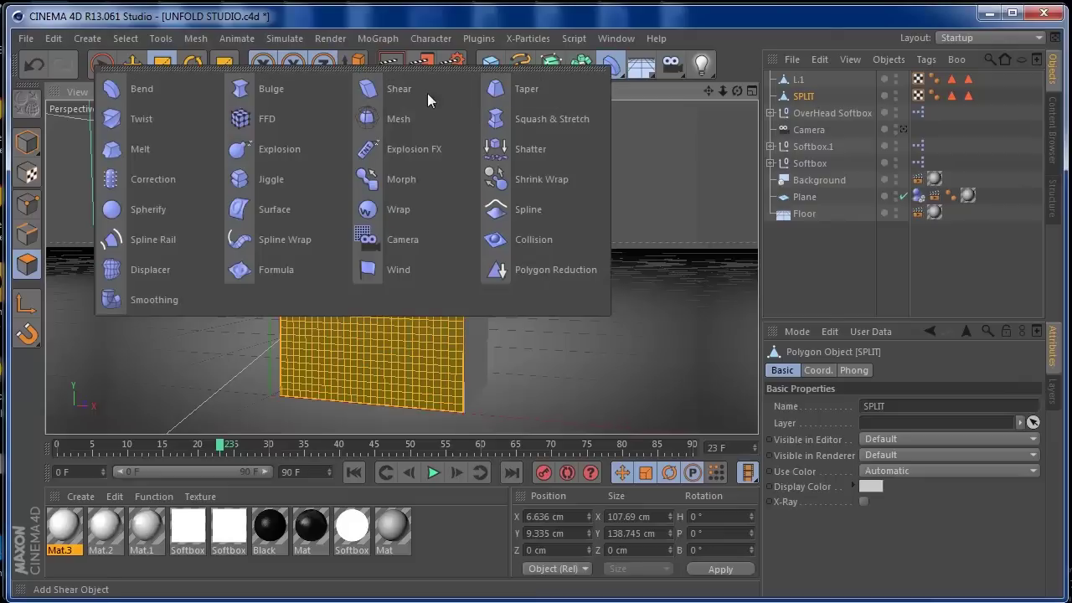
click(166, 93)
drag(718, 95, 680, 140)
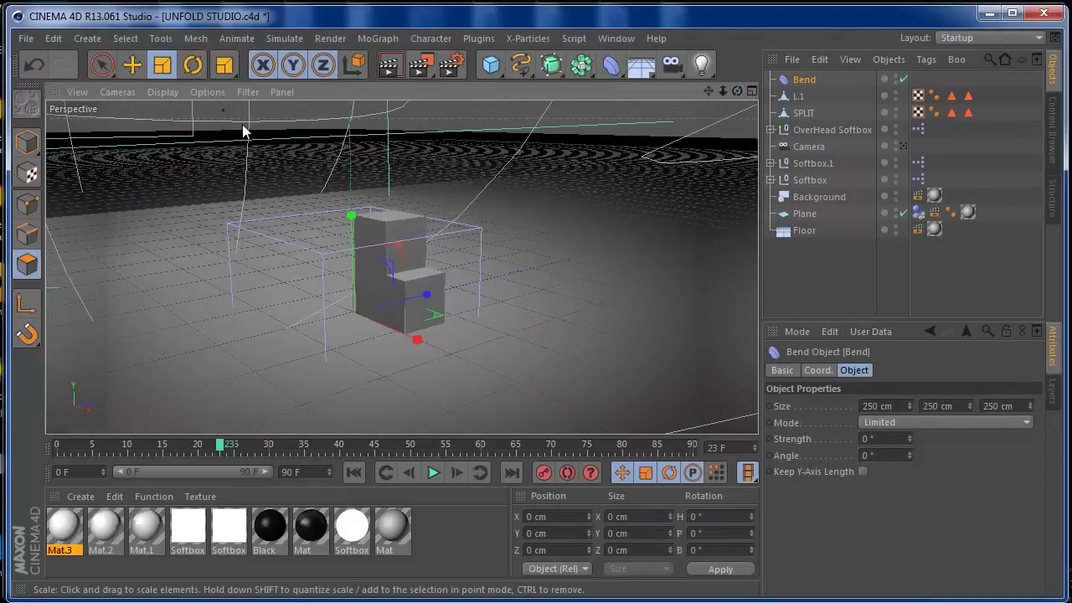
click(33, 142)
click(129, 67)
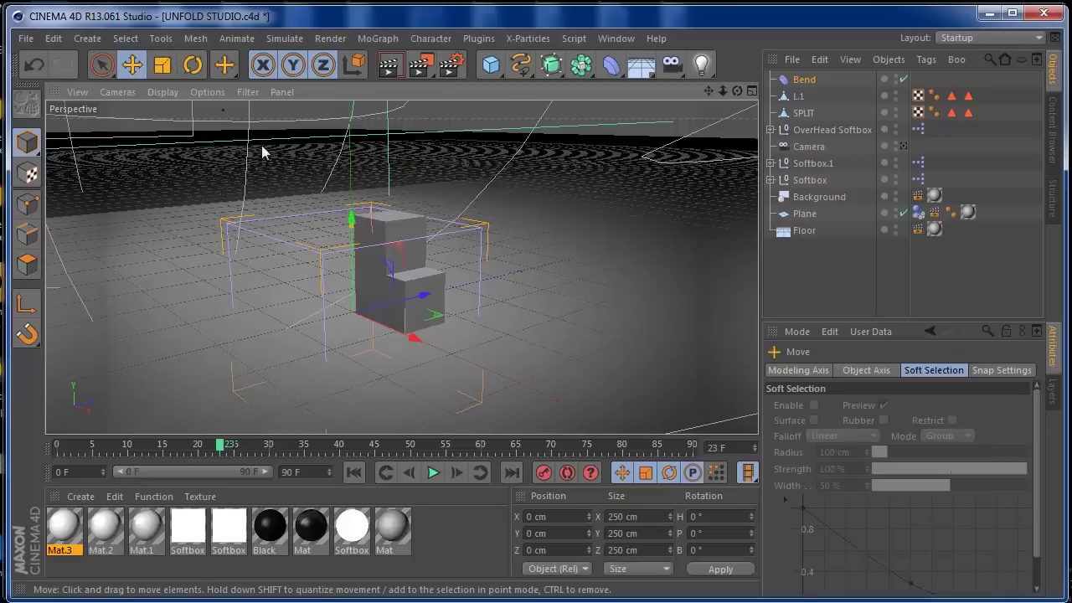
drag(352, 219, 350, 127)
drag(397, 213, 395, 266)
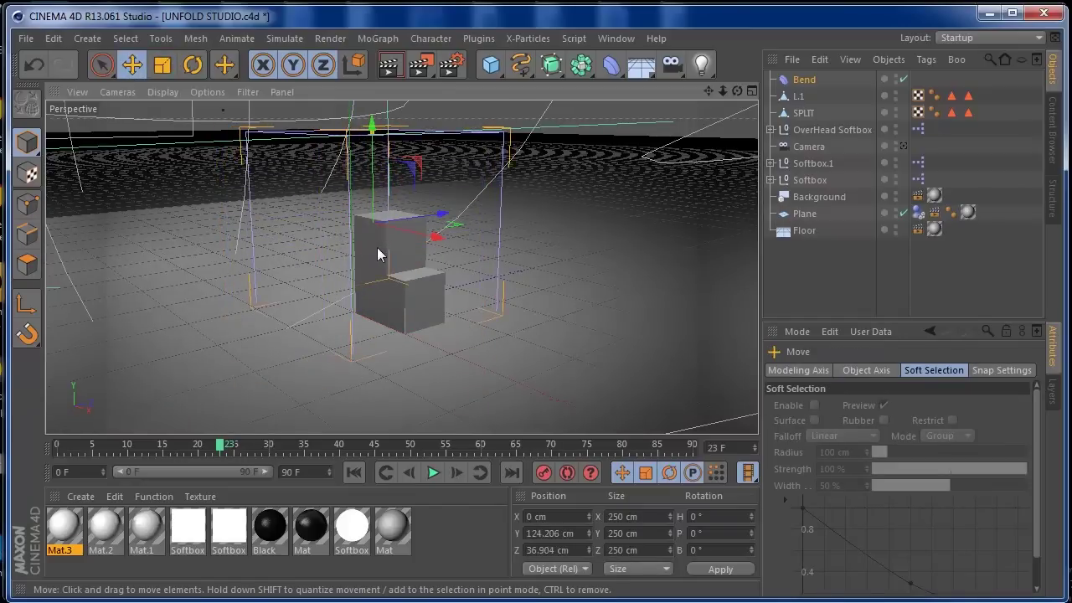
Step: Set the Bend deformer's size to 4 cm, 34 cm and 101 cm
click(808, 80)
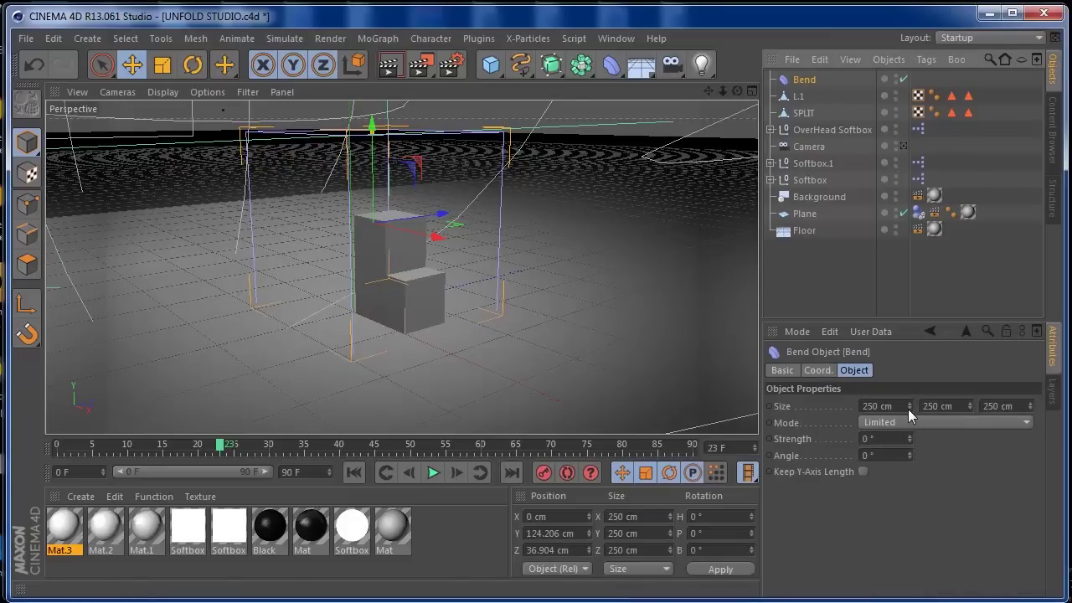
drag(908, 409, 884, 410)
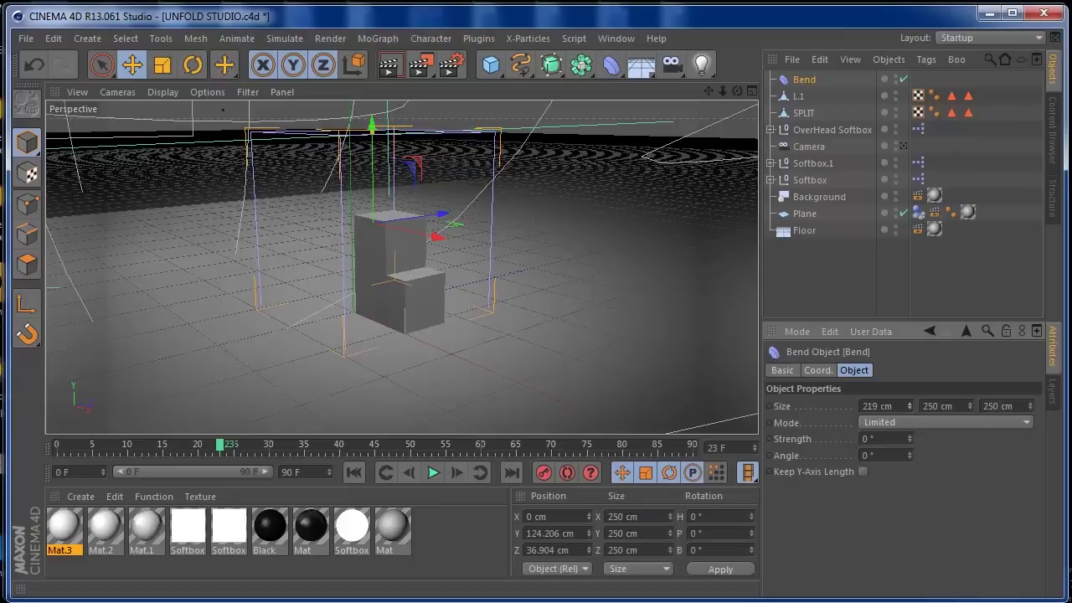
click(896, 406)
text(4)
drag(969, 409, 968, 447)
drag(1030, 407, 1031, 427)
drag(741, 99, 717, 105)
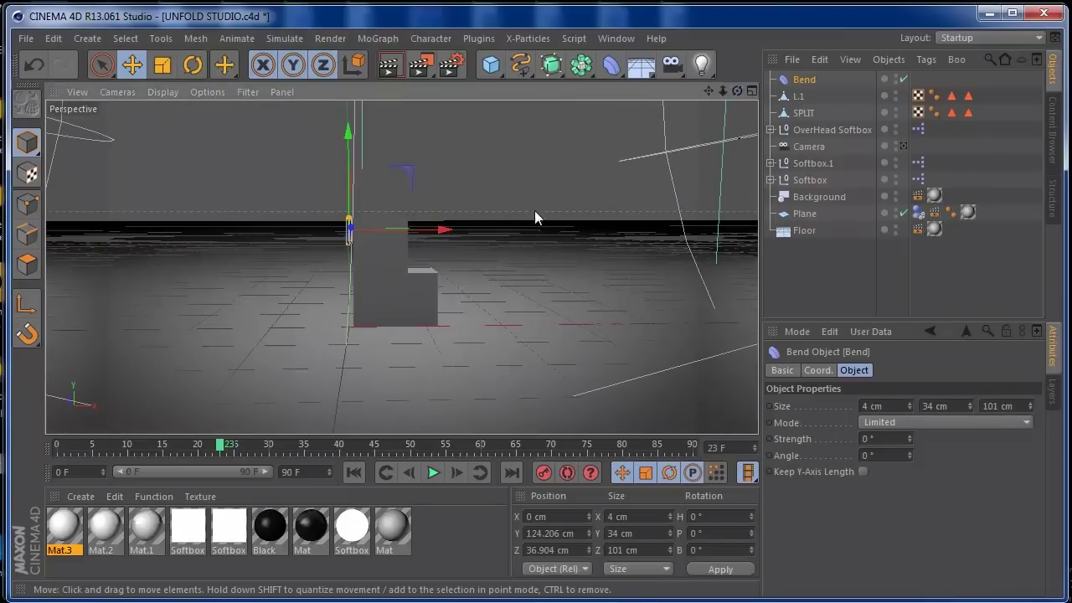
Step: Rotate the Bend deformer to a heading of -90° and position it along the front face's top edge, about X 38.3, Y 139.4, Z 0.2 cm
click(817, 370)
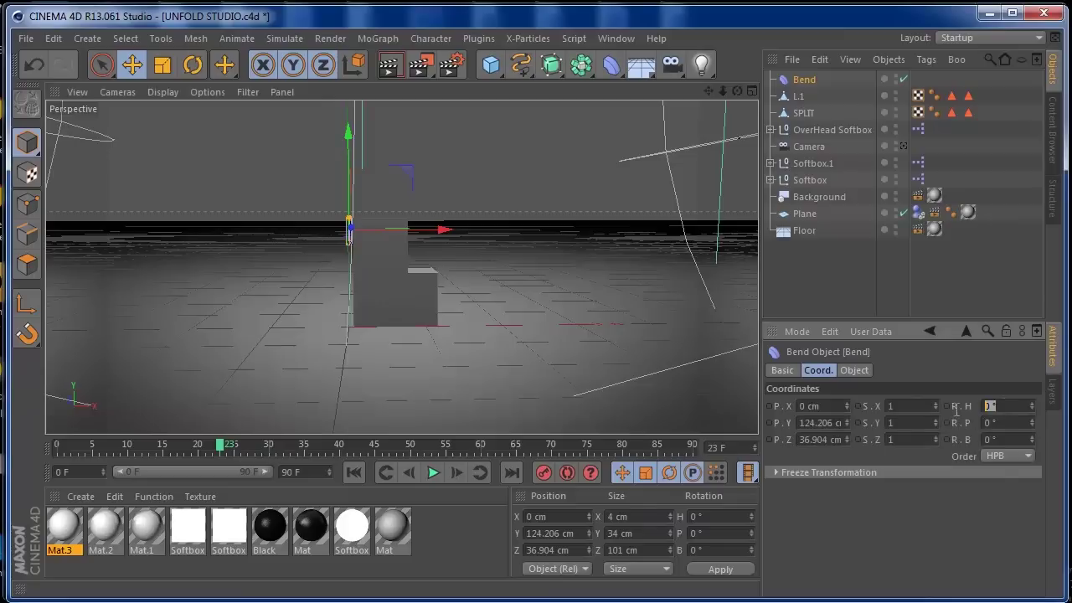
text(-90)
key(Return)
drag(737, 90, 567, 218)
drag(436, 247, 444, 268)
drag(304, 239, 278, 254)
drag(367, 132, 369, 113)
Step: Set the Bend deformer's Y size to 12 cm and strength to 115°, and make it a child of SPLIT
click(855, 371)
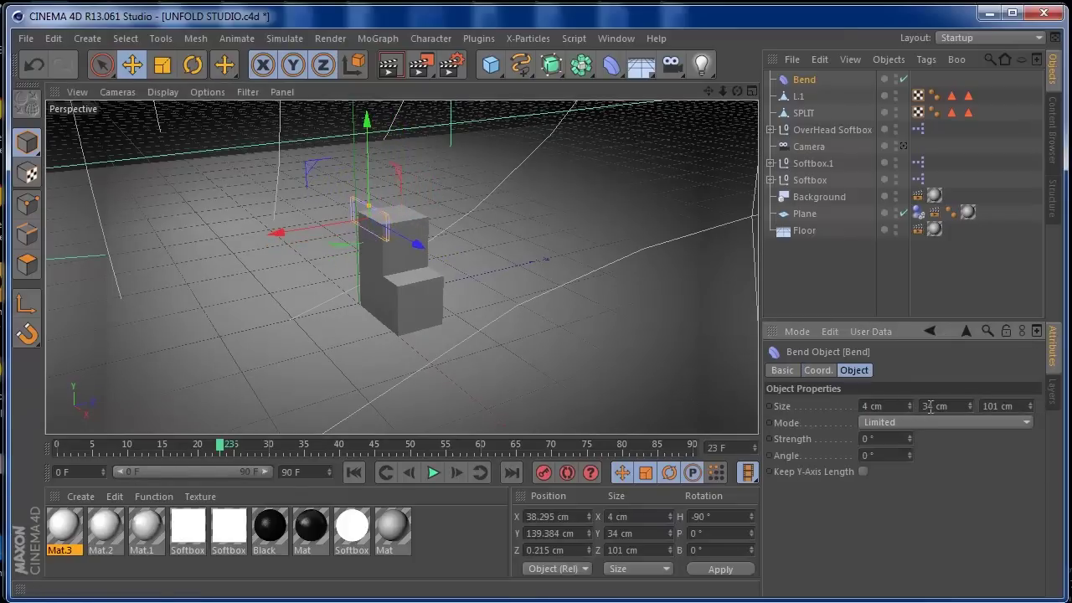
drag(970, 407, 969, 422)
drag(909, 439, 910, 414)
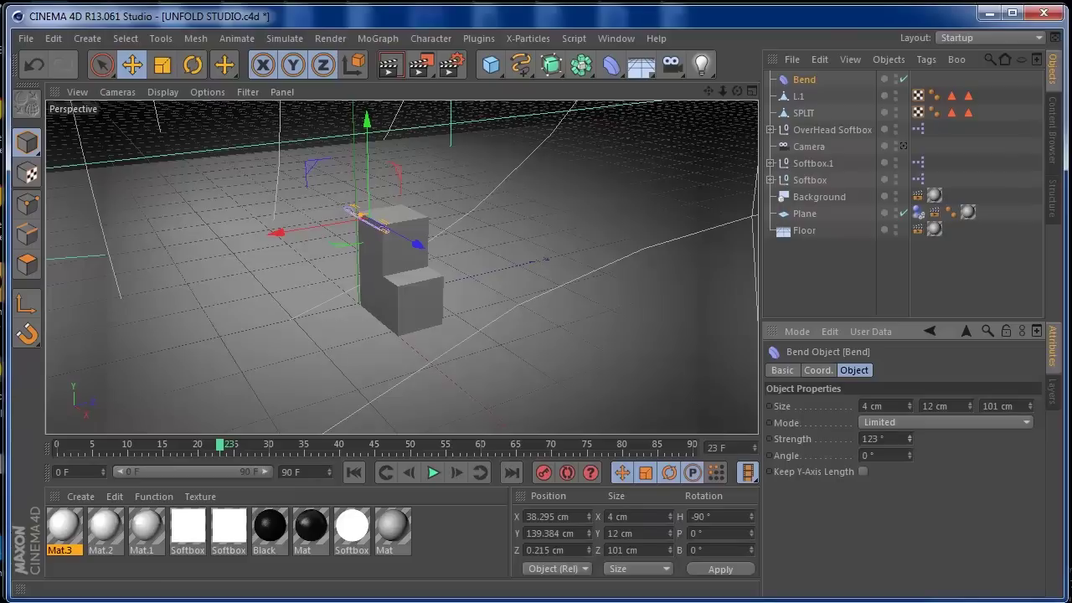
drag(738, 92, 797, 116)
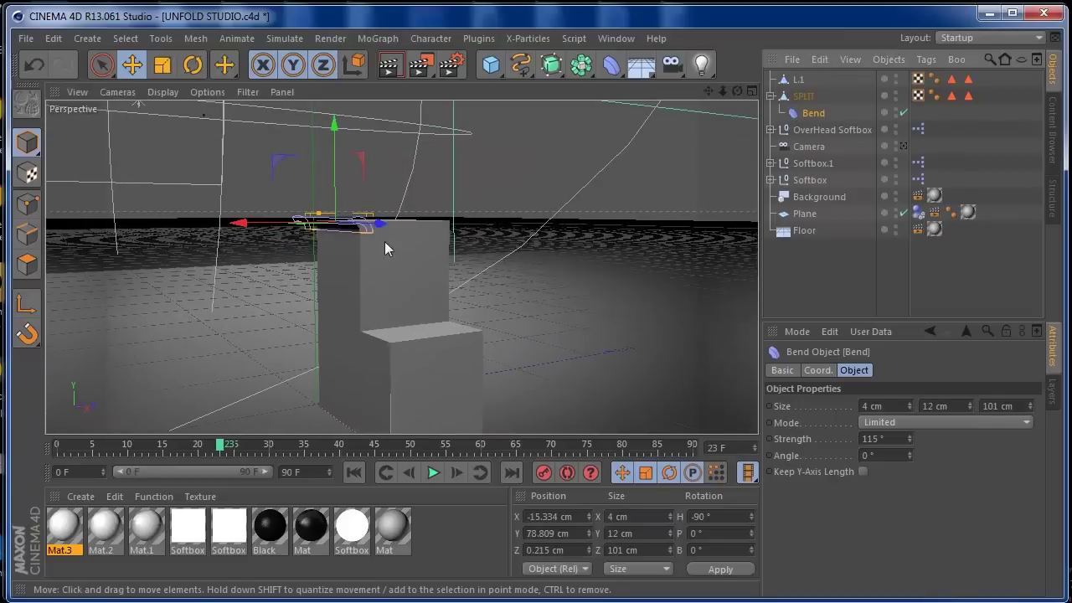
Step: Lower the Bend deformer to about Y 52.9 cm so the face's top folds outward, and render the view
mouse_move(736, 90)
mouse_down()
mouse_move(804, 76)
mouse_move(752, 105)
mouse_up()
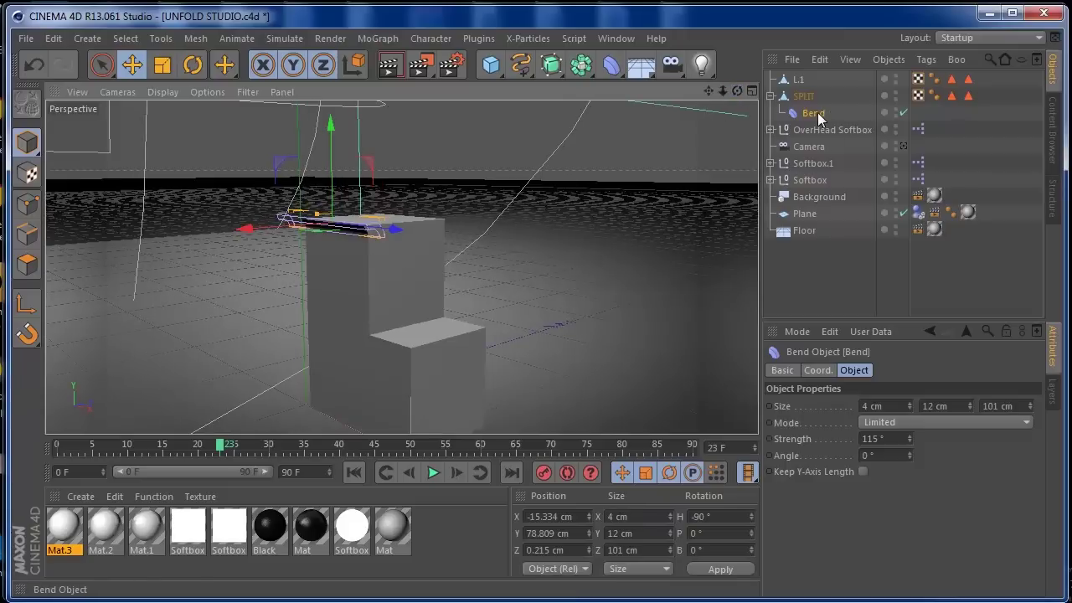
mouse_move(333, 123)
mouse_down()
mouse_move(327, 198)
mouse_move(329, 129)
mouse_up()
drag(737, 90, 402, 265)
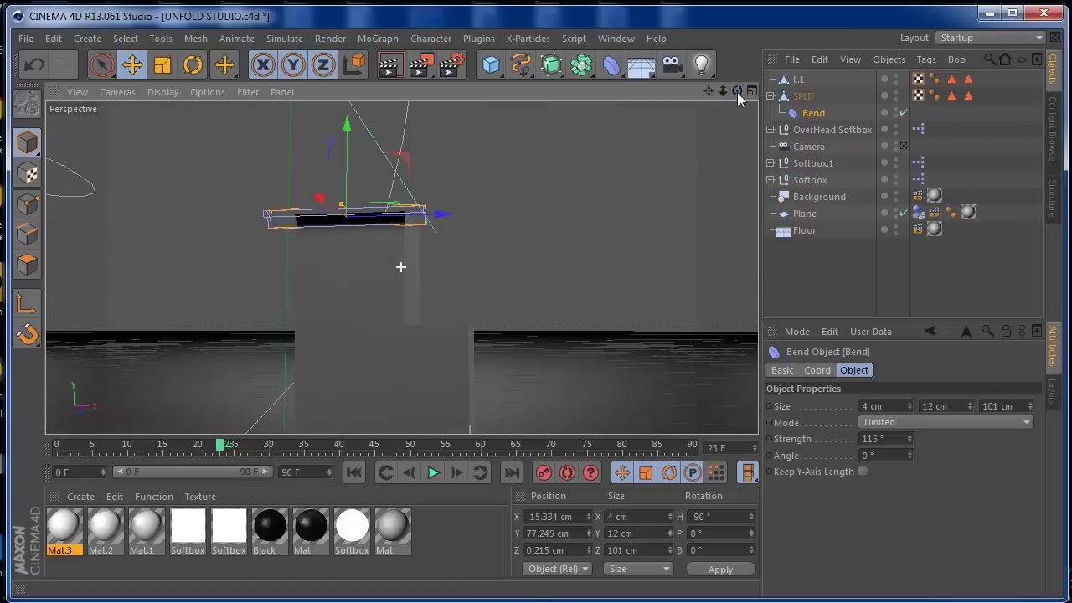
drag(734, 92, 402, 265)
drag(330, 130, 329, 163)
drag(737, 90, 647, 107)
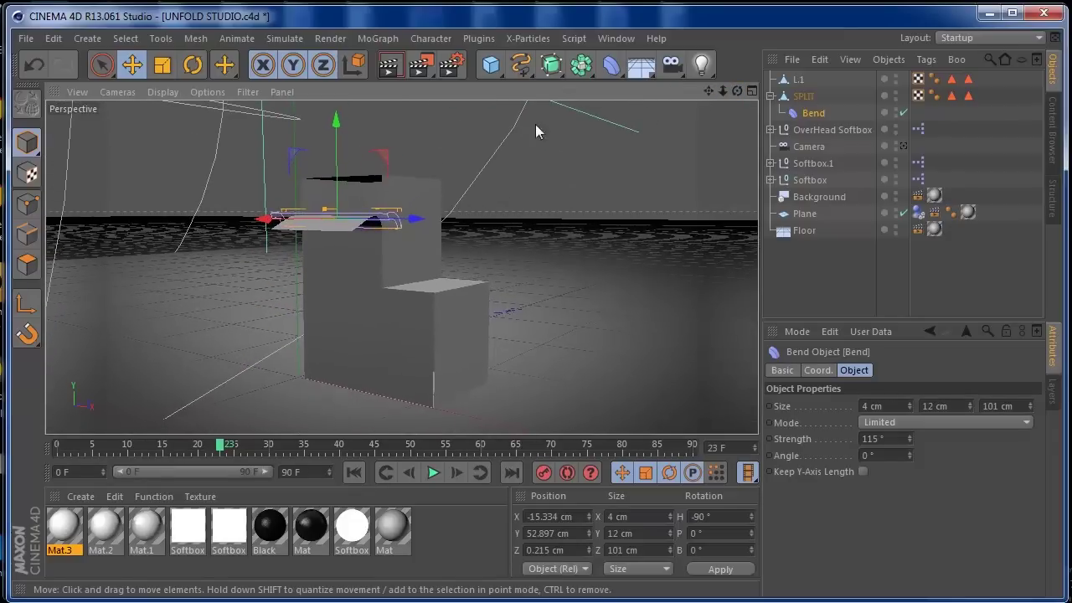
click(391, 74)
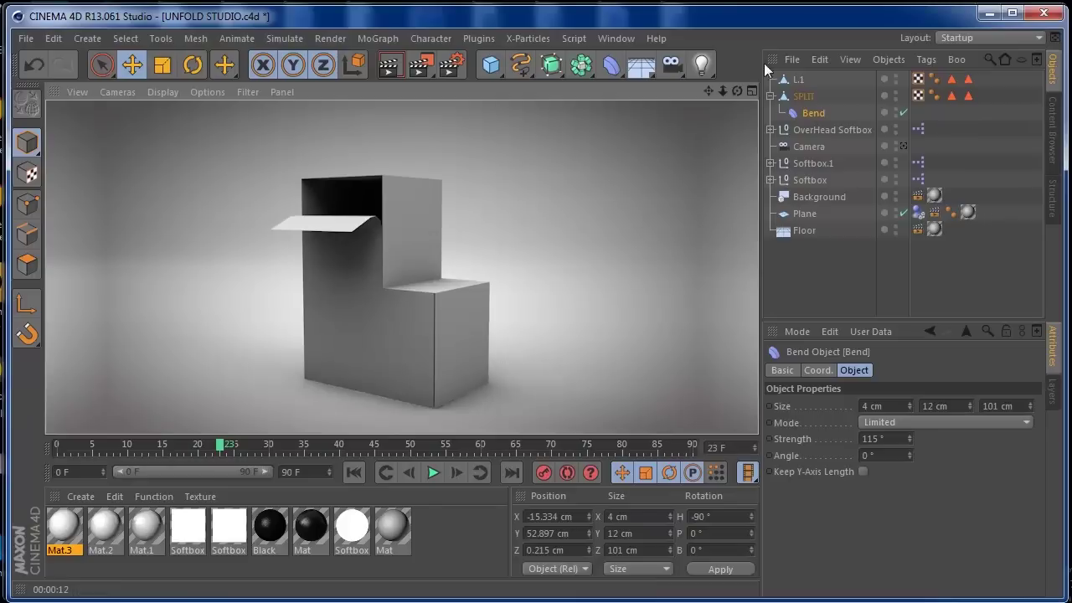
Step: Wrap the SPLIT object in a Cloth NURBS and insert a HyperNURBS between them as SPLIT's direct parent
click(802, 98)
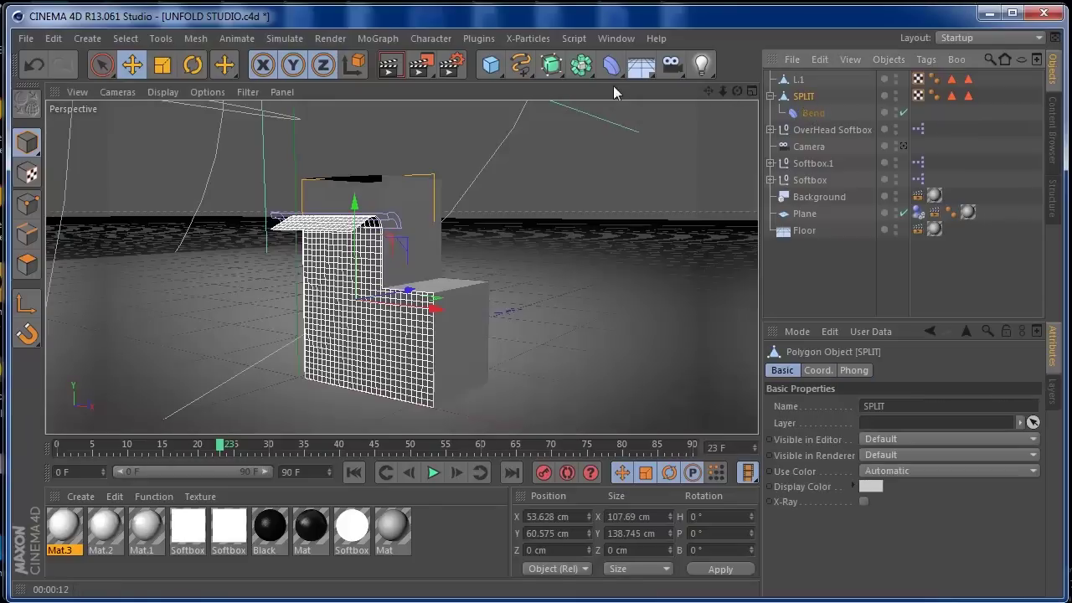
click(293, 40)
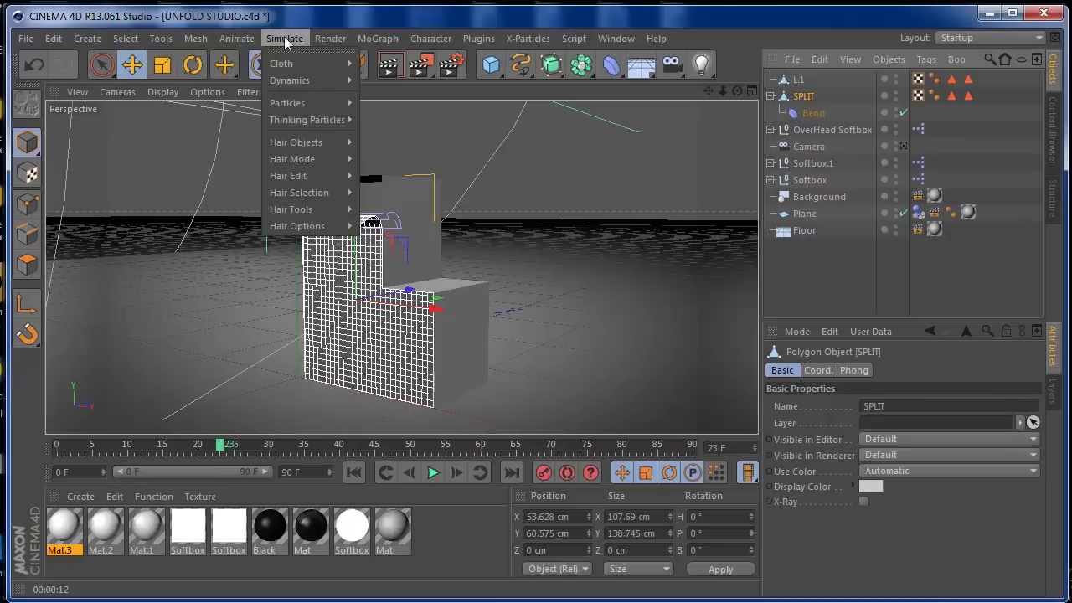
mouse_move(345, 65)
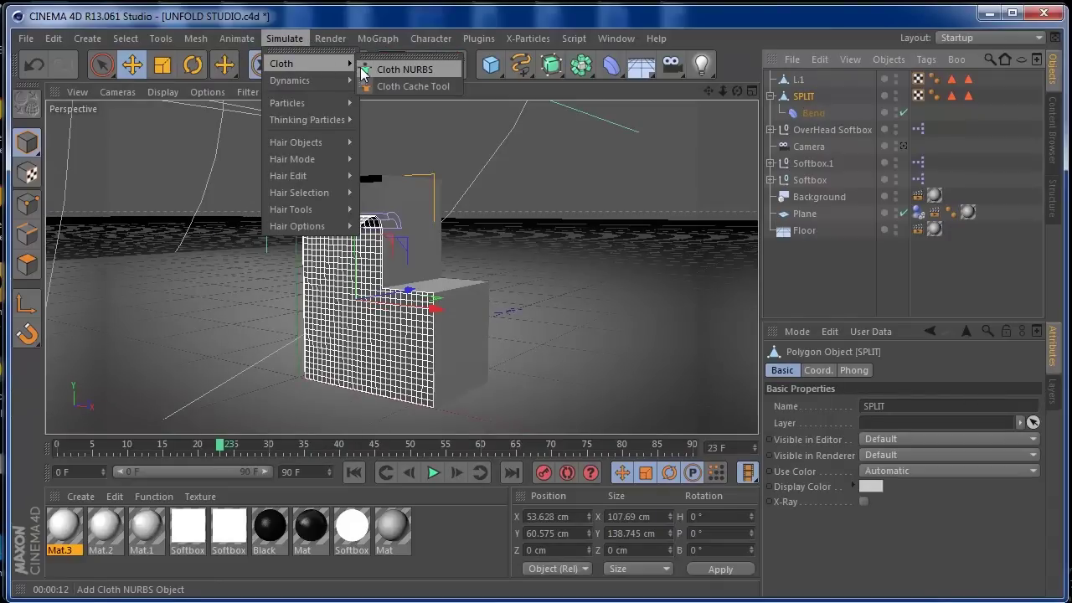
alt+click(393, 70)
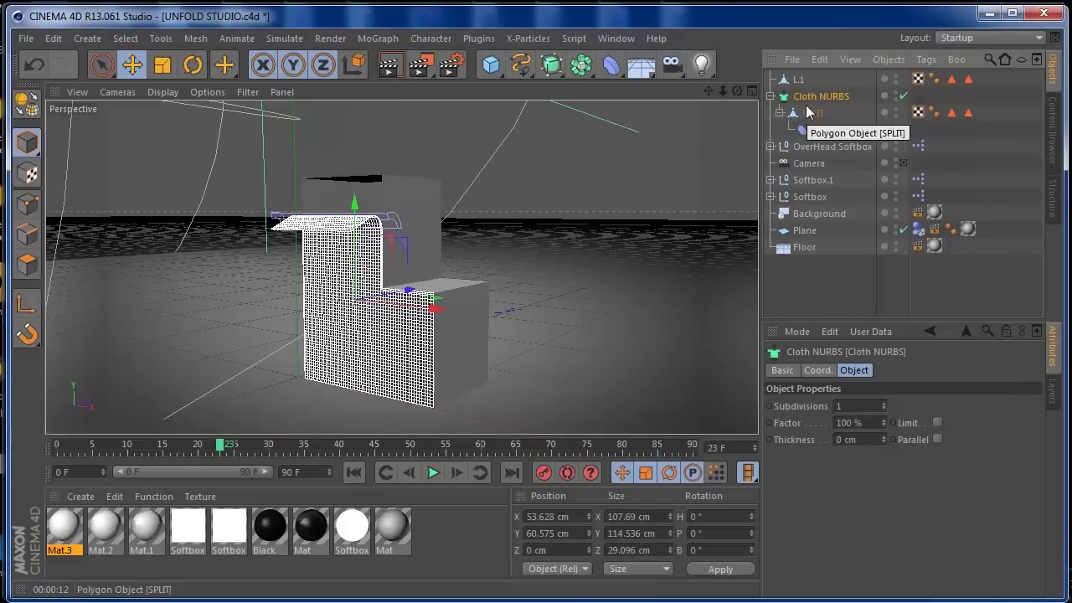
click(810, 114)
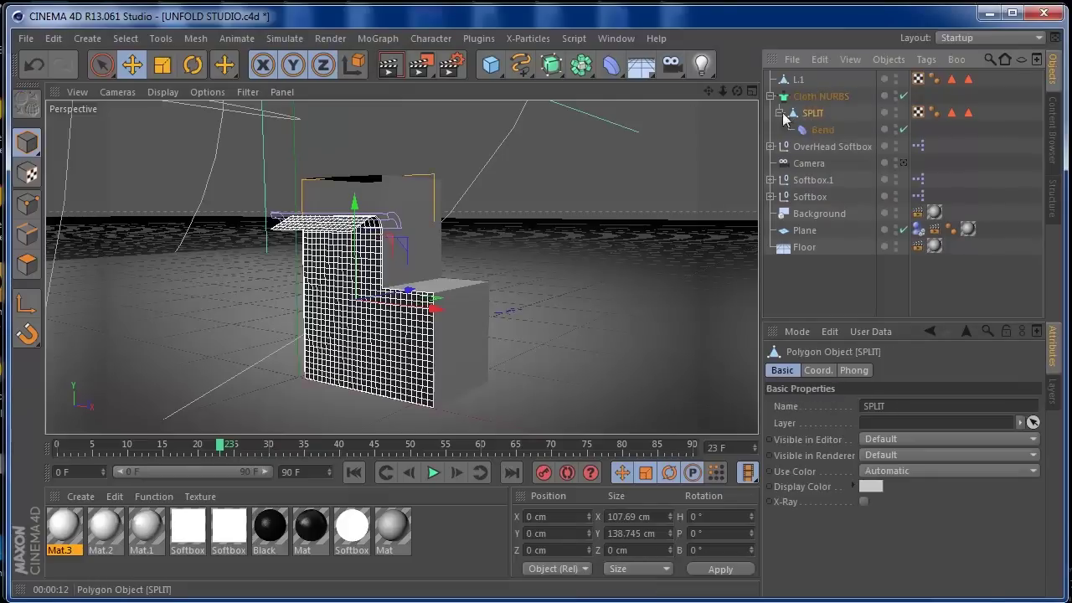
click(551, 64)
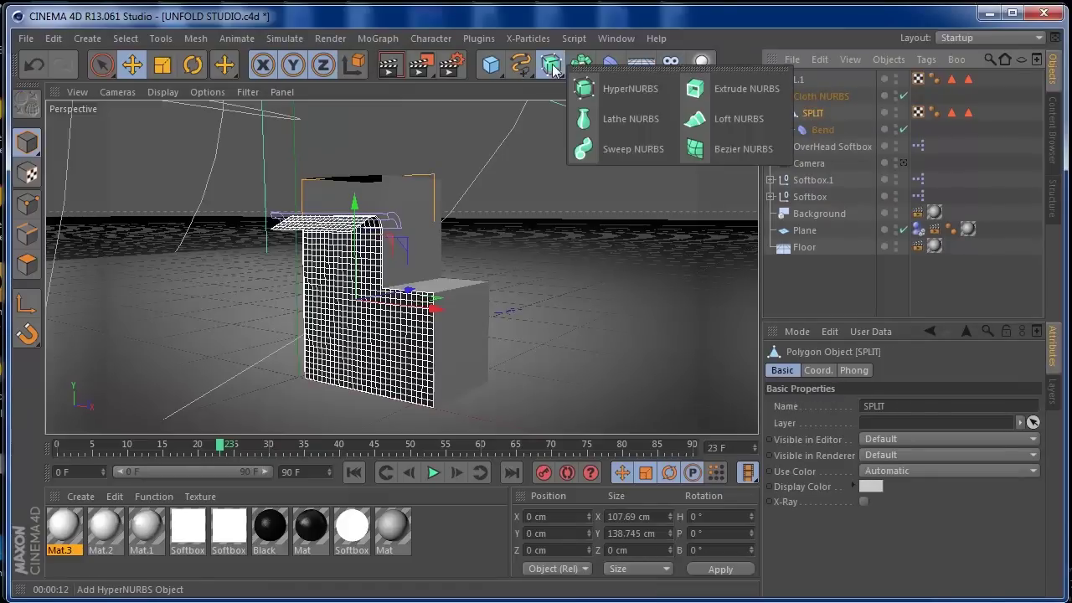
alt+click(602, 96)
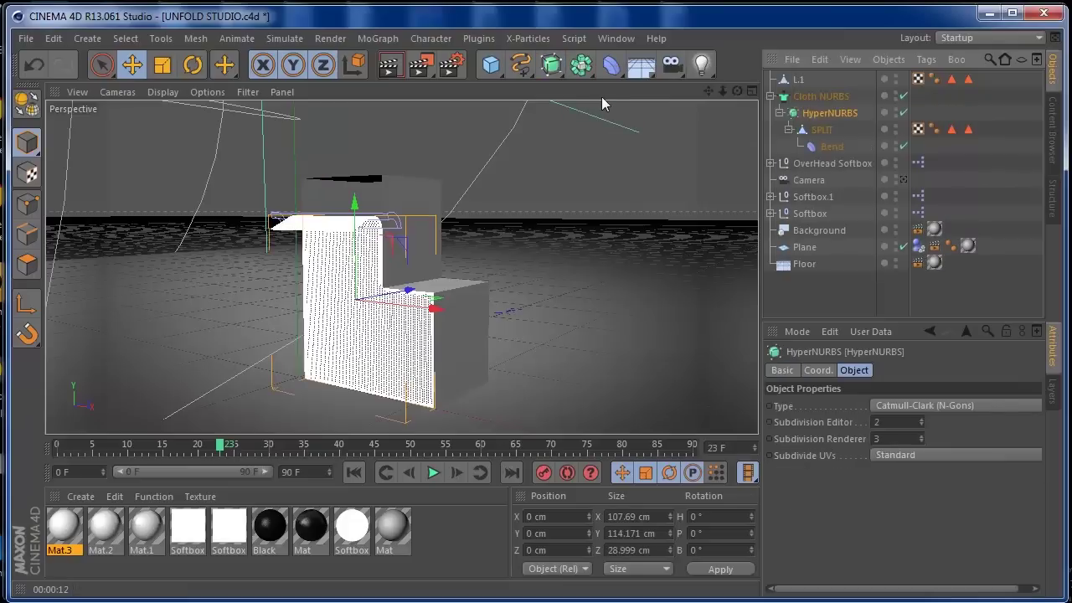
Step: Raise the Bend deformer to about Y 56.6 cm and render the region around the upper part of the letter
click(812, 147)
mouse_move(335, 117)
mouse_down()
mouse_move(335, 90)
mouse_move(331, 122)
mouse_up()
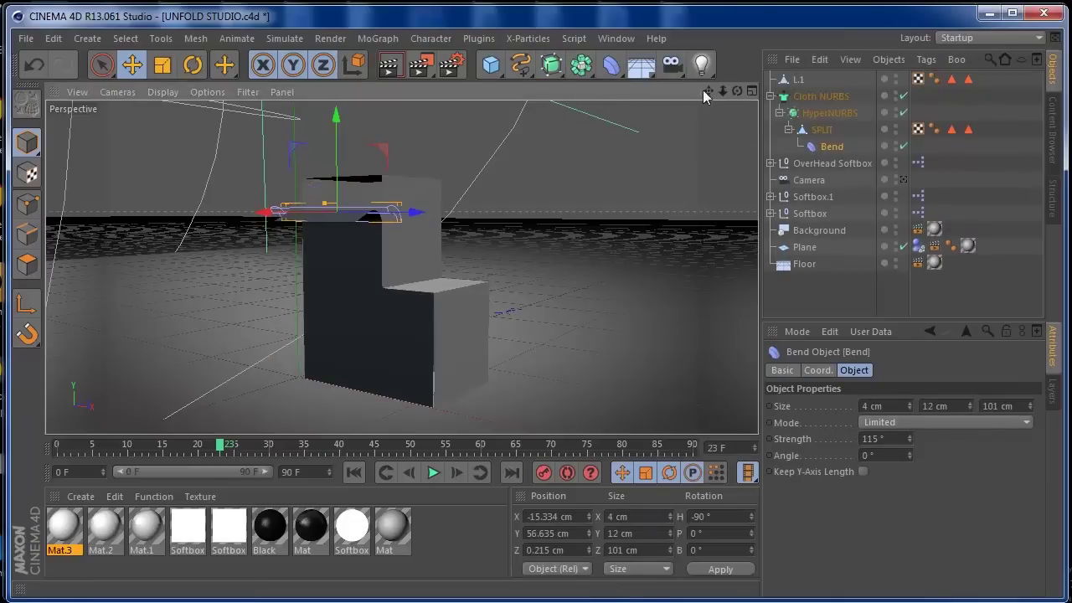
drag(736, 90, 722, 97)
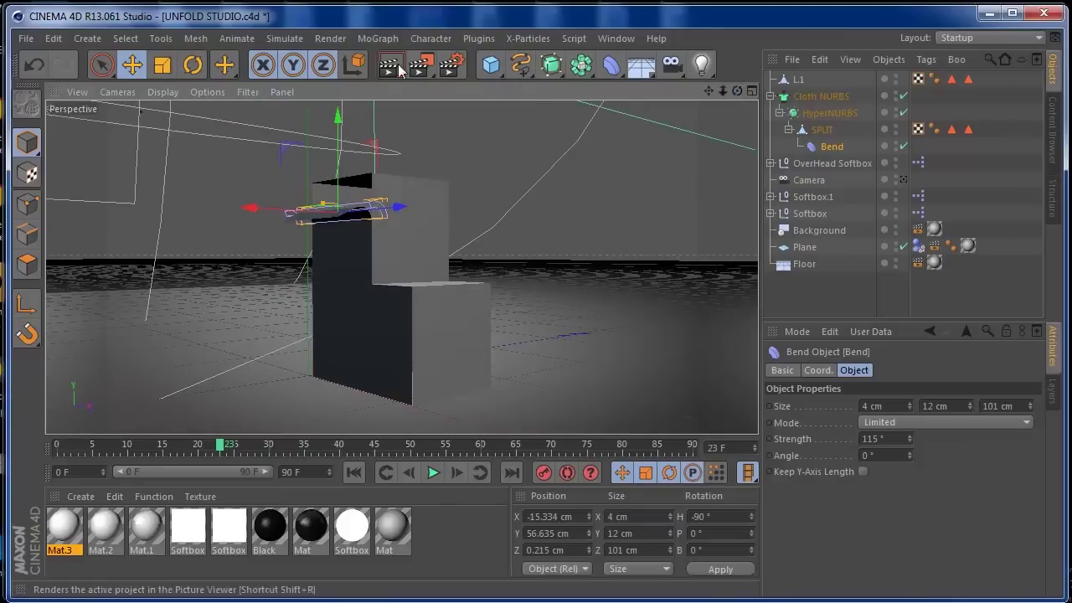
drag(421, 66, 484, 87)
drag(220, 145, 527, 307)
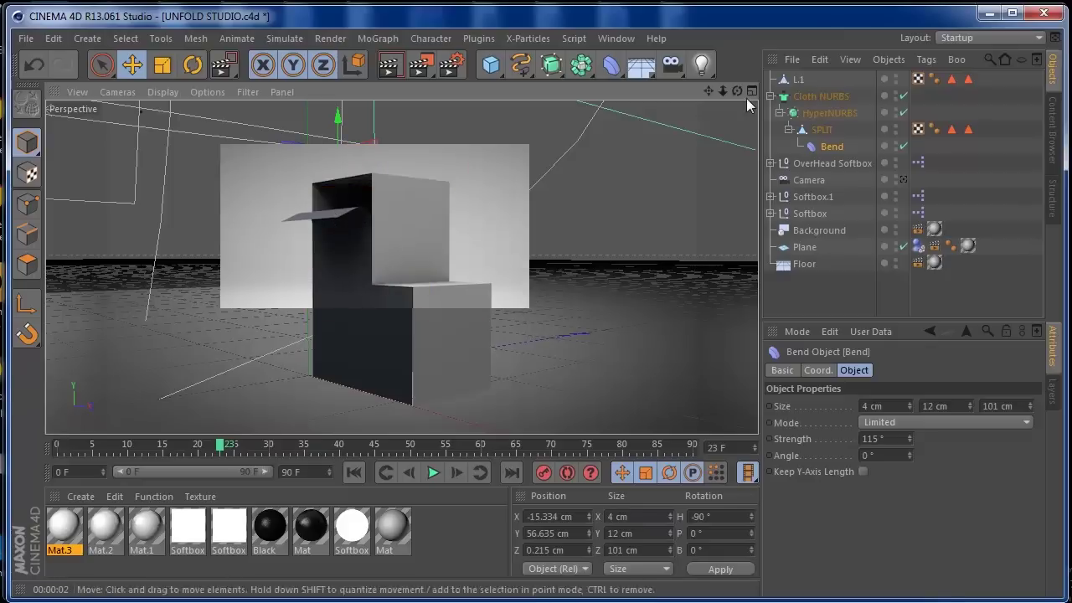
Step: Select all polygons of the letter body L.1 in polygon mode
drag(737, 91, 783, 107)
alt+drag(401, 266, 573, 233)
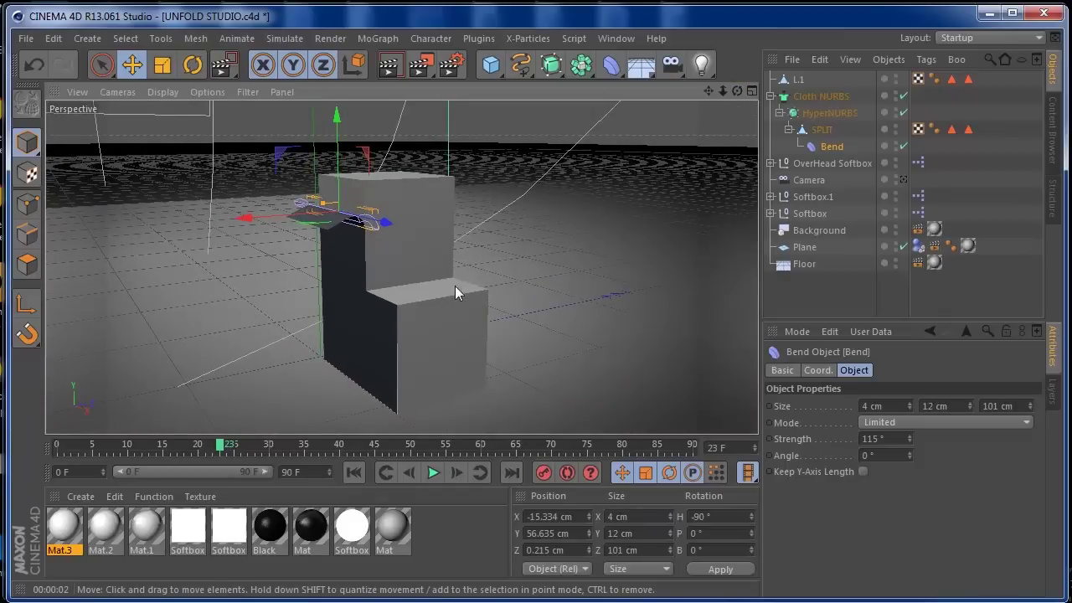
click(803, 80)
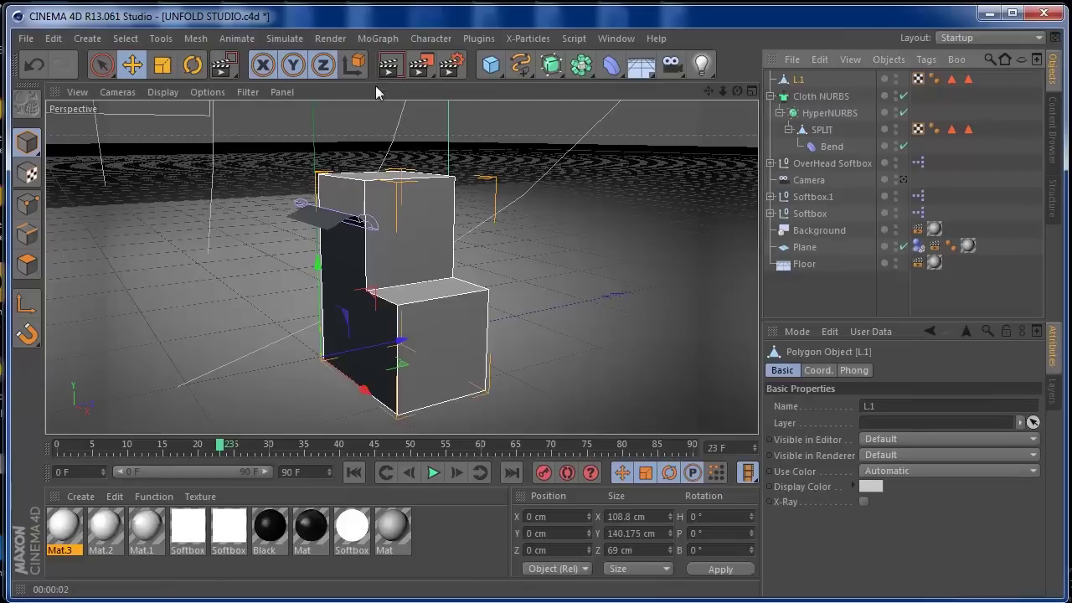
click(34, 264)
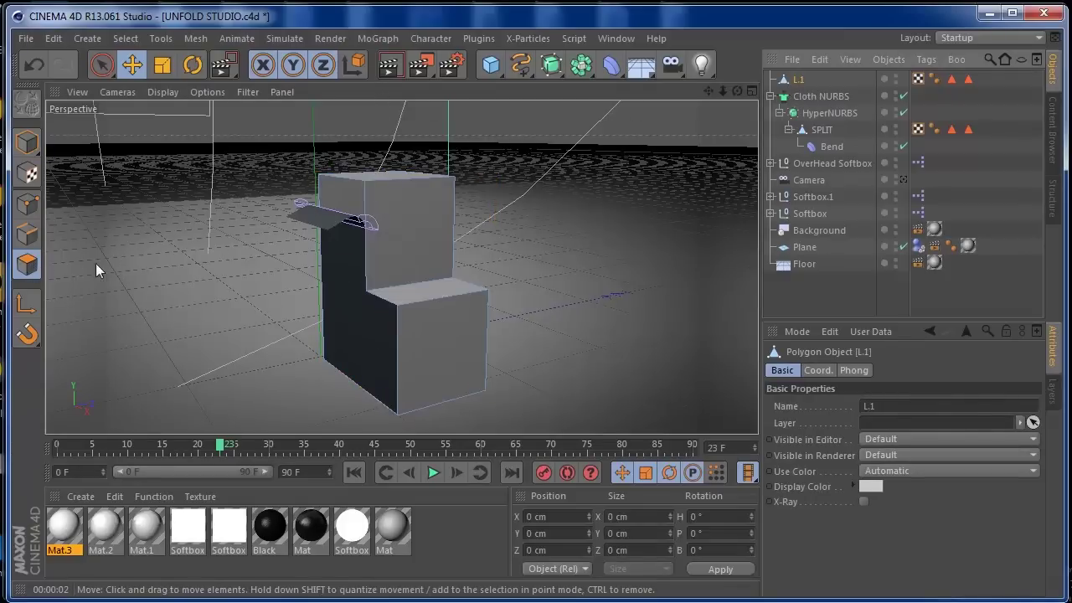
click(396, 243)
right_click(399, 246)
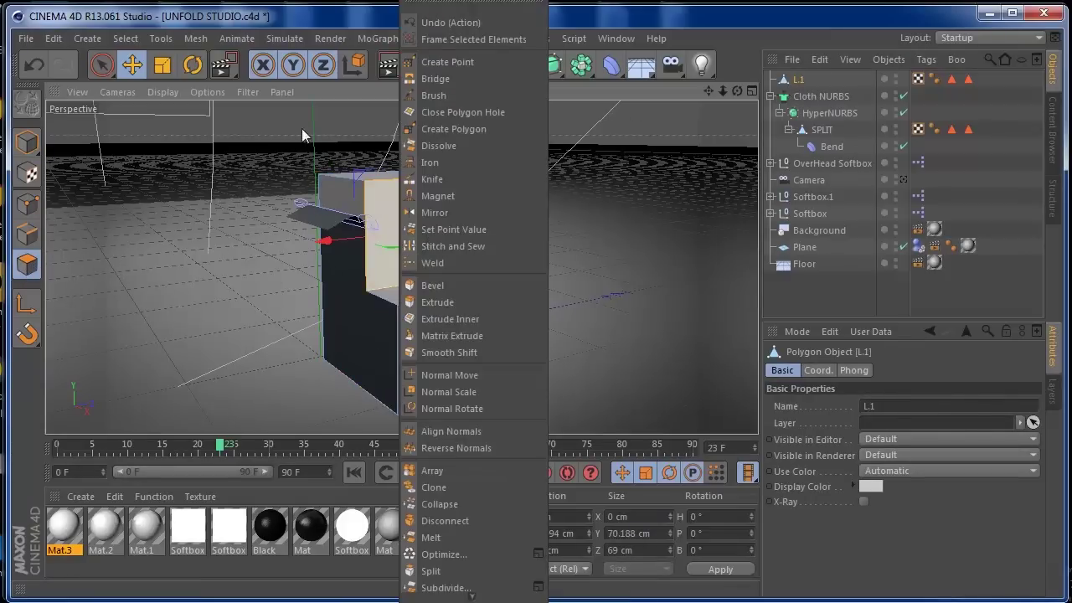
click(125, 38)
click(126, 39)
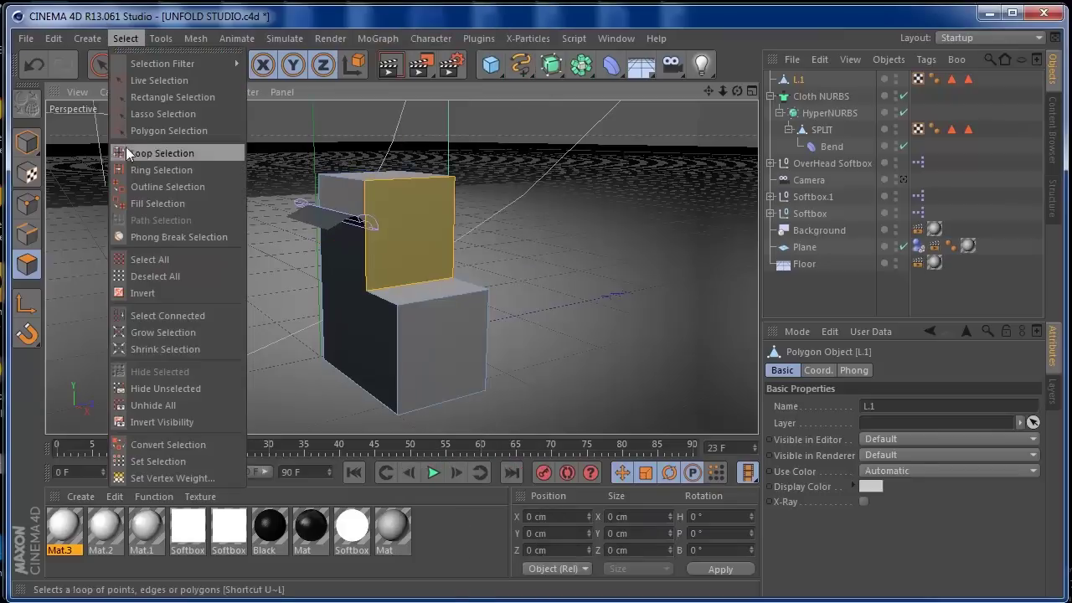
click(149, 259)
right_click(446, 311)
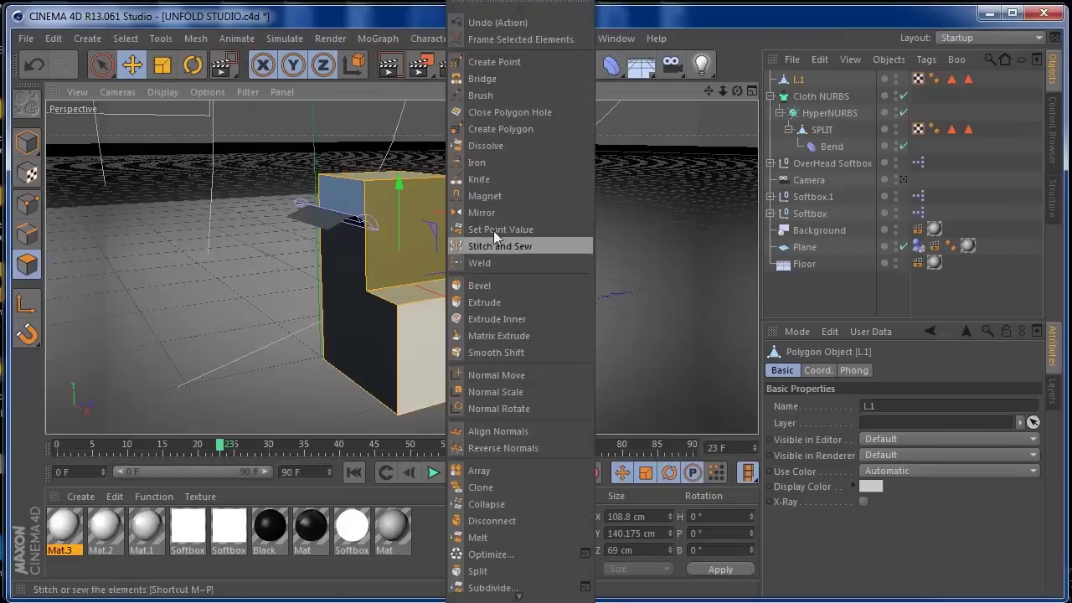
Step: Slice the selected L.1 polygons with the Knife in Plane mode along Y-Z, using 45 cuts with 4 cm spacing
click(489, 180)
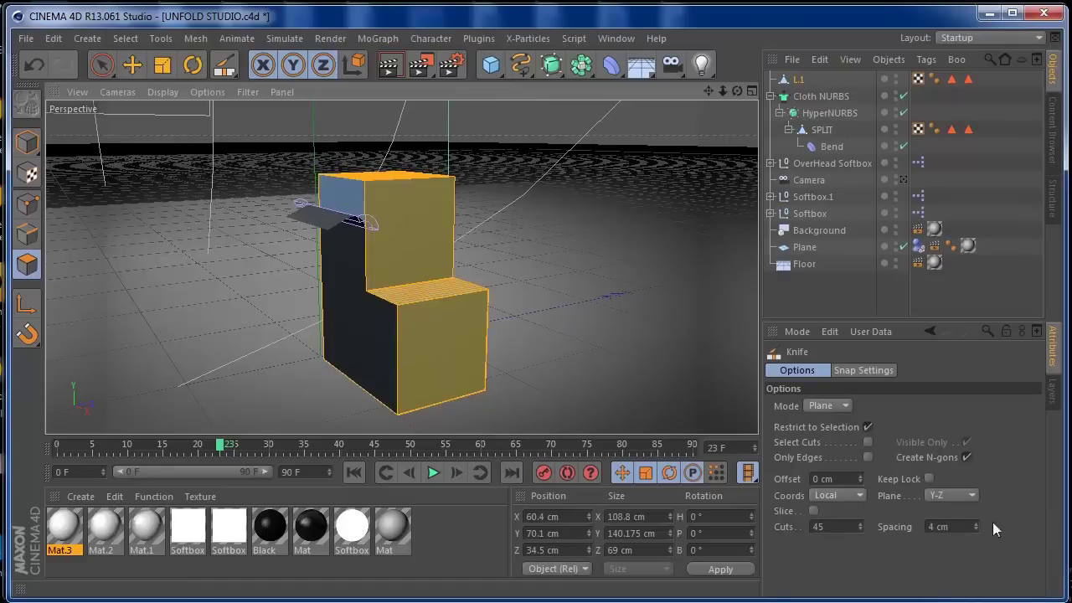
click(957, 496)
click(968, 530)
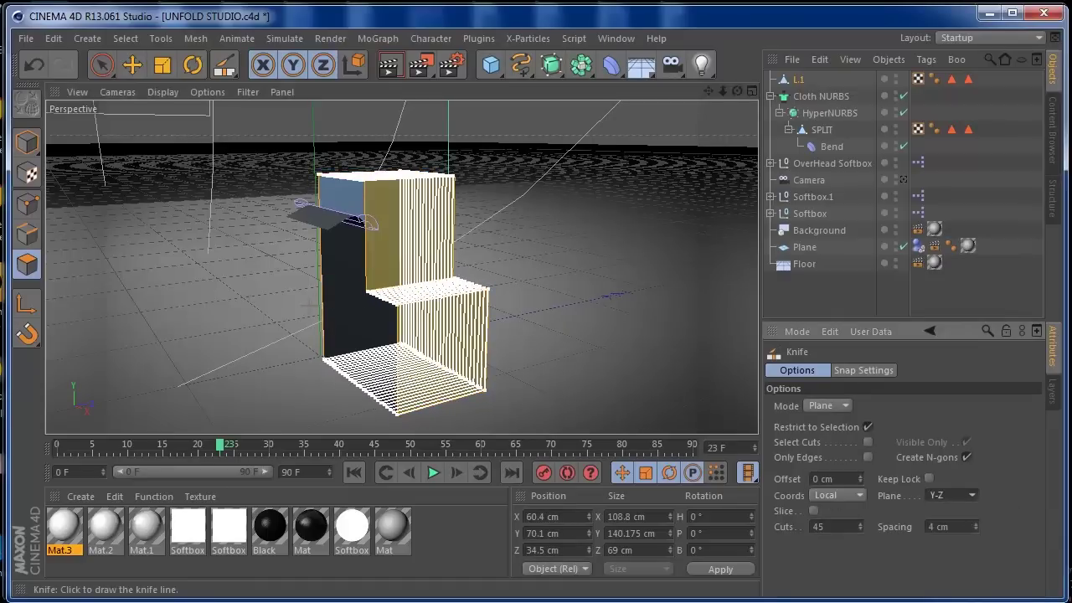
Step: Slice the letter body horizontally with the plane Knife set to X-Z, using 45 cuts with 4 cm spacing
drag(737, 92, 651, 80)
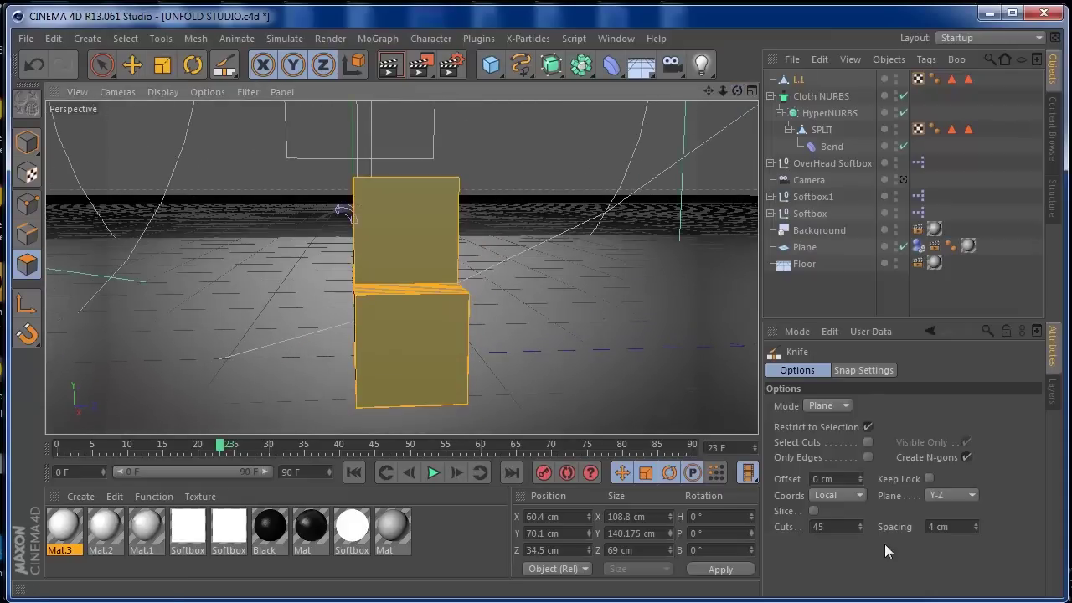
click(937, 501)
click(940, 543)
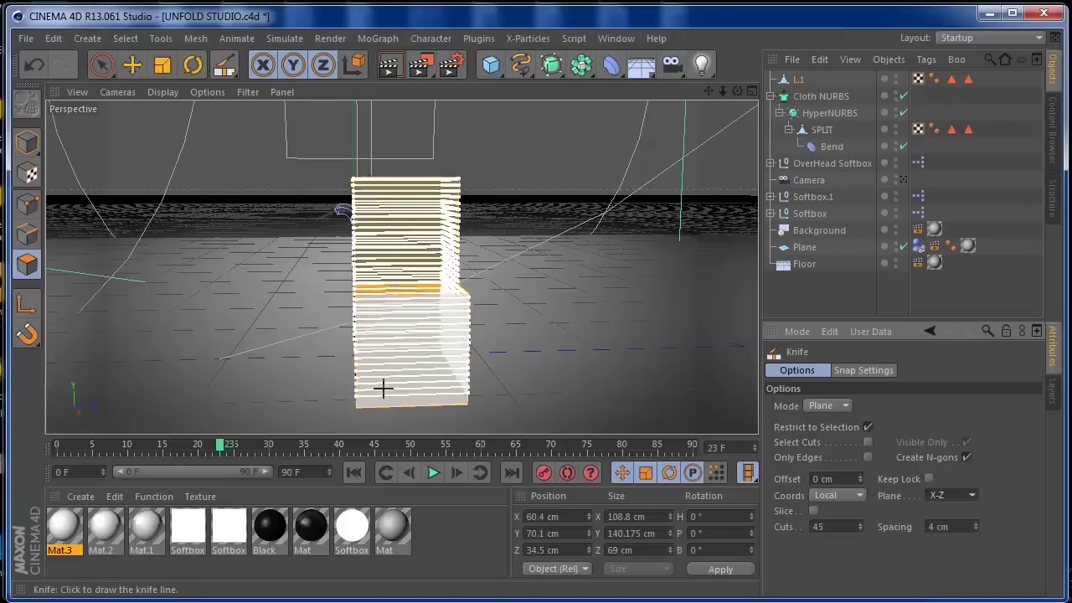
click(375, 389)
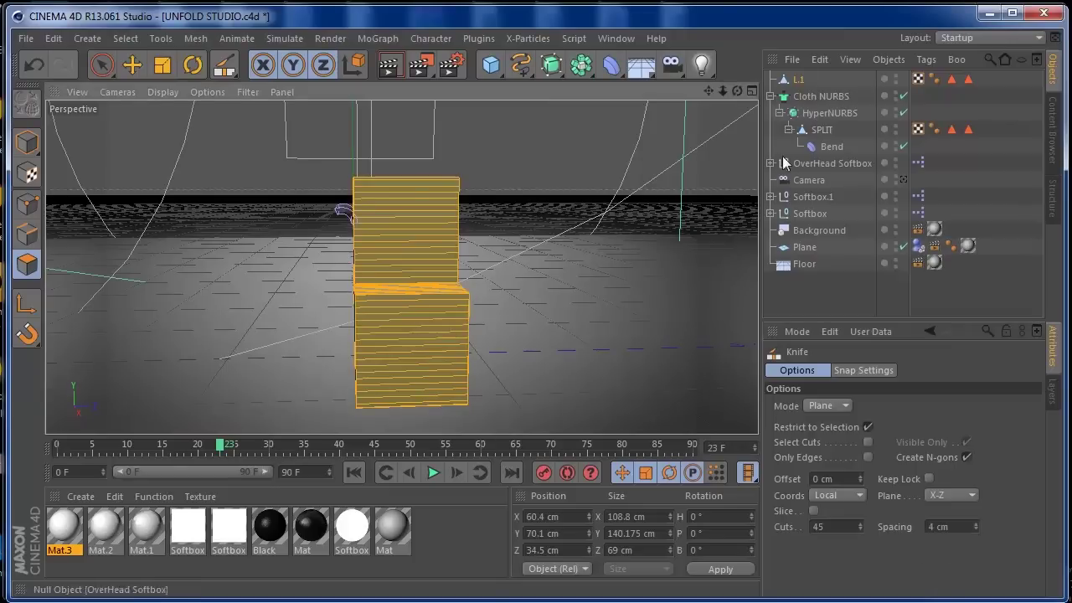
Step: Slice the letter body through its depth with the plane Knife set to X-Y, using 45 cuts with 4 cm spacing
drag(737, 91, 402, 201)
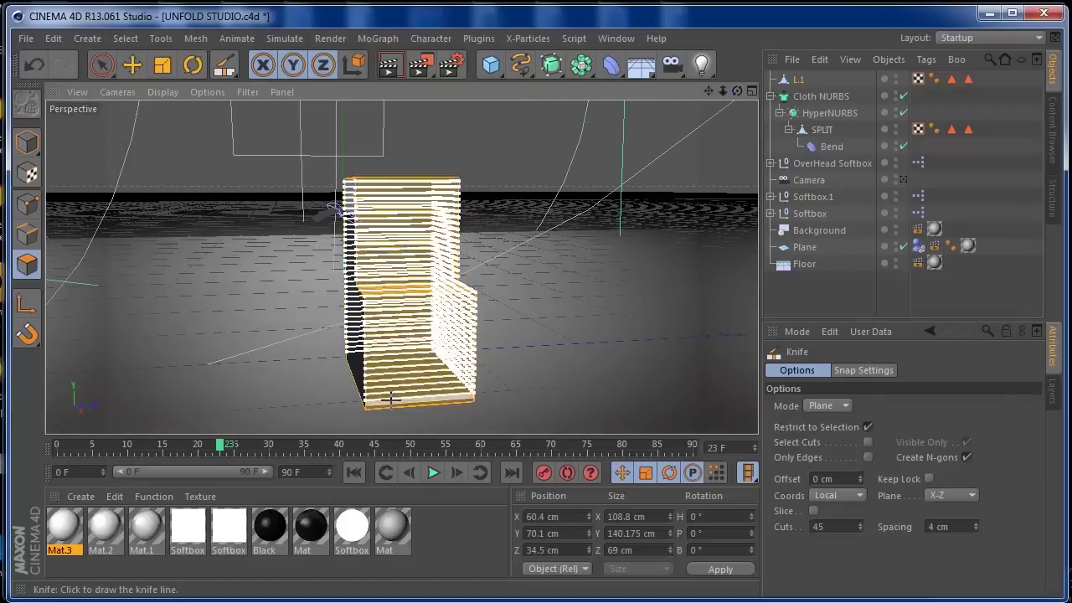
click(970, 496)
click(962, 514)
click(374, 386)
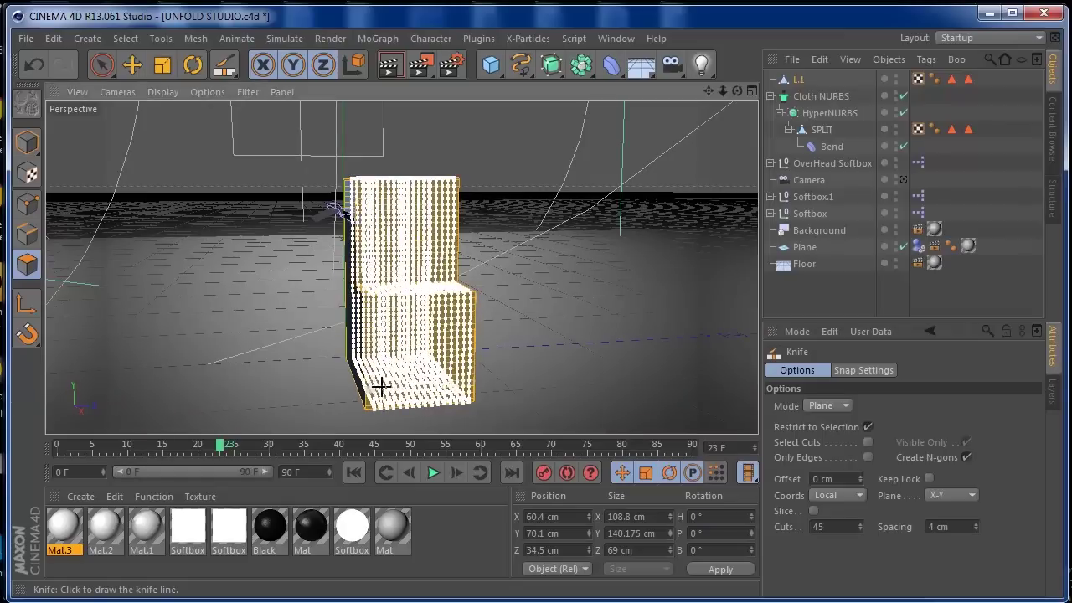
Step: Make L.1 a child of a new Cloth NURBS and set that Cloth NURBS's thickness to 0.7 cm
drag(737, 91, 401, 266)
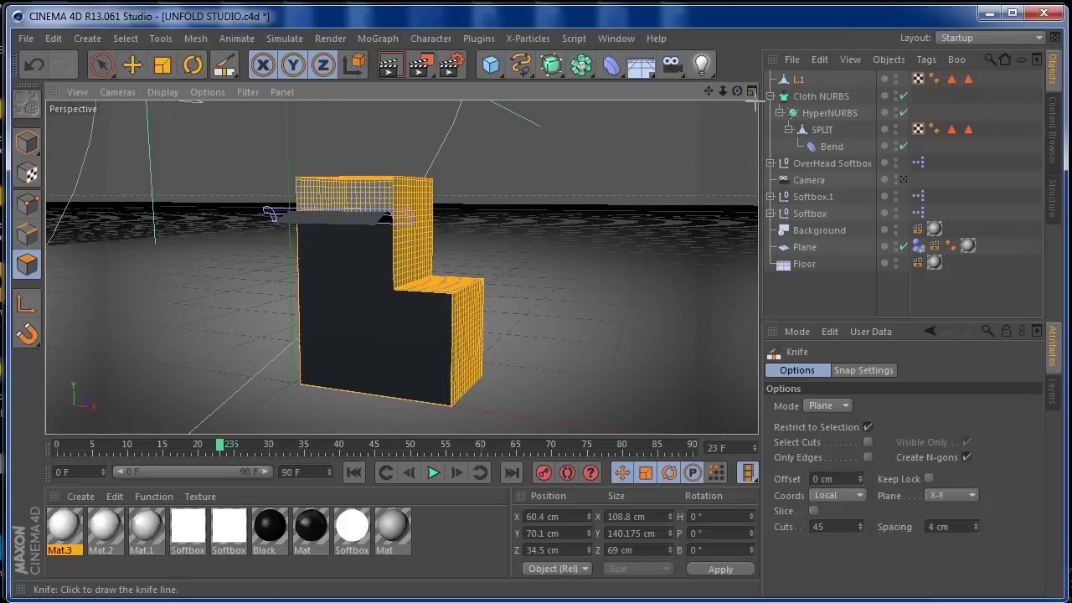
drag(737, 91, 741, 94)
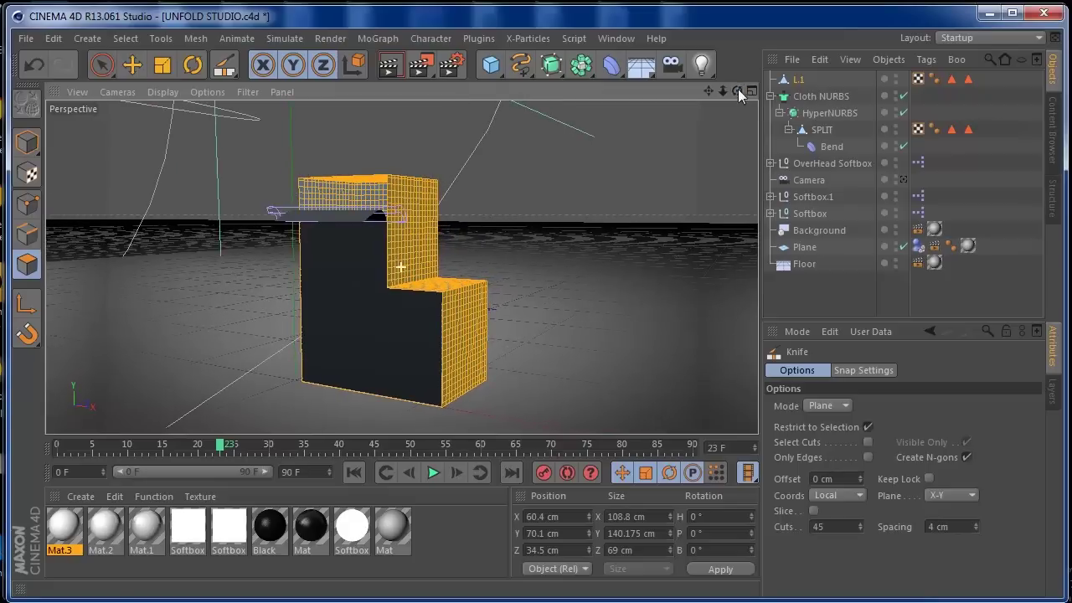
click(797, 80)
click(285, 38)
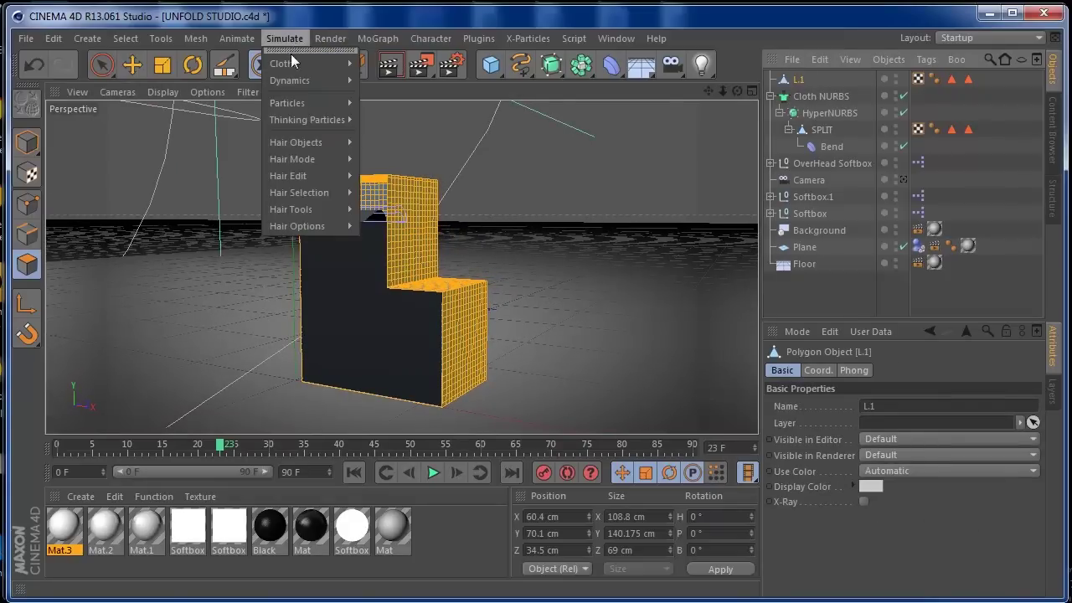
mouse_move(335, 64)
alt+click(396, 68)
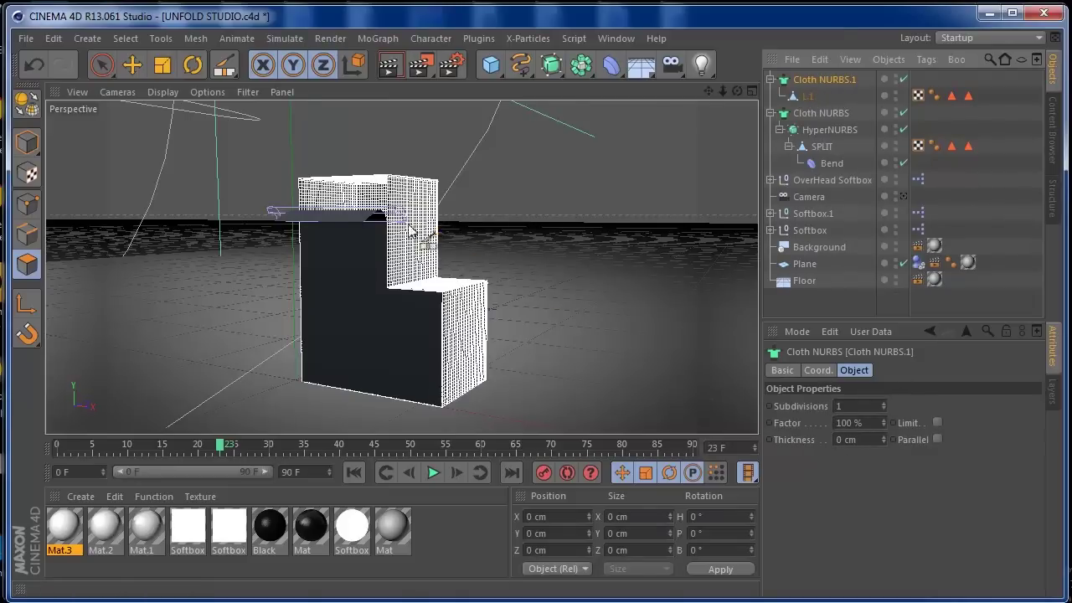
click(875, 439)
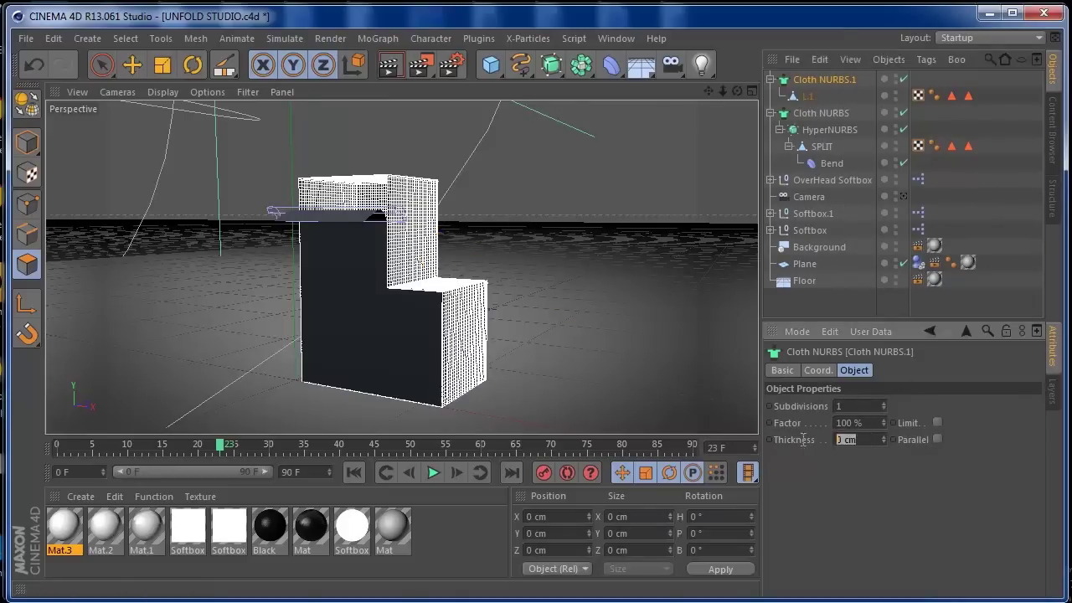
text(0.7)
key(Return)
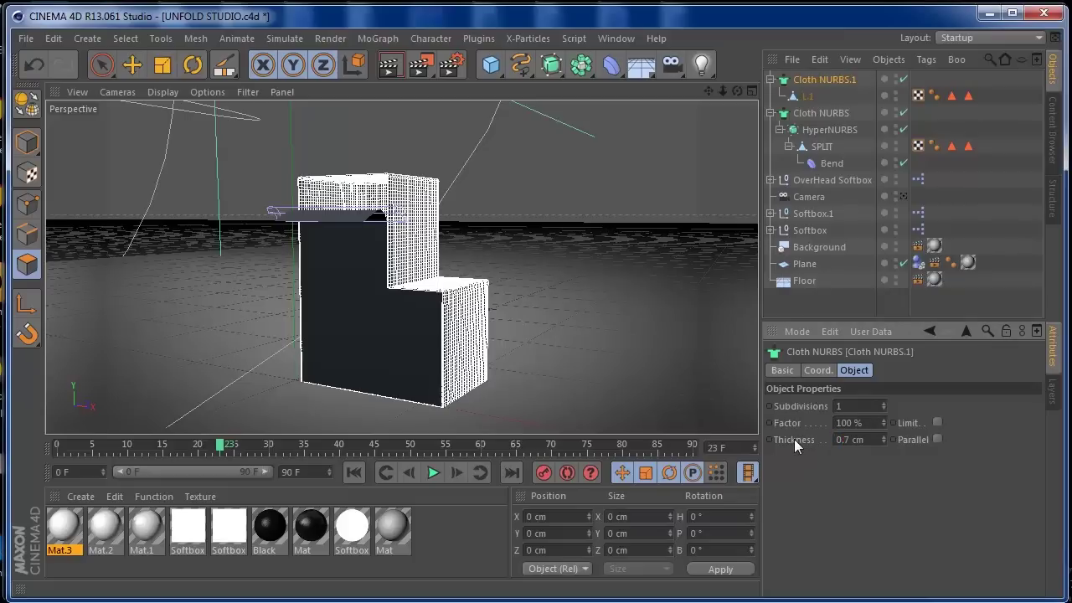
Step: Set the thickness of the Cloth NURBS containing SPLIT to 0.7 cm
click(820, 113)
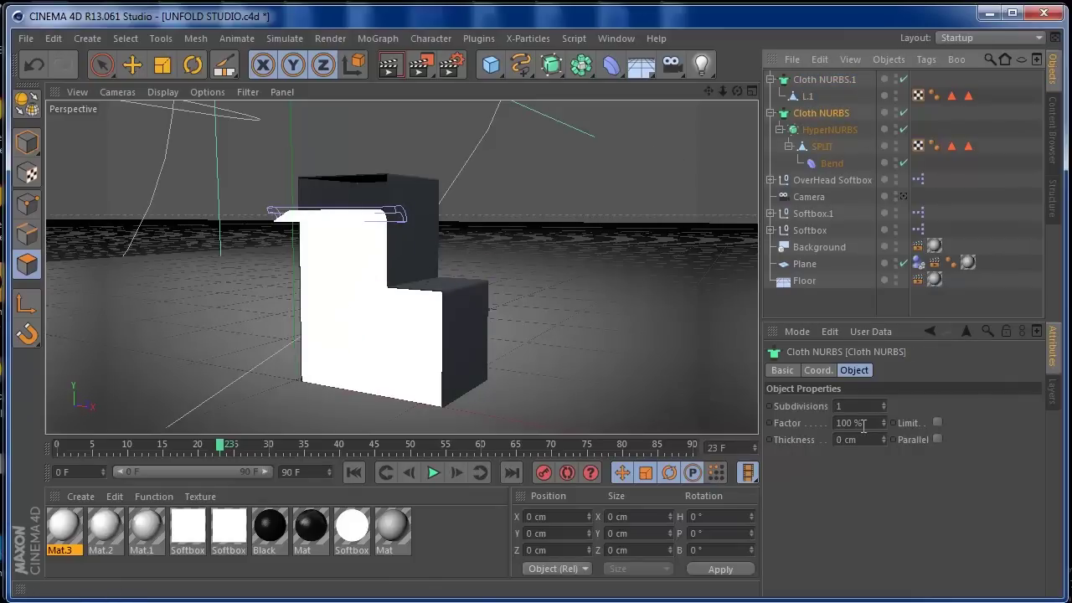
drag(874, 439, 697, 446)
text(0)
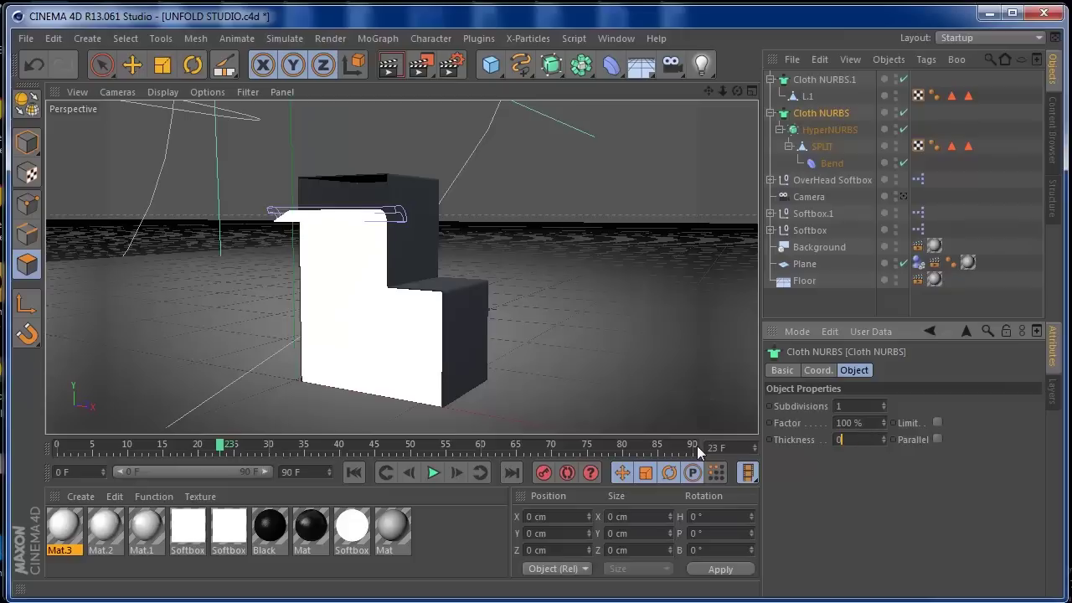
text(,7)
key(Return)
drag(737, 90, 401, 267)
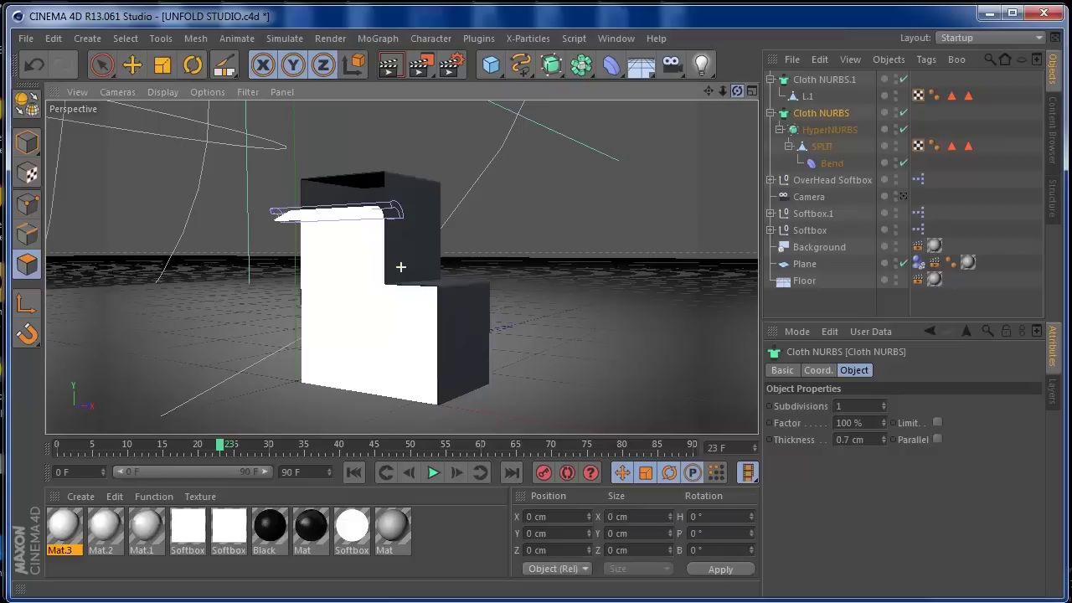
Step: Create a new material and set its base color to pure white (RGB 255, 255, 255)
double_click(438, 532)
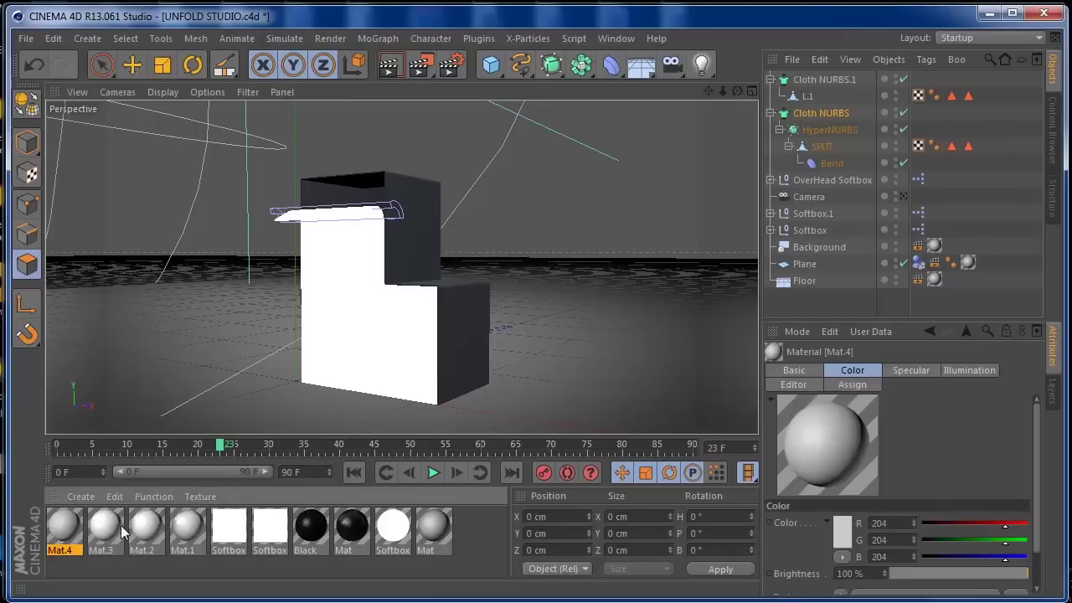
double_click(67, 535)
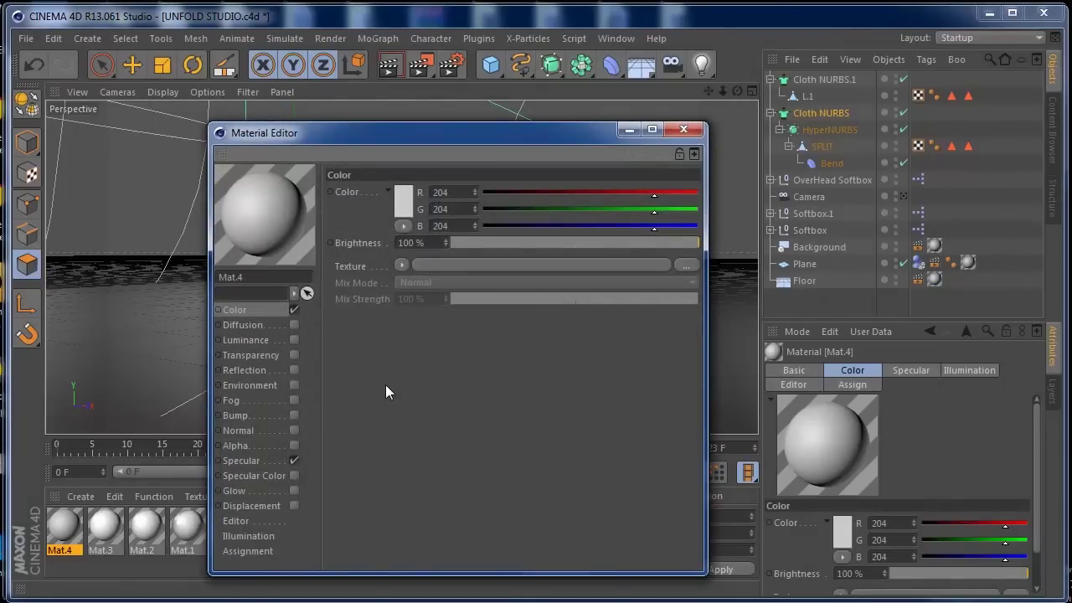
click(401, 207)
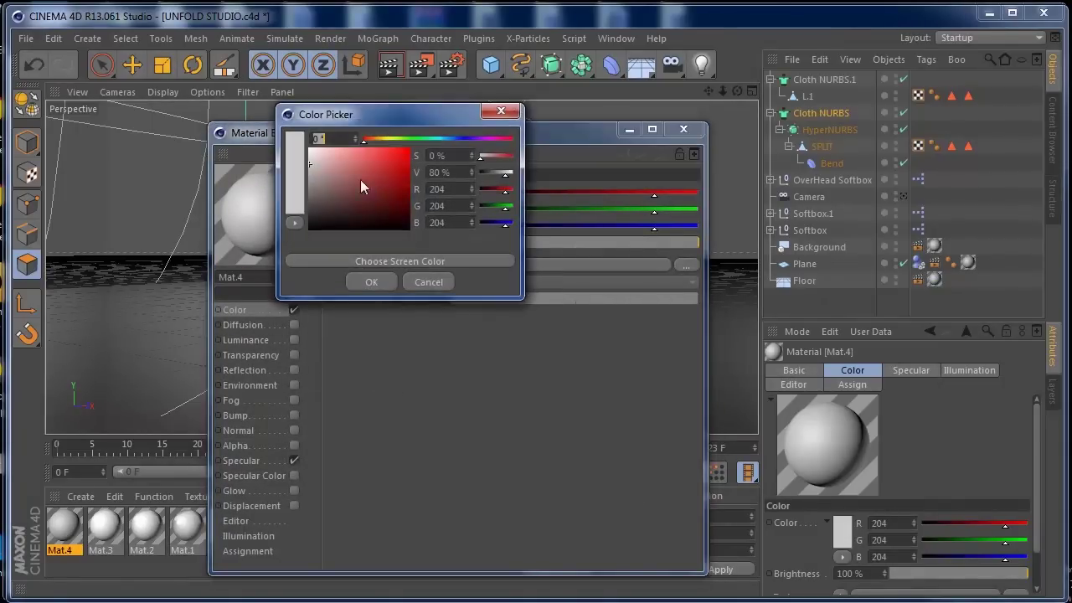
click(371, 279)
Step: Enable the new material's reflection with a Fresnel texture, low brightness and about 32% mix strength
click(278, 369)
click(293, 369)
click(403, 281)
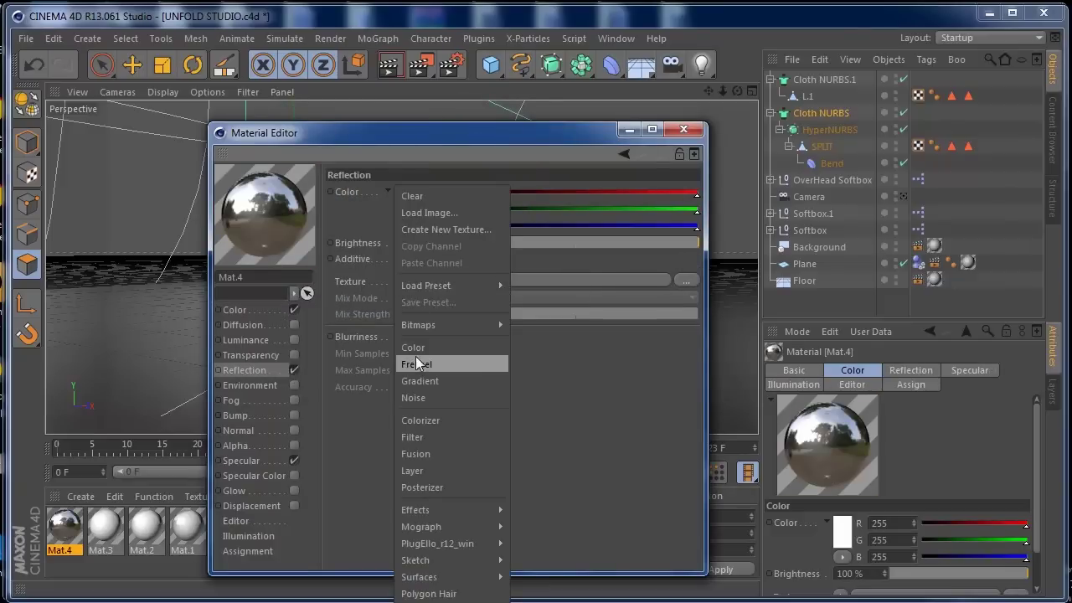
click(416, 355)
drag(457, 243, 481, 244)
drag(545, 363, 532, 367)
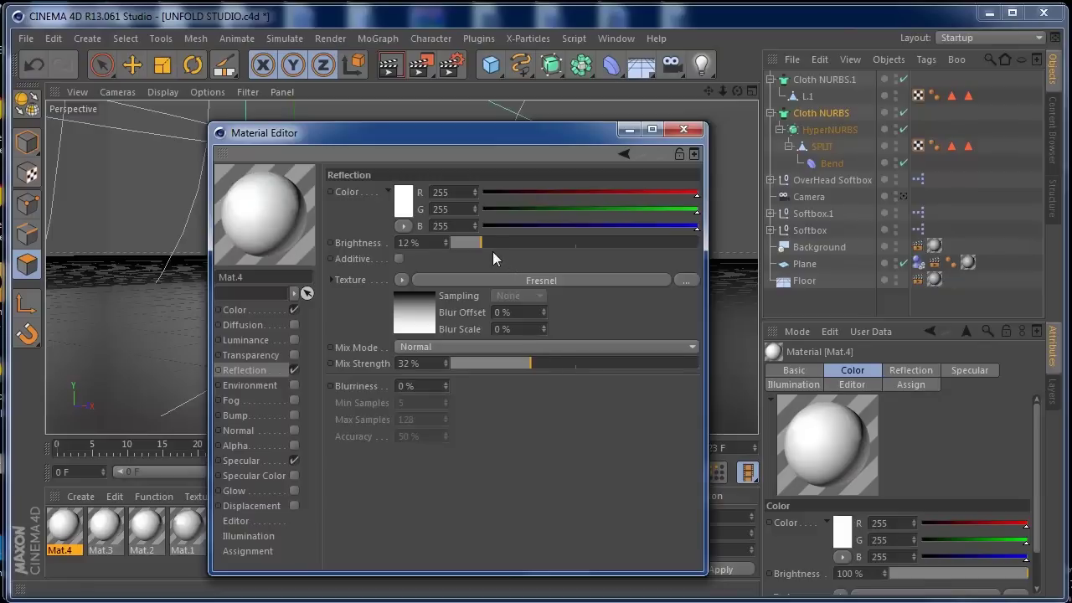
drag(484, 245, 477, 246)
click(680, 132)
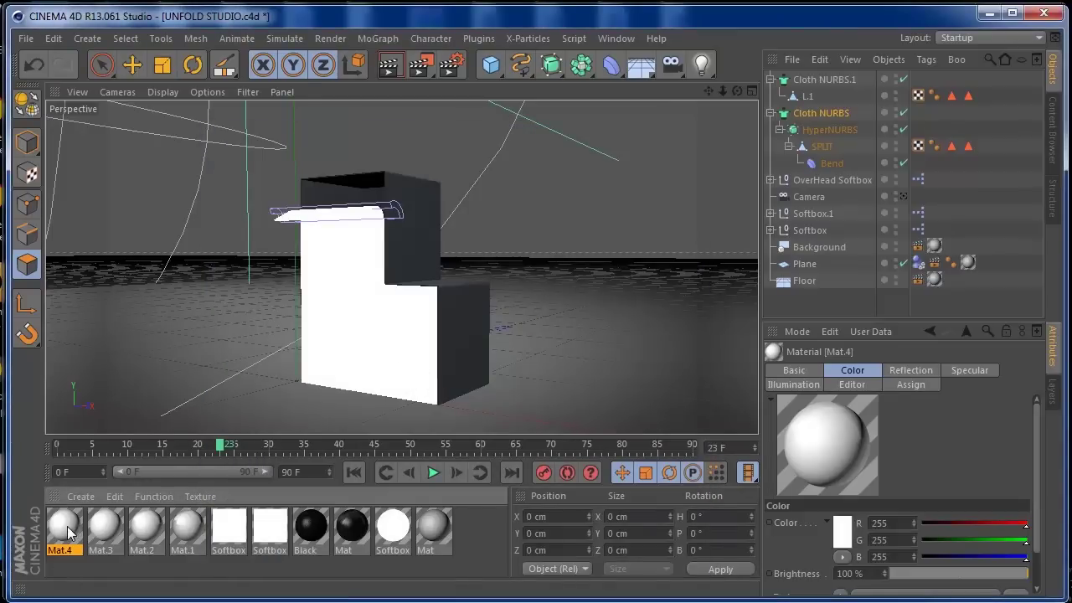
Step: Apply Mat.4 to the HyperNURBS containing SPLIT and copy its texture tag to Cloth NURBS.1
drag(706, 219, 840, 131)
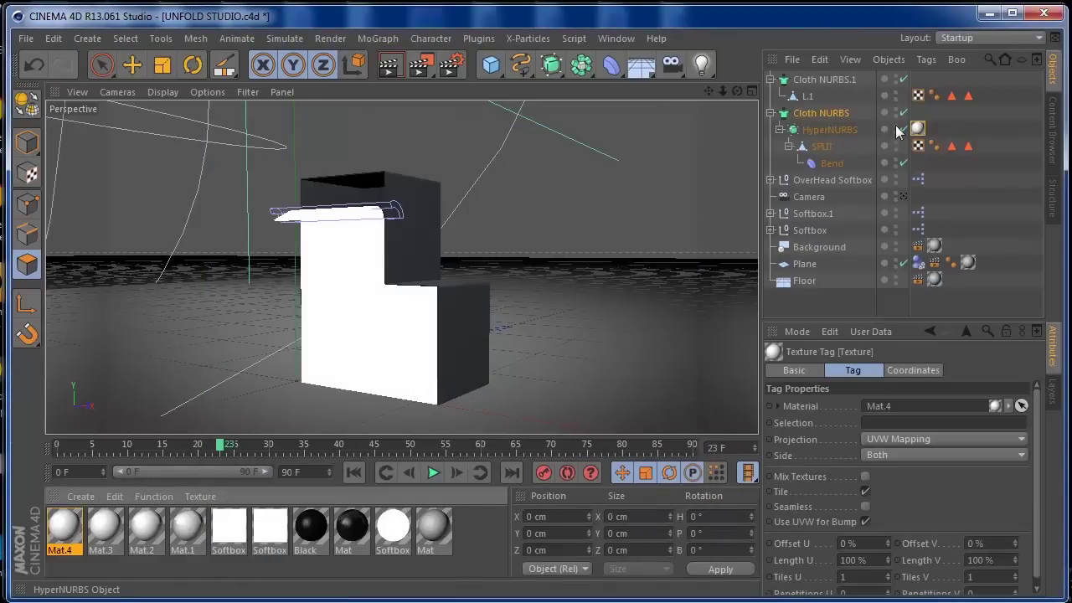
ctrl+drag(918, 129, 915, 79)
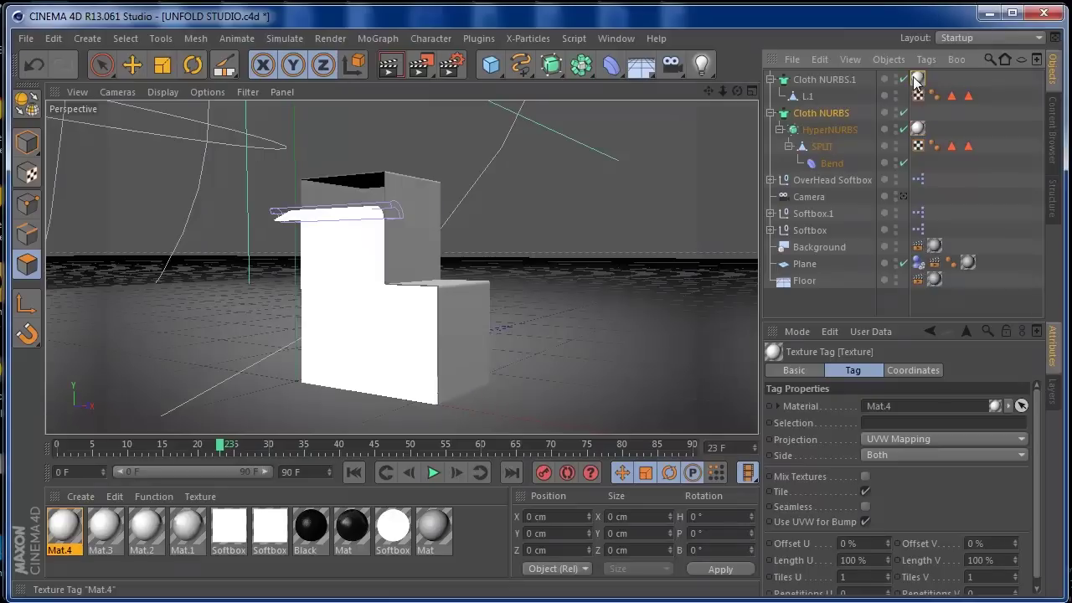
Step: Insert a HyperNURBS as the parent of L.1 inside Cloth NURBS.1 and inspect the letter from the other side
click(806, 97)
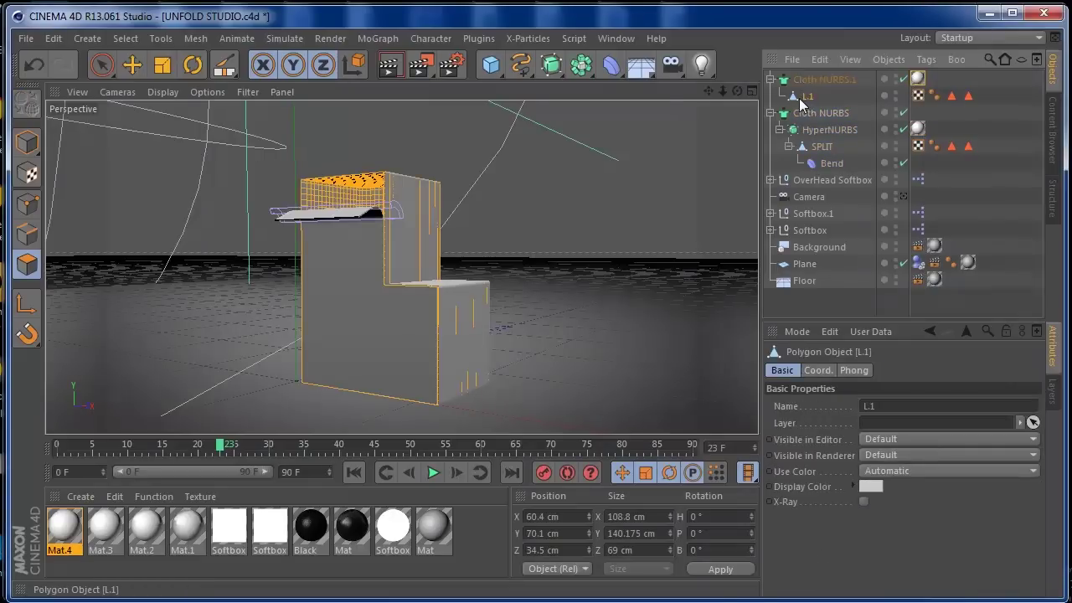
click(551, 67)
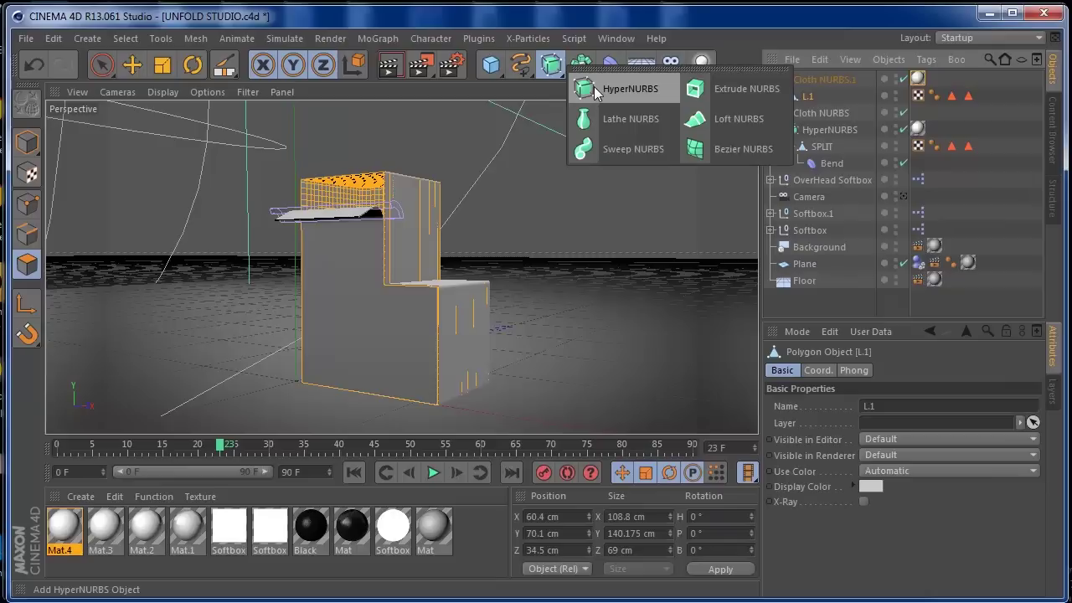
alt+click(595, 87)
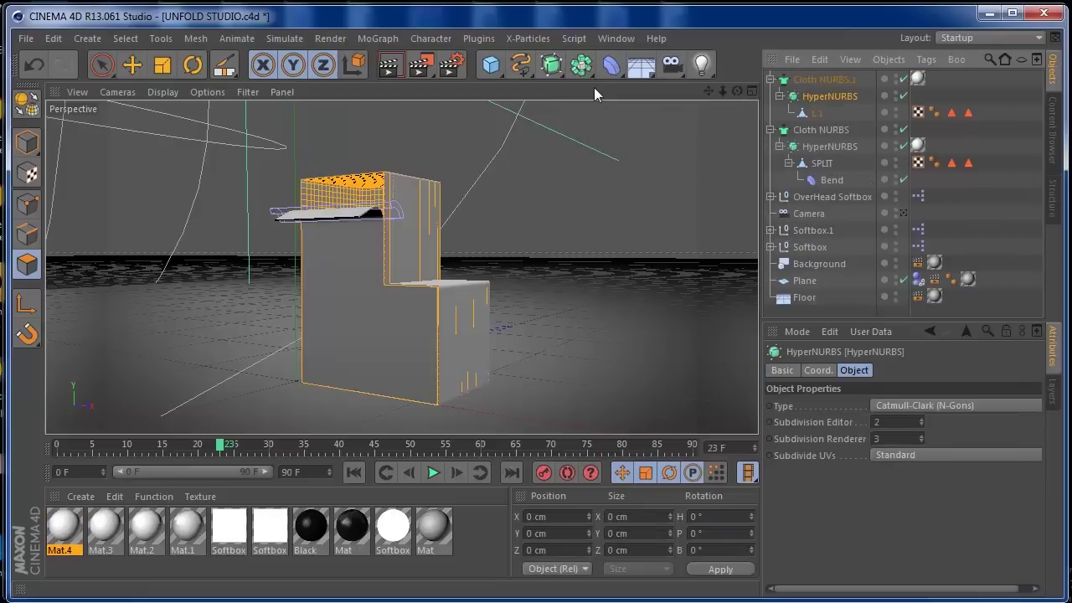
drag(735, 91, 682, 97)
alt+drag(369, 235, 444, 245)
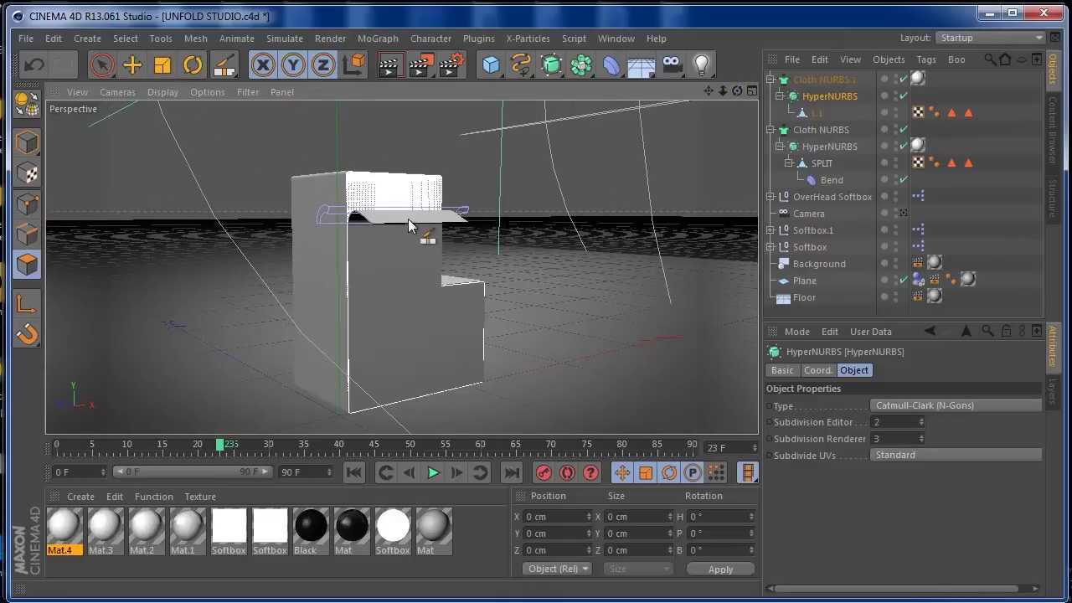
Step: Set the Bend deformer's pitch rotation to -8° and render a preview of the letter in the viewport
drag(737, 90, 763, 94)
click(825, 180)
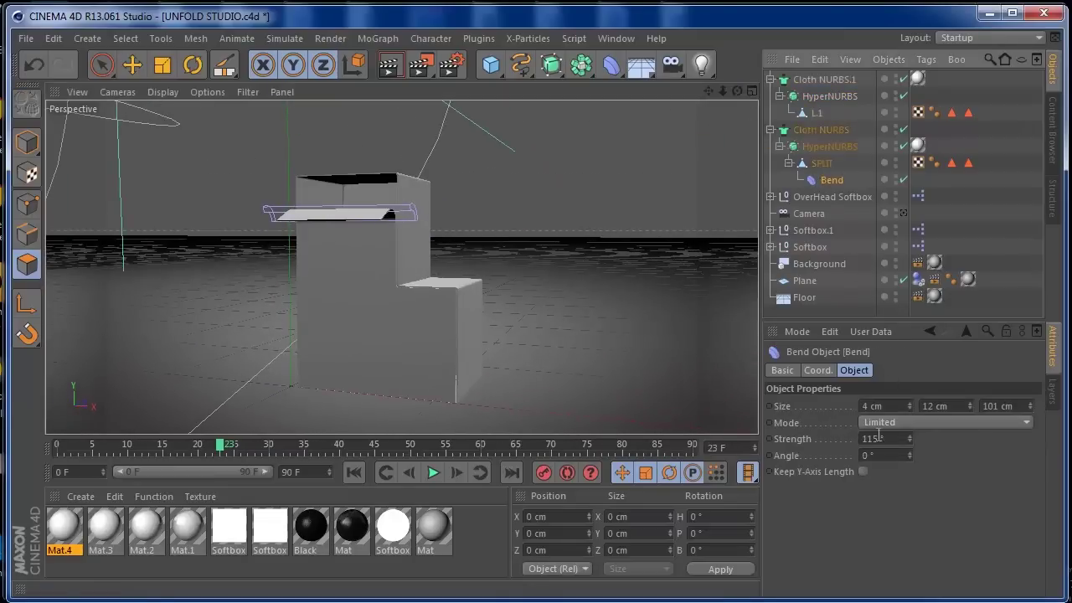
click(818, 370)
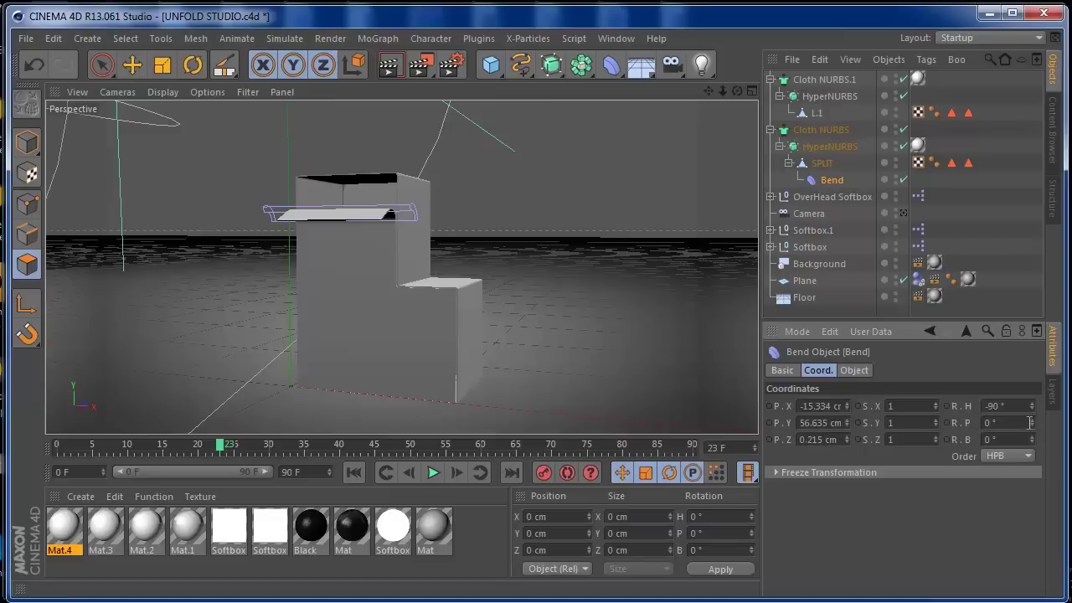
mouse_move(1031, 429)
mouse_down()
mouse_move(1031, 417)
mouse_move(1031, 431)
mouse_up()
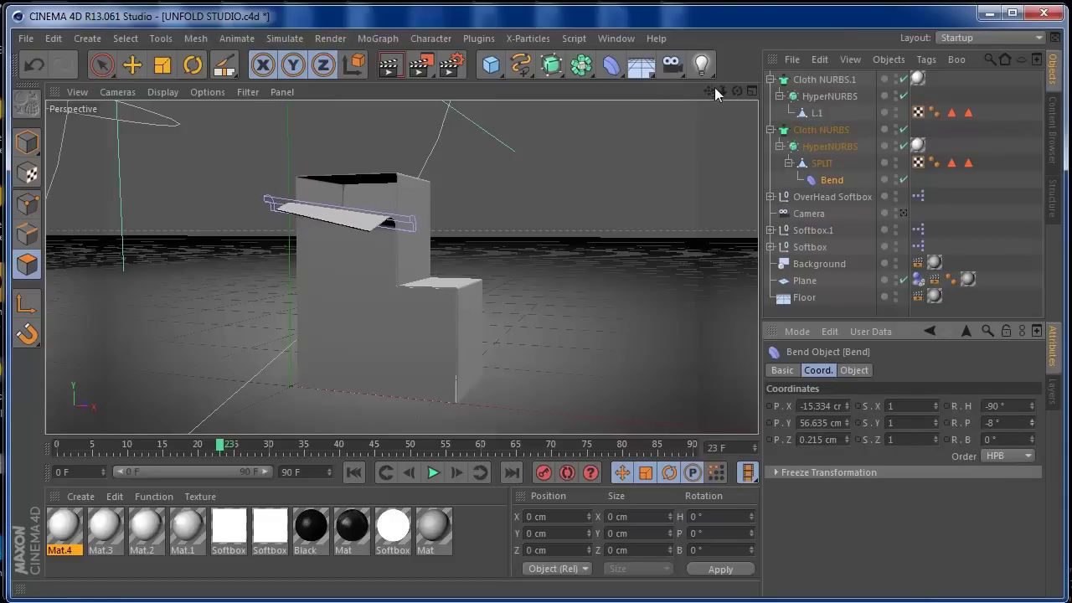
drag(722, 90, 727, 90)
click(388, 64)
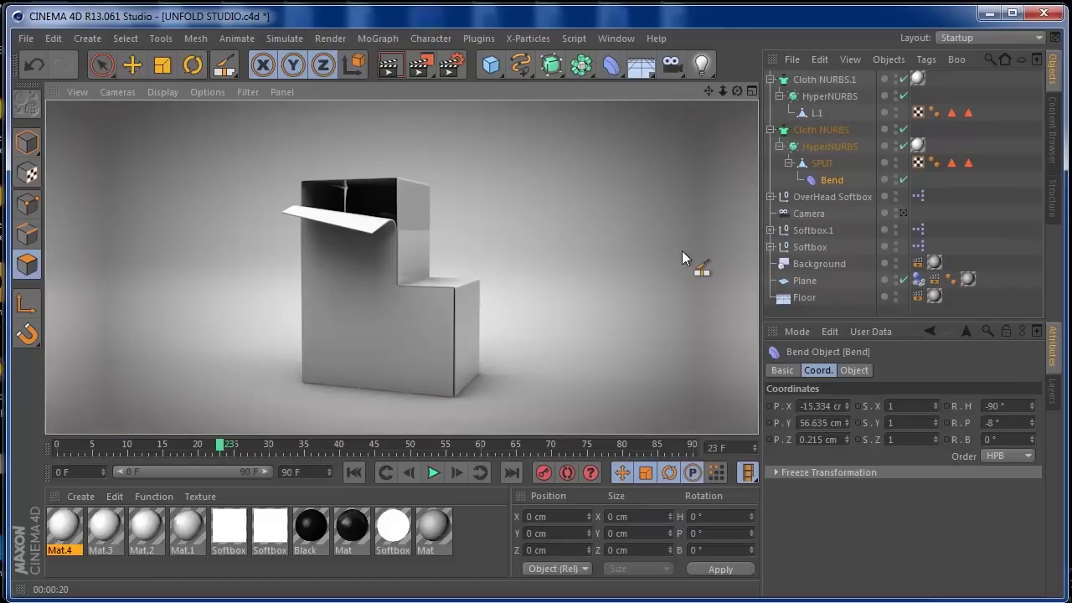
Step: Add a sphere primitive with a radius of 9 cm
drag(736, 90, 706, 92)
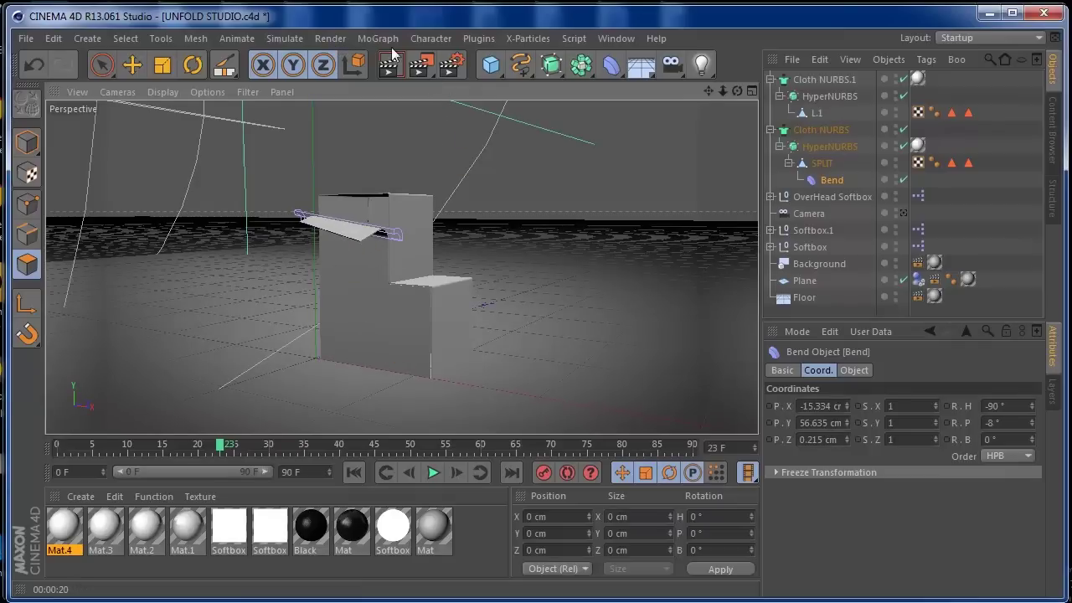
drag(488, 71, 820, 119)
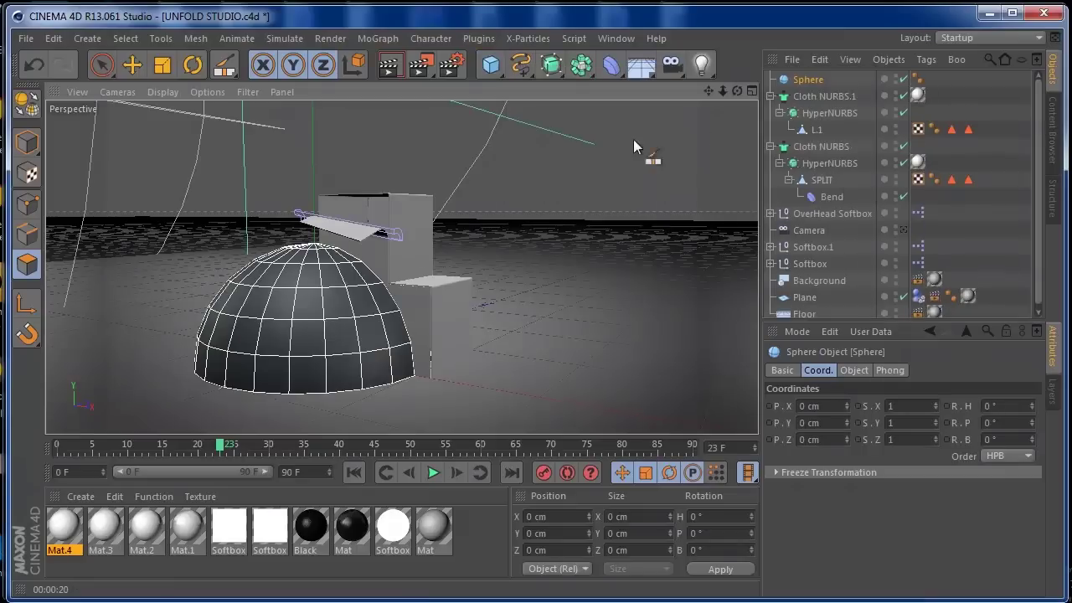
click(855, 373)
drag(891, 409, 891, 486)
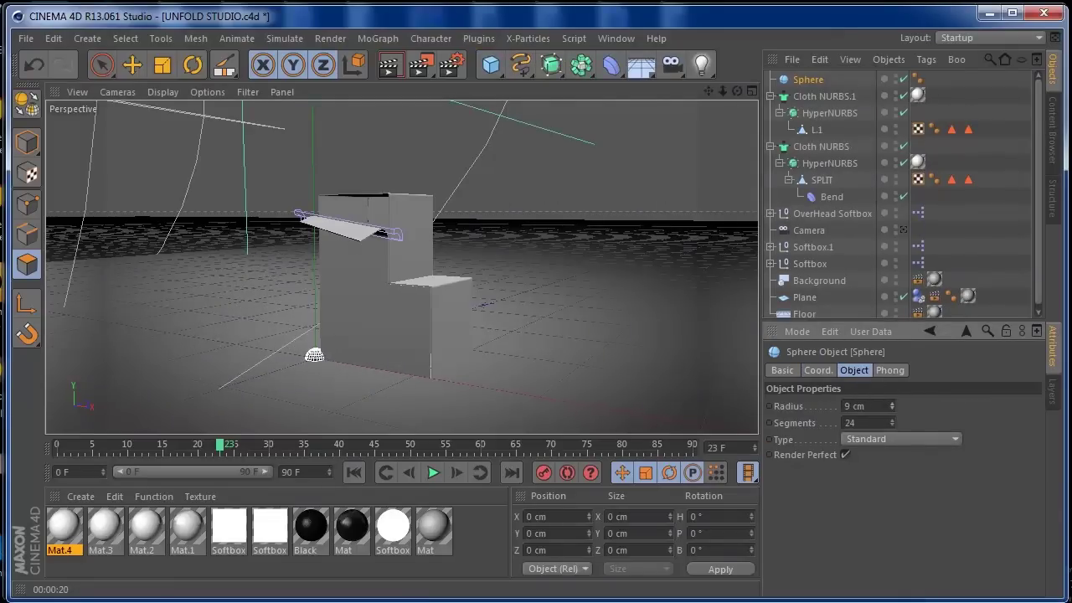
Step: Place the sphere in a Cloner set to Grid Array mode, sized 25 × 26 × 17 cm
click(373, 38)
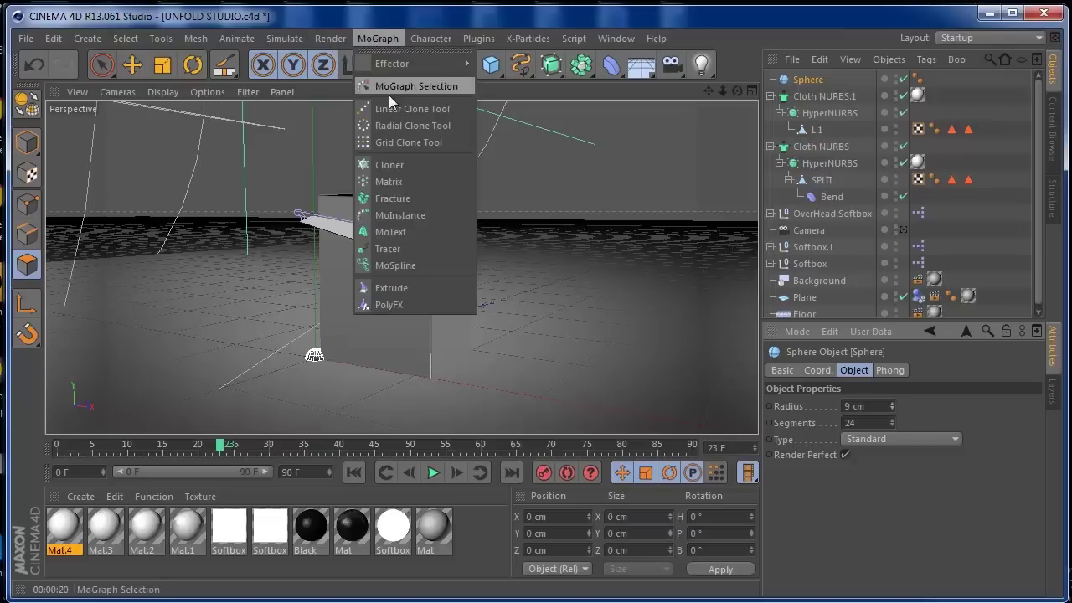
alt+click(399, 165)
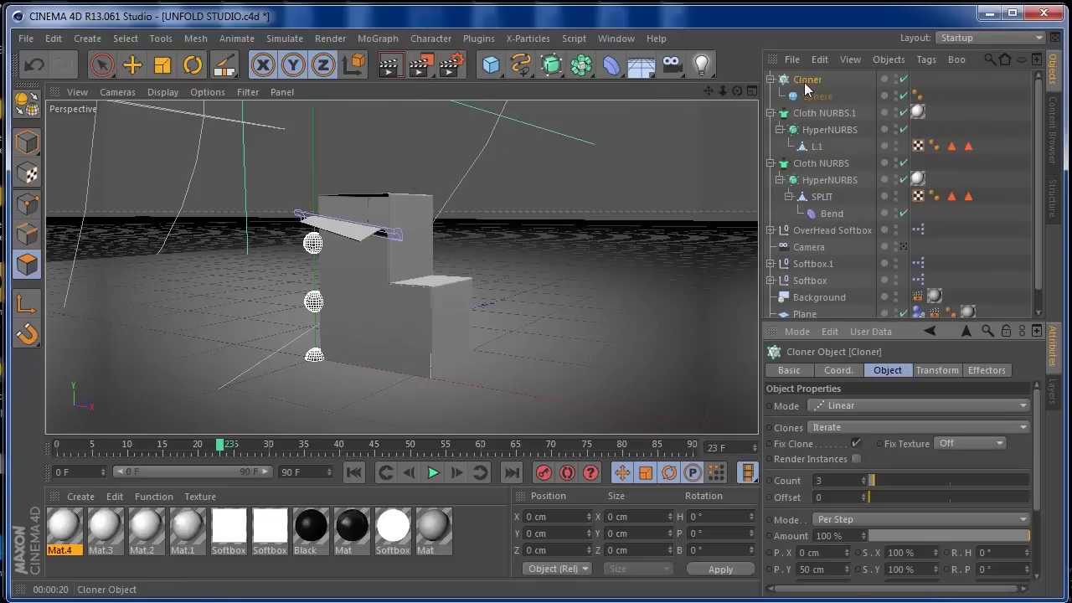
click(915, 404)
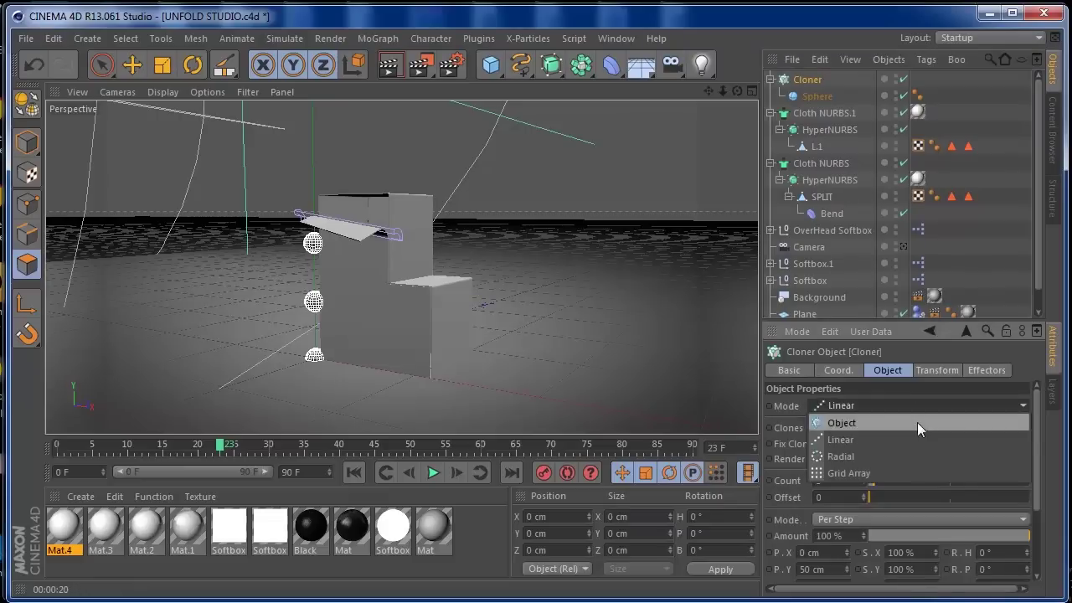
click(908, 473)
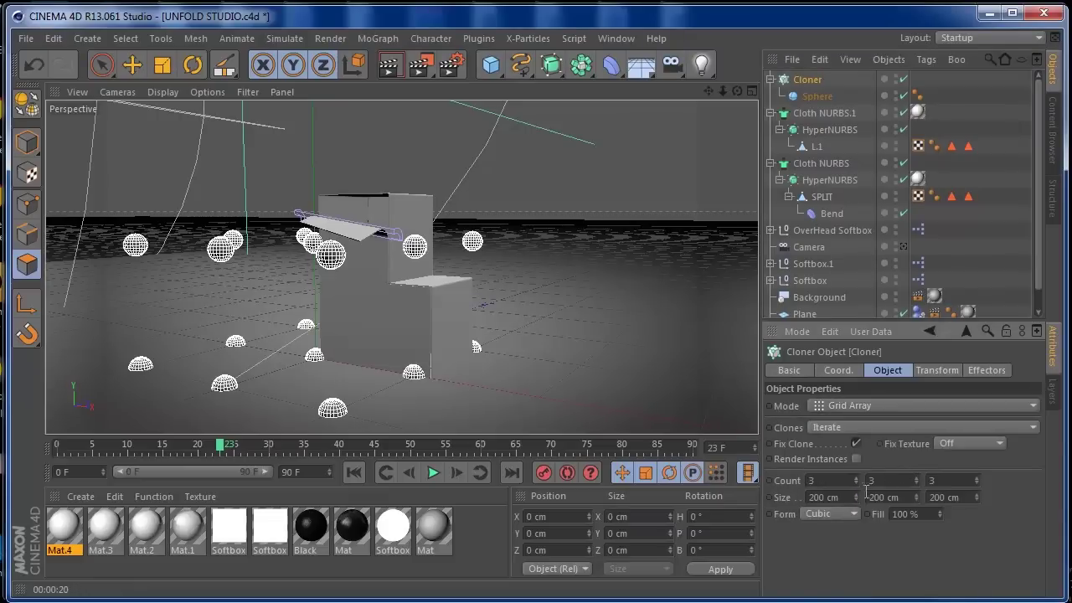
drag(857, 501, 858, 548)
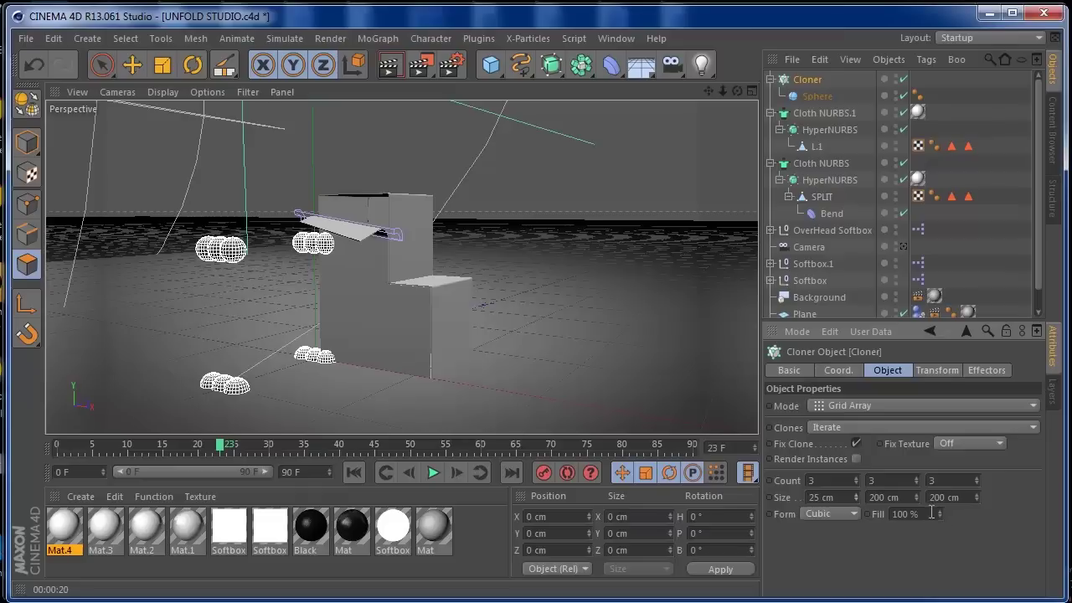
drag(917, 499, 918, 548)
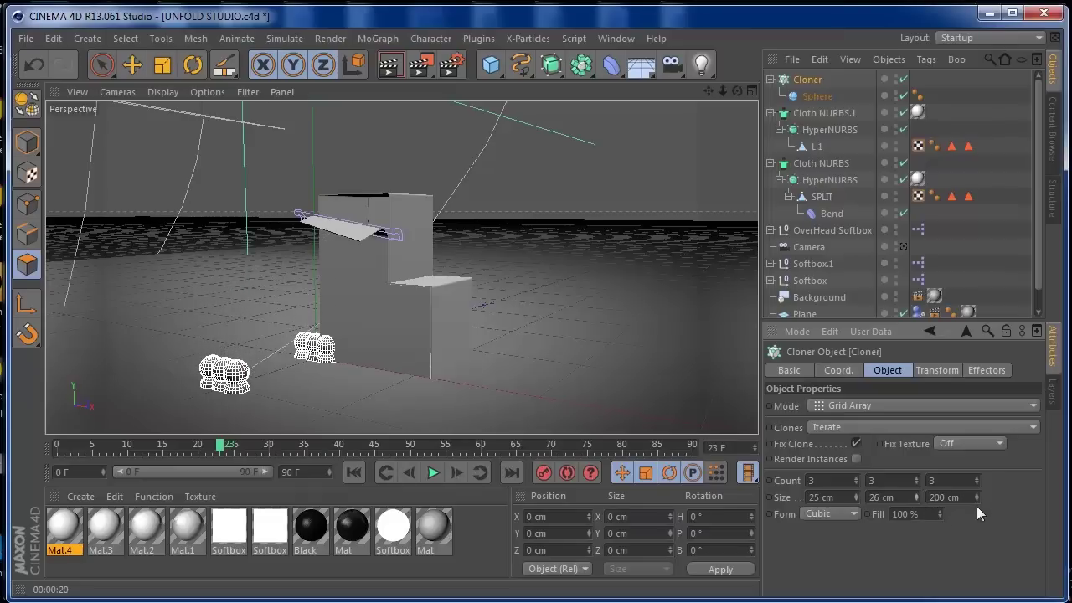
mouse_move(976, 500)
mouse_down()
mouse_move(976, 525)
mouse_move(977, 496)
mouse_up()
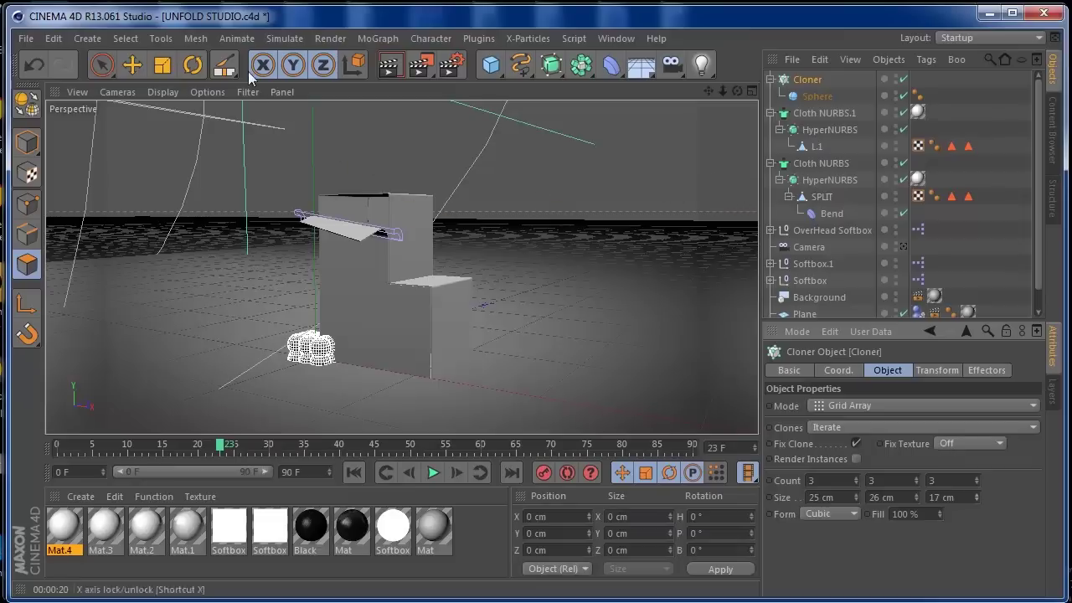
Step: Move the Cloner up and across so its spheres sit inside the upper part of the letter L
click(132, 65)
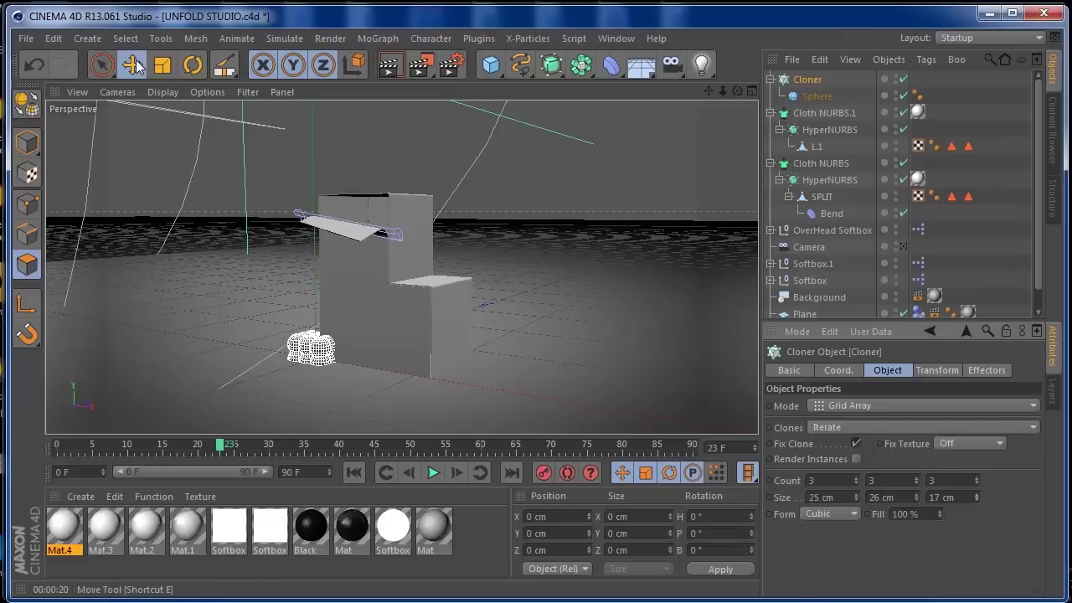
drag(313, 261, 312, 161)
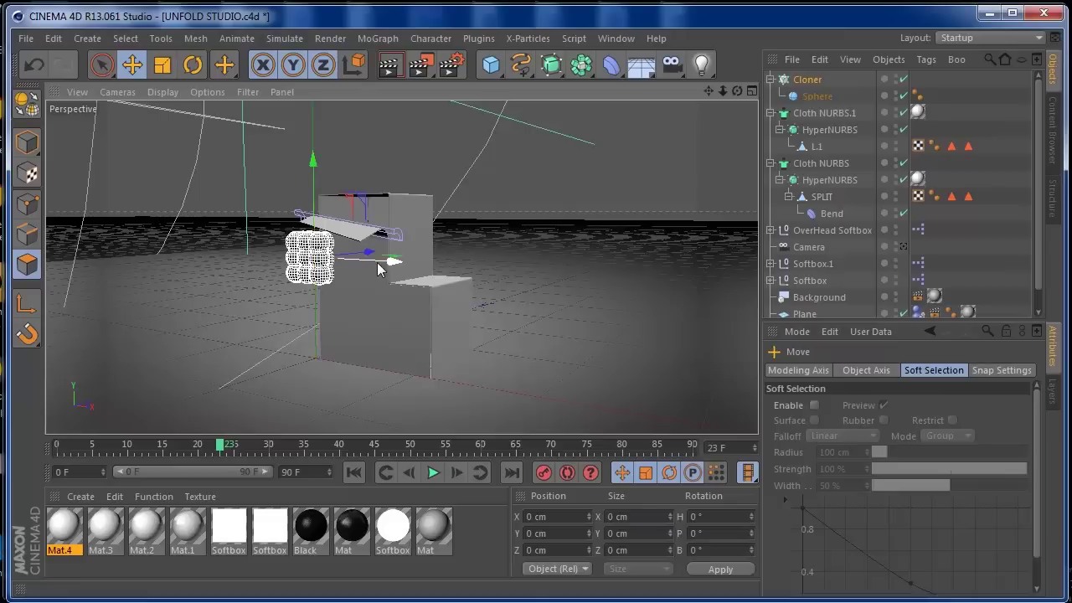
drag(392, 262, 443, 275)
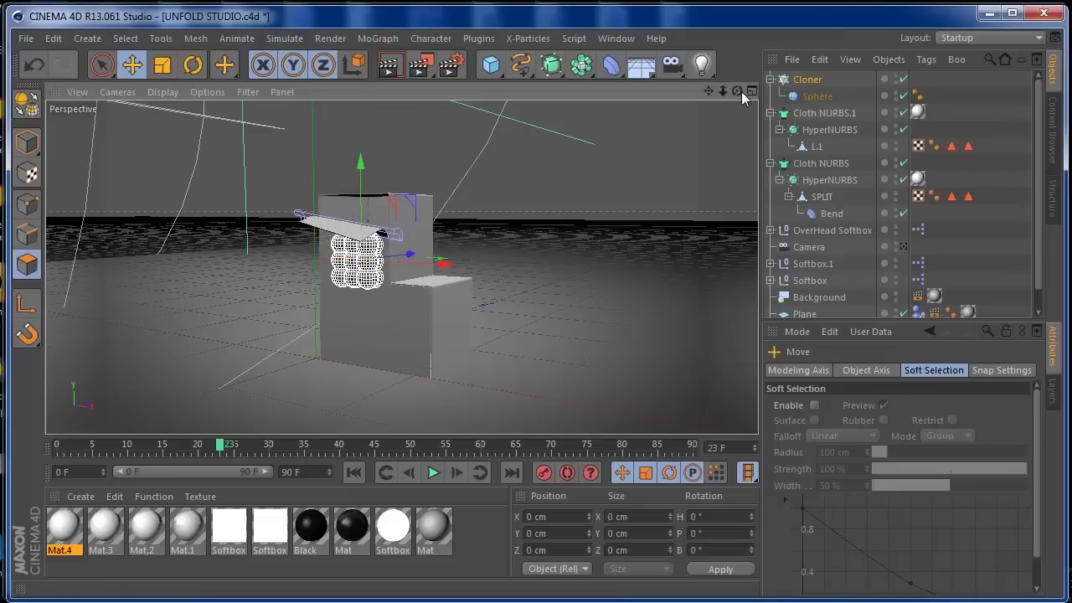
drag(737, 92, 739, 149)
drag(415, 237, 432, 209)
drag(479, 267, 463, 263)
drag(376, 153, 376, 183)
drag(734, 92, 735, 125)
Step: Add a rigid body dynamics tag to the Cloner
right_click(808, 83)
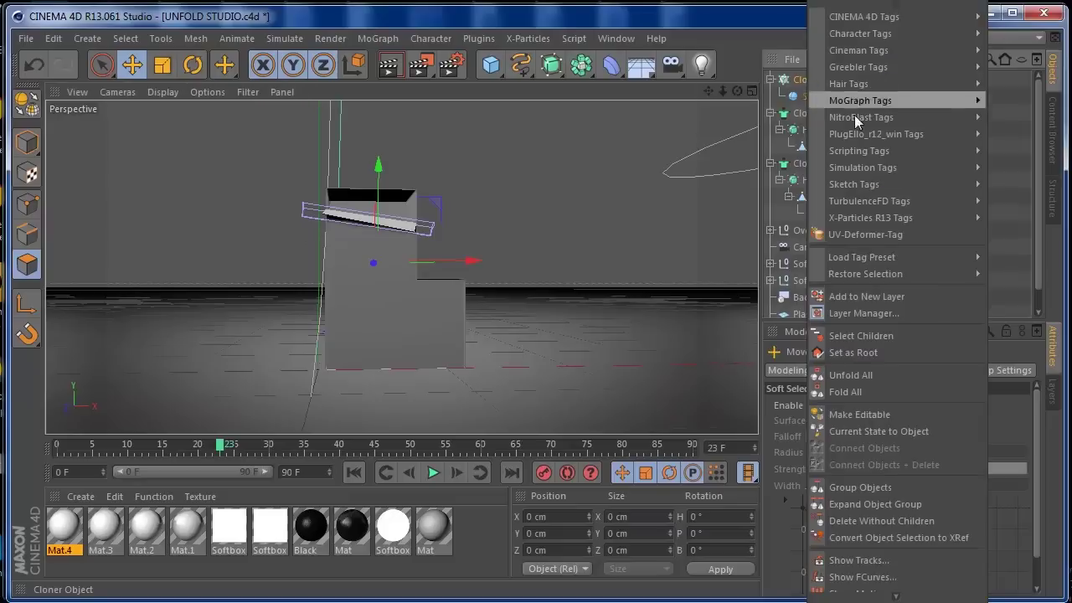
key(Escape)
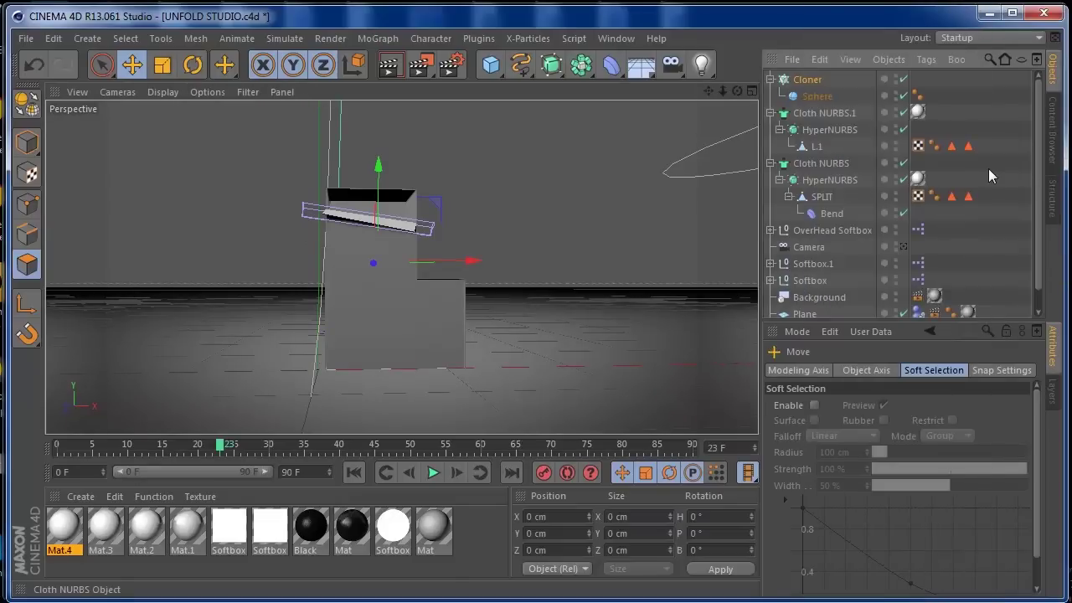
right_click(809, 81)
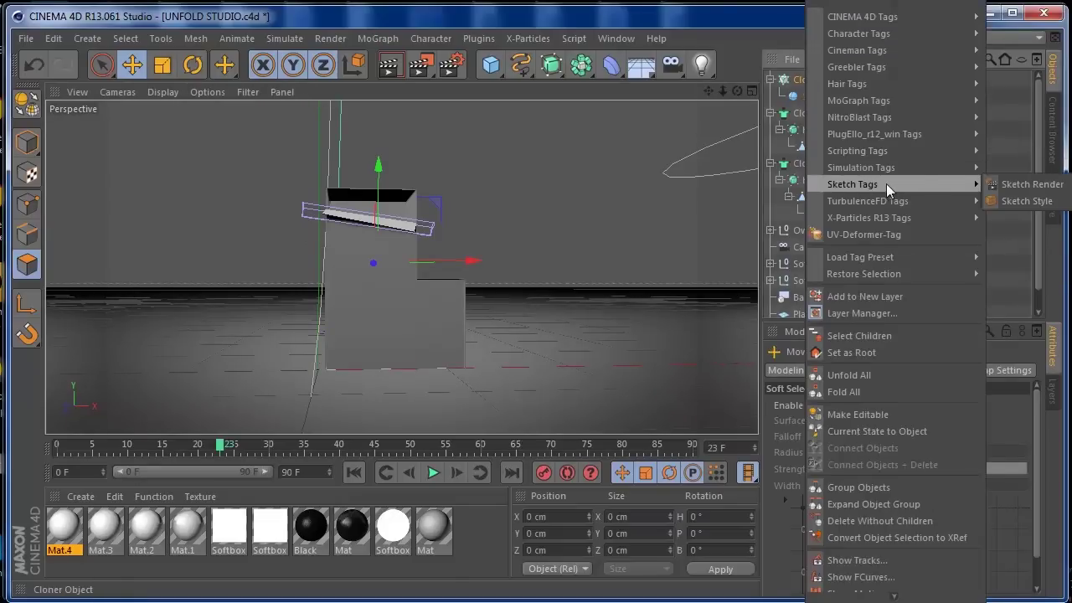
mouse_move(918, 168)
click(1009, 172)
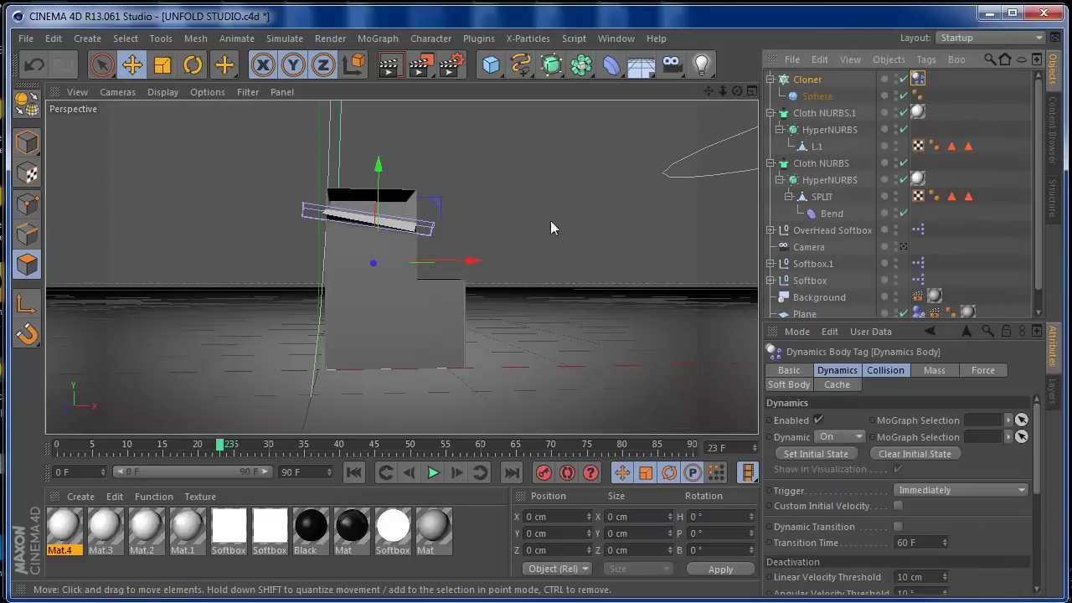
Step: Play the simulation to check the falling spheres, and return to the first frame
click(433, 473)
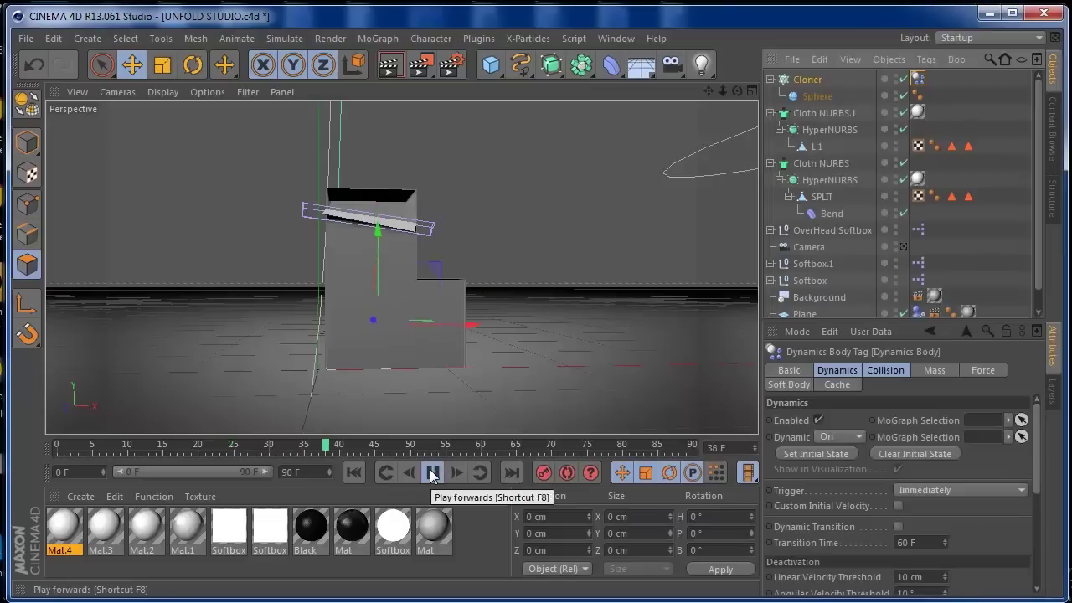
click(433, 472)
click(353, 473)
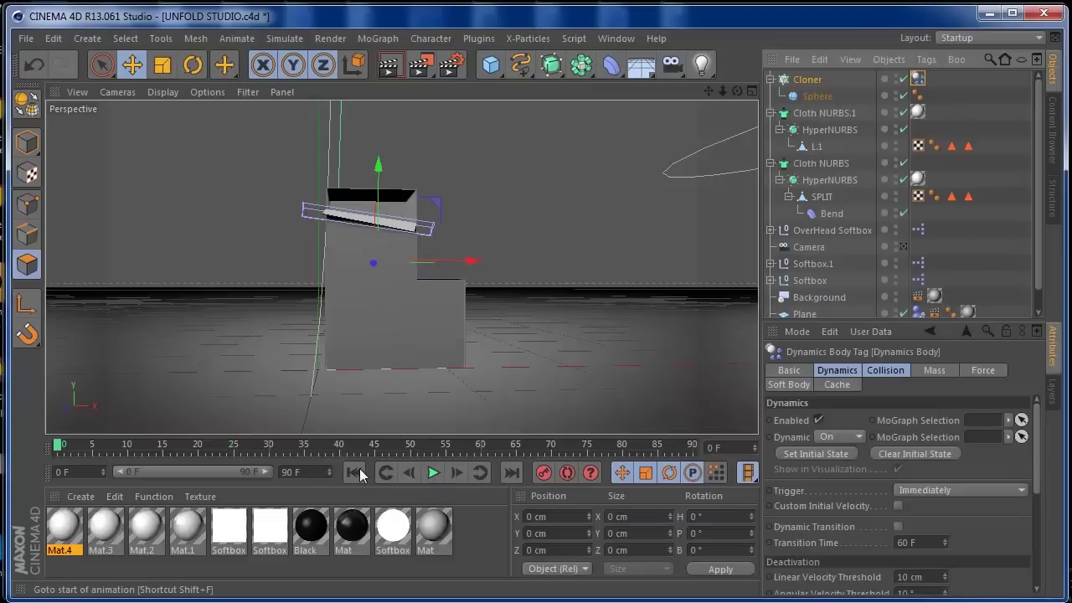
Step: Set the Cloner's dynamics tag to Apply Tag to Children with Individual Elements set to All
click(884, 373)
click(904, 420)
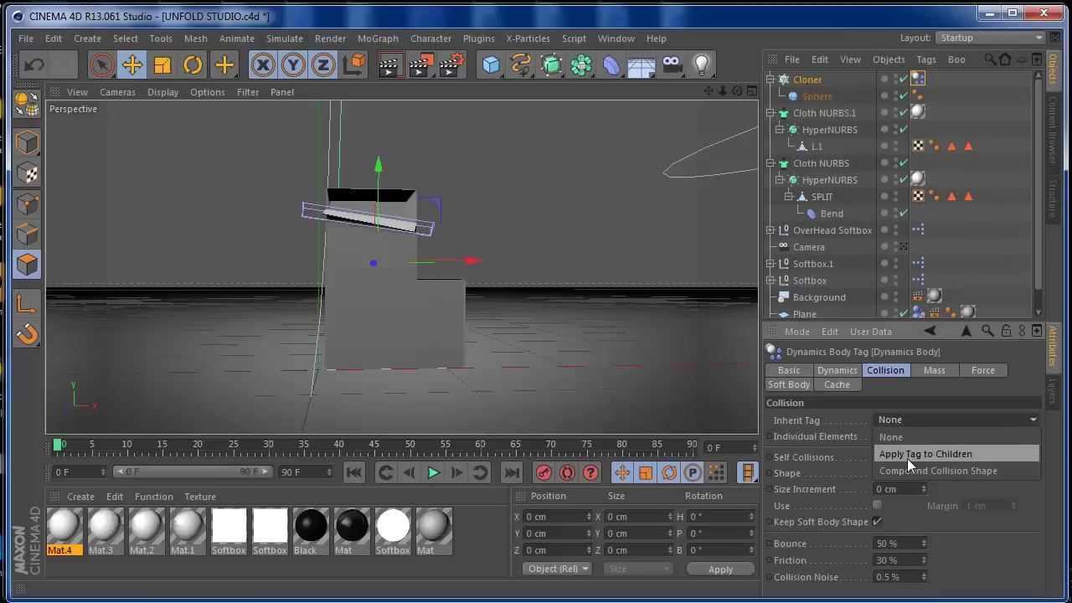
click(906, 455)
click(905, 436)
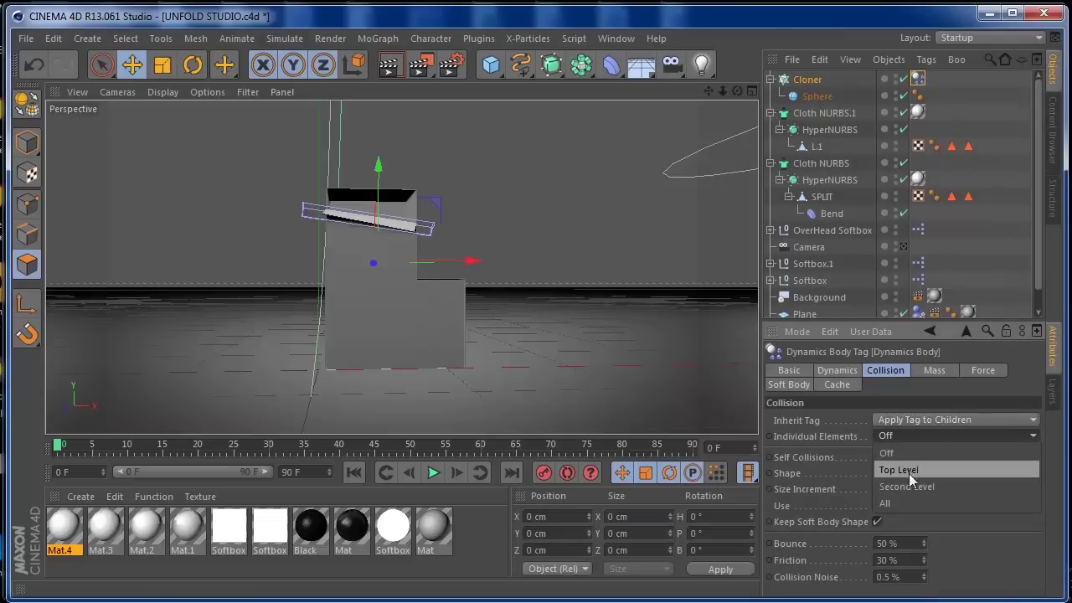
click(910, 502)
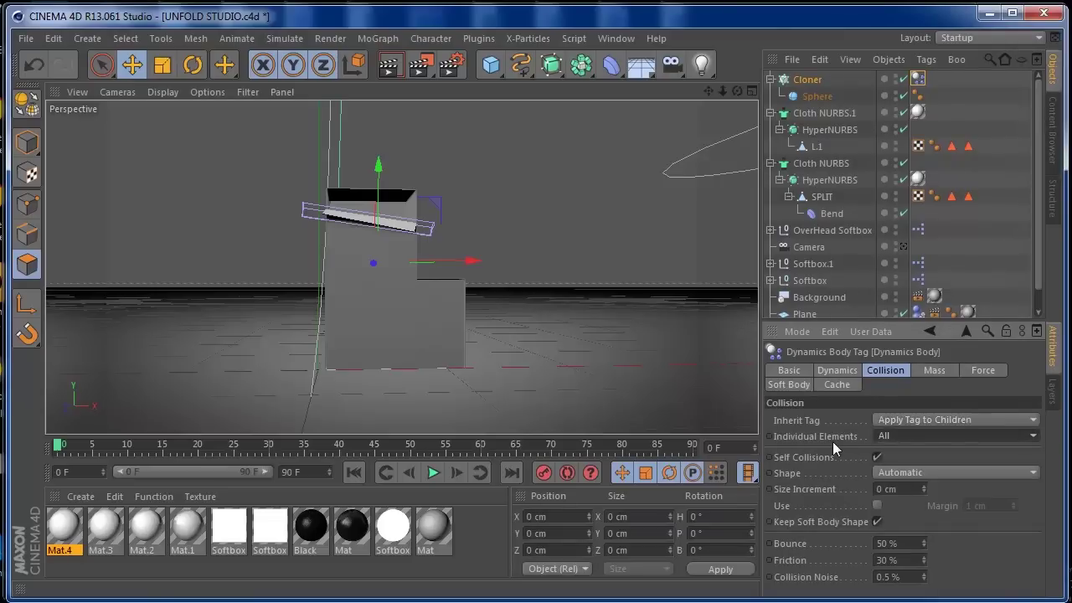
Step: Play the simulation to check how the individual spheres scatter, and return to the first frame
click(433, 472)
click(432, 474)
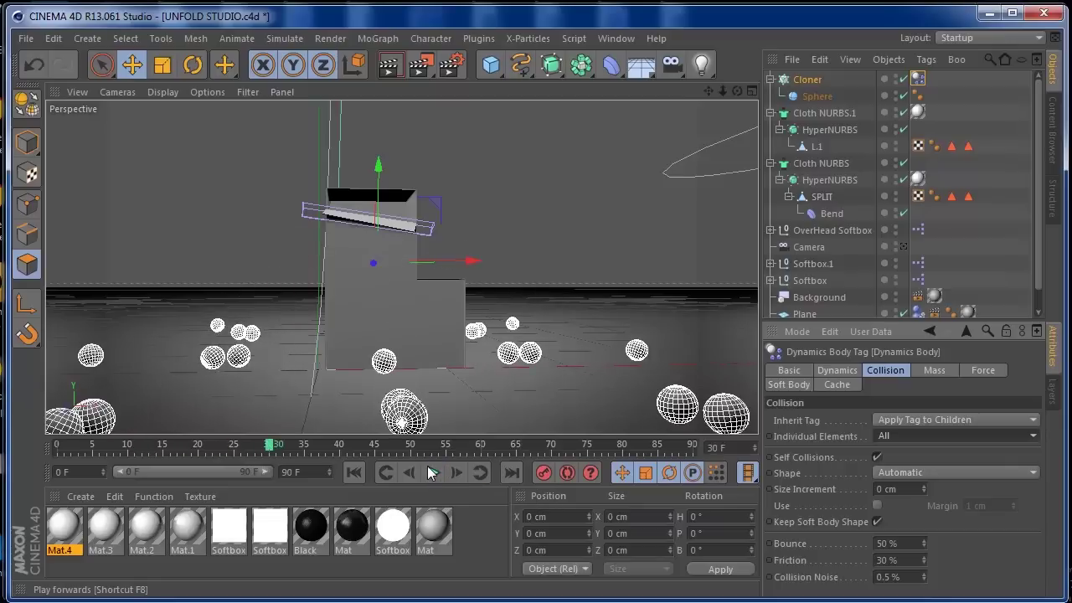
drag(738, 92, 605, 157)
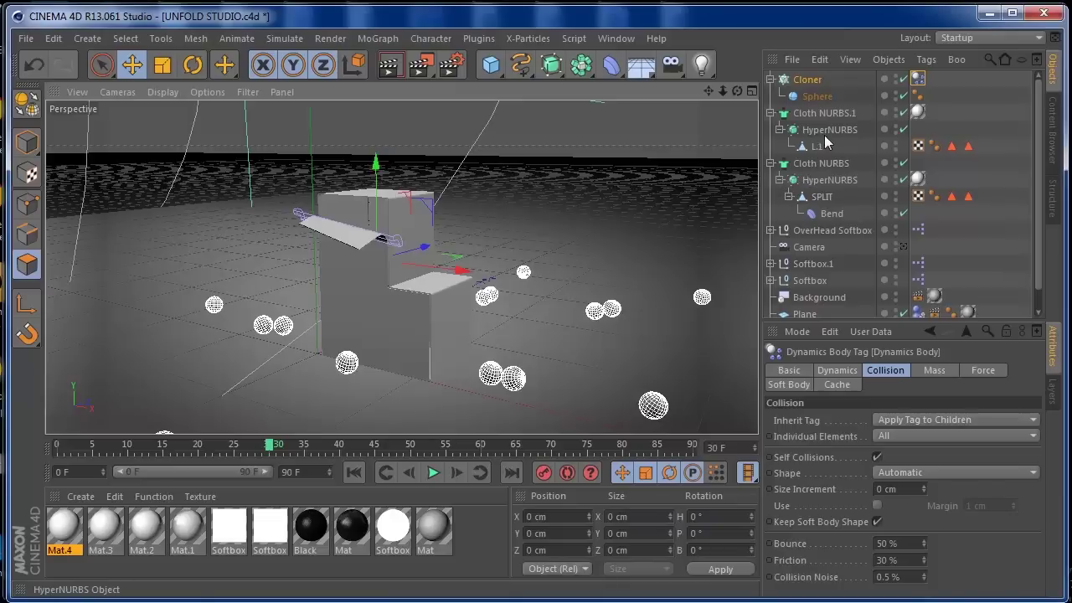
click(353, 472)
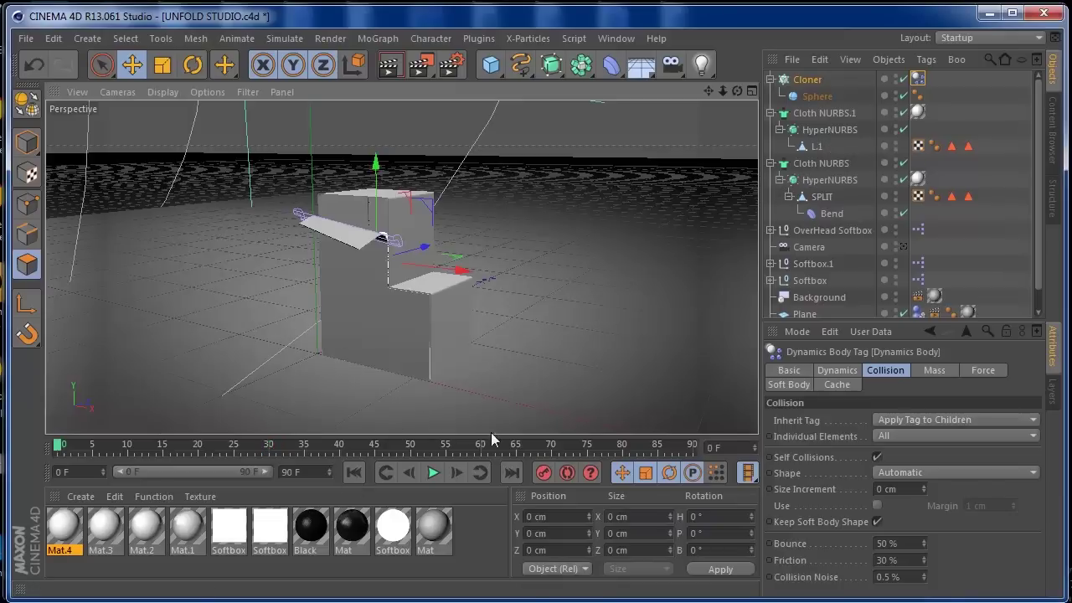
Step: Add a collider body tag to the HyperNURBS containing L.1 and set its collision shape to Static Mesh
click(835, 129)
right_click(835, 130)
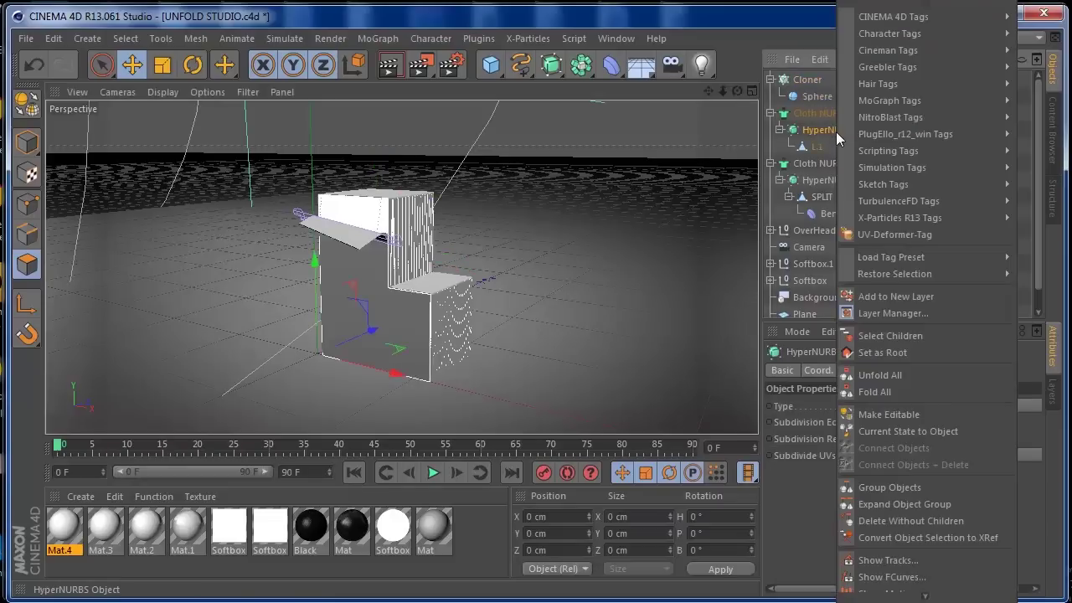
mouse_move(873, 171)
click(818, 205)
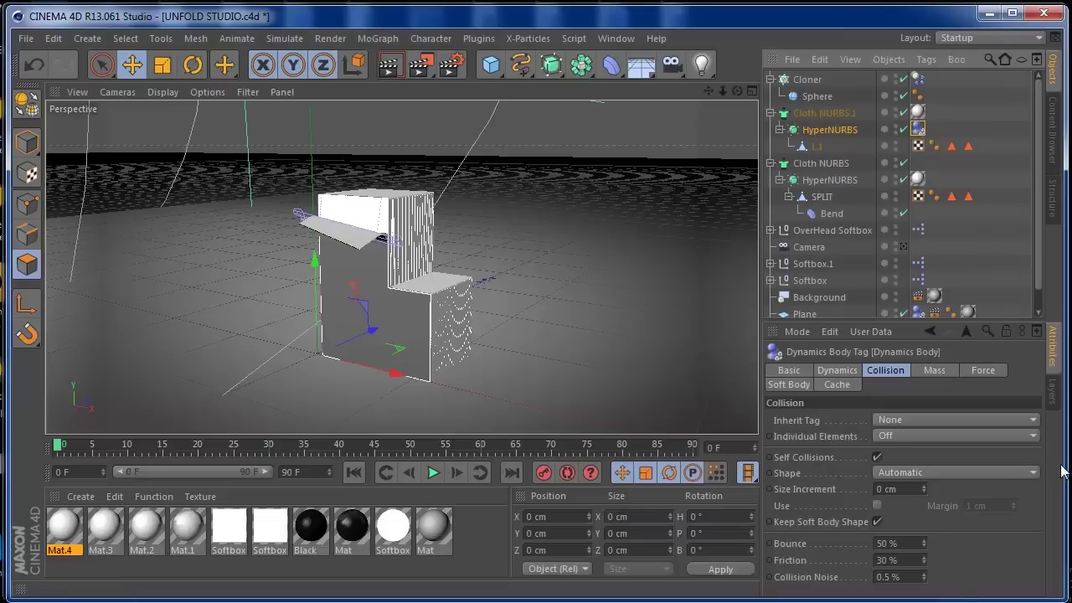
click(1005, 474)
click(940, 423)
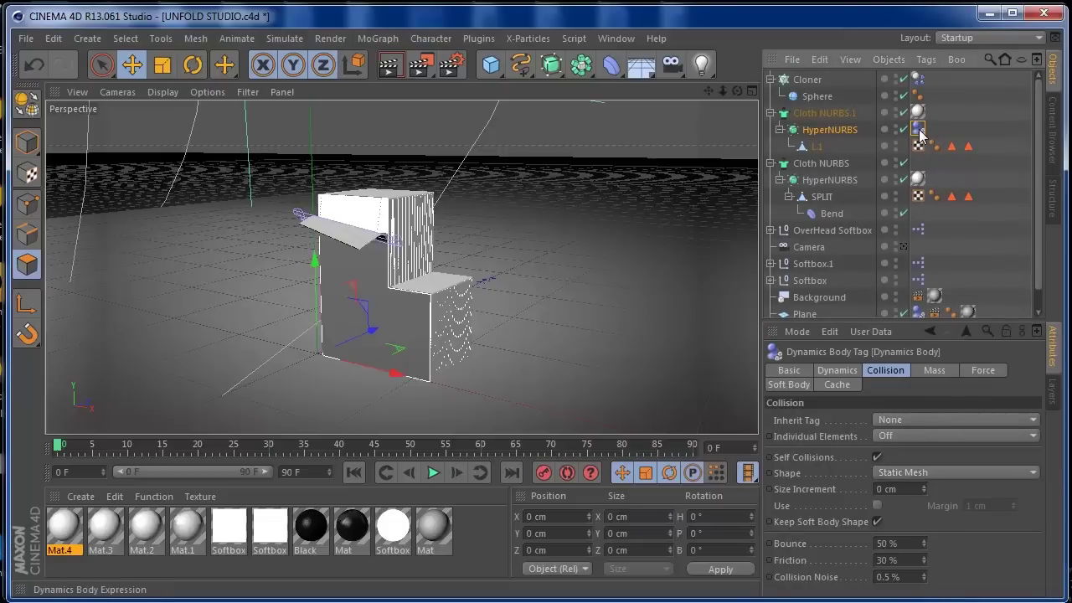
Step: Copy the collider body tag to the HyperNURBS containing SPLIT, and test the simulation before returning to the first frame
ctrl+drag(920, 134, 936, 180)
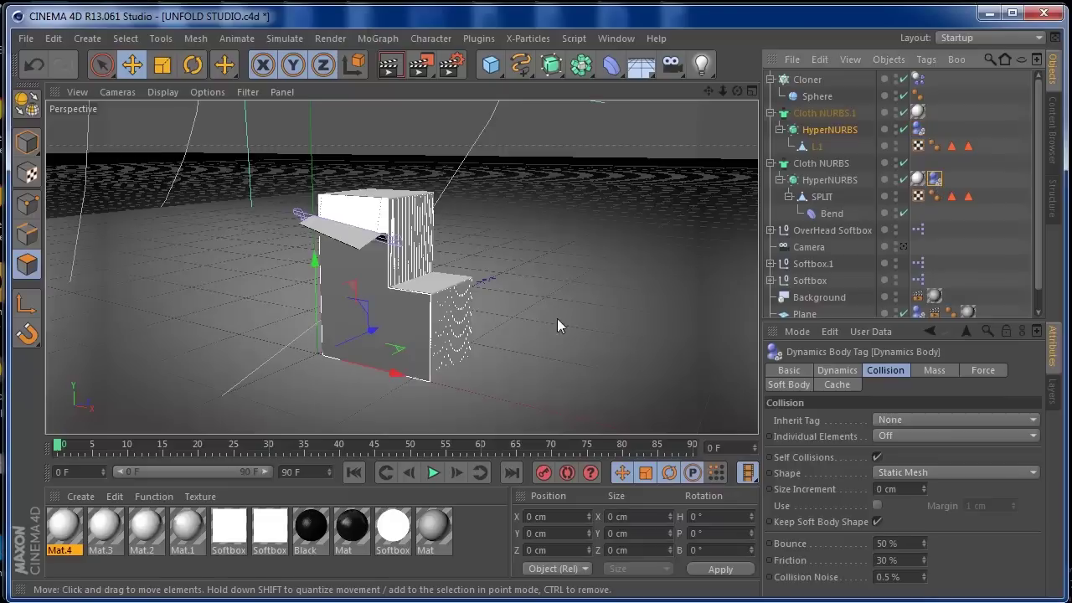
click(431, 474)
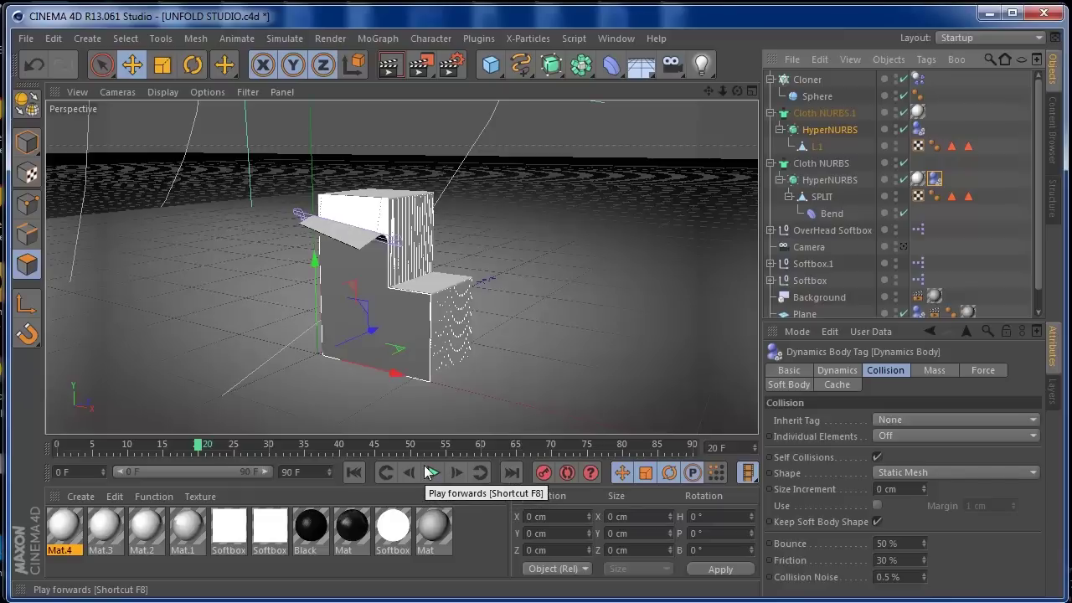
click(353, 472)
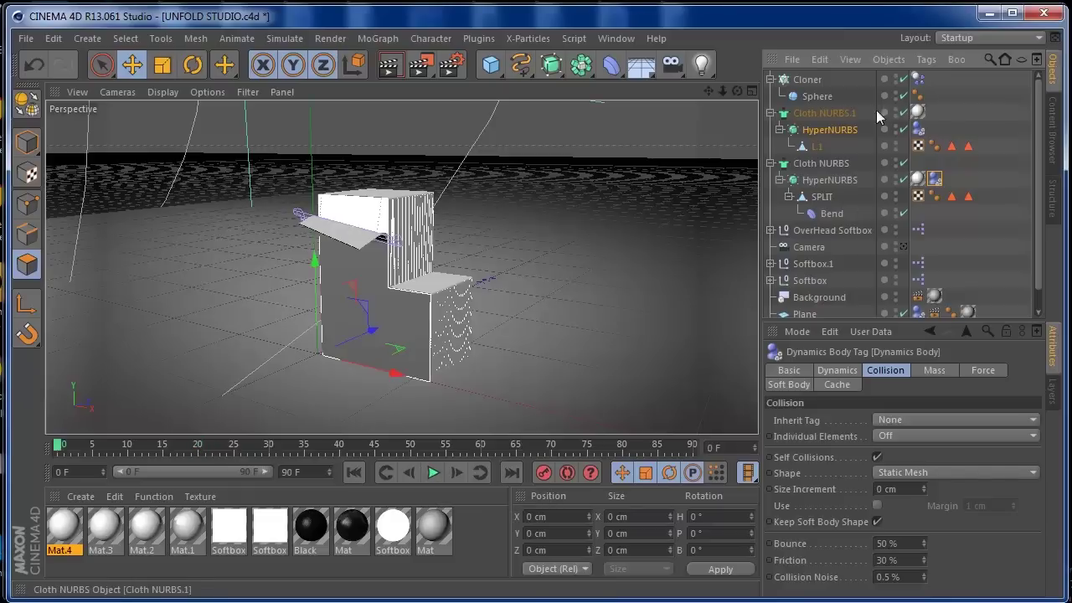
Step: Increase the Cloner's grid count to 5 × 5 × 4 spheres
click(807, 79)
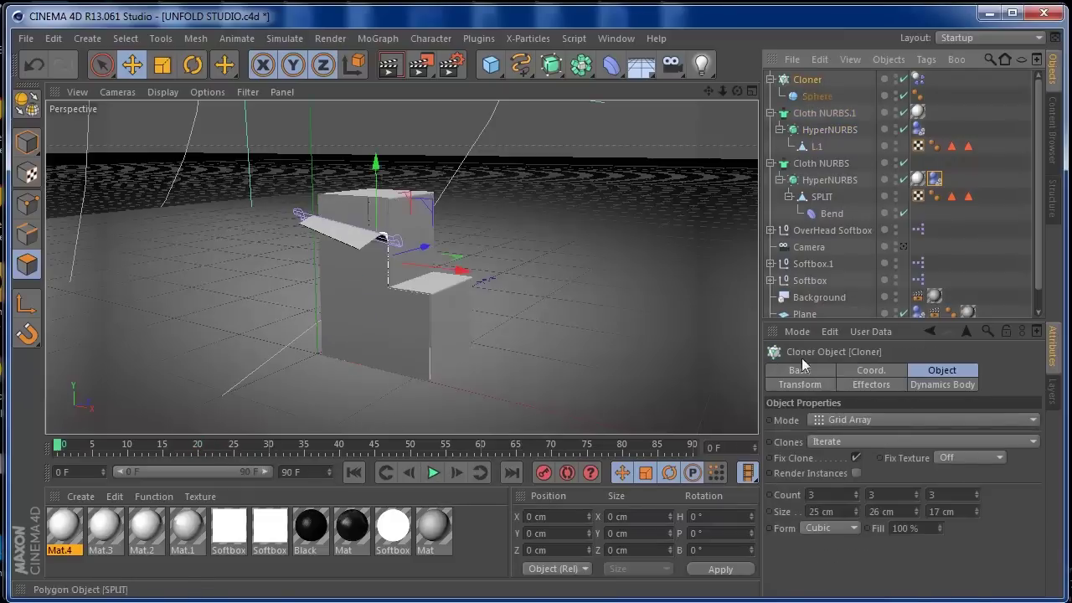
click(855, 491)
click(855, 490)
click(917, 490)
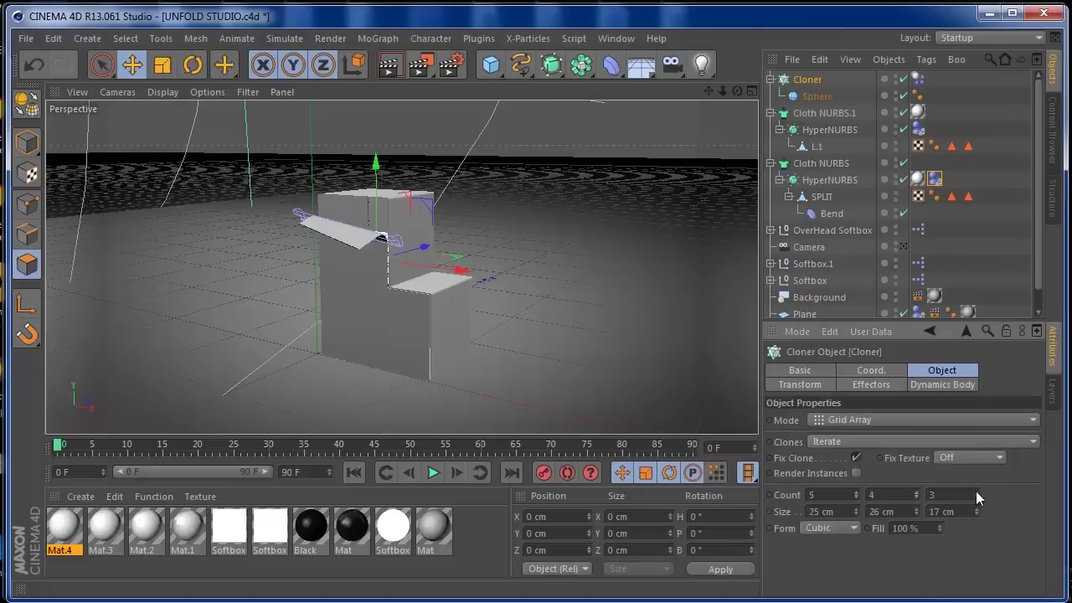
click(975, 492)
Step: Play the simulation, restart it from the first frame and stop at frame 6 to inspect the spheres in the L
click(433, 473)
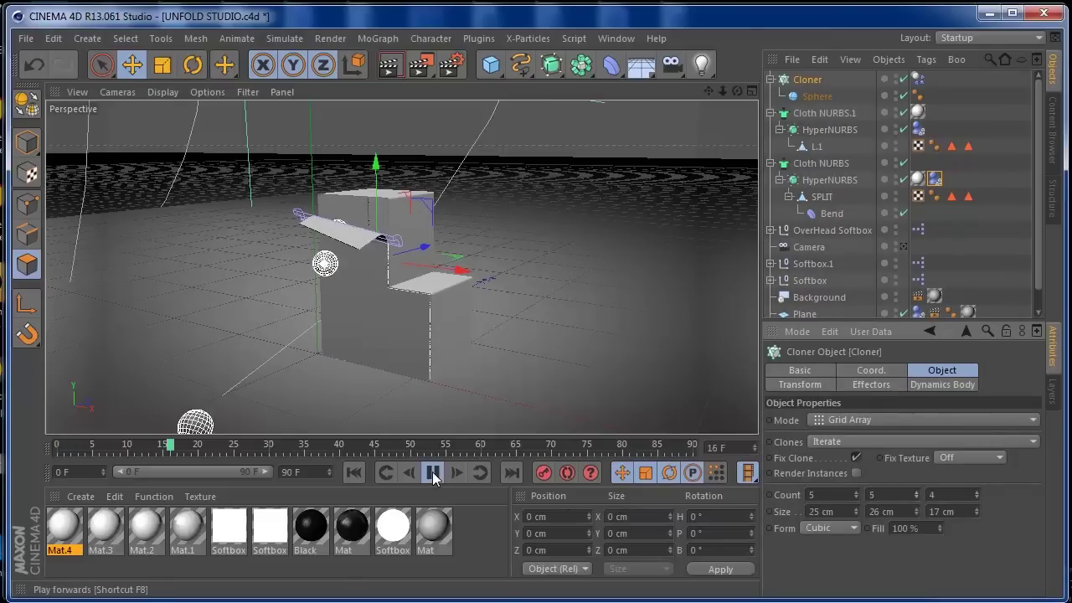
click(433, 473)
click(356, 472)
click(428, 472)
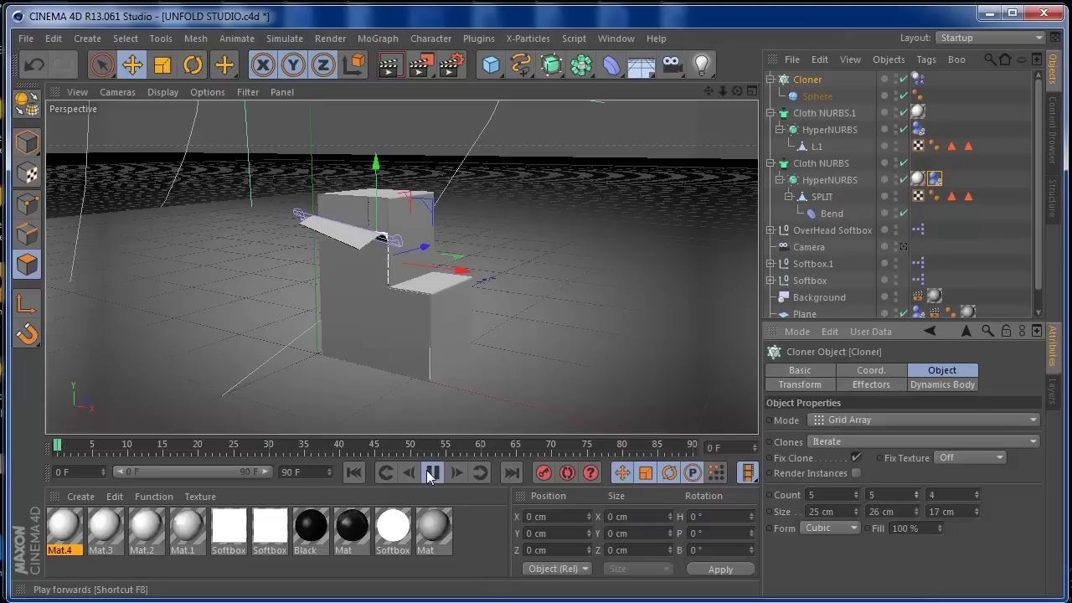
click(431, 472)
mouse_move(734, 93)
mouse_down()
mouse_move(688, 96)
mouse_move(687, 124)
mouse_move(730, 82)
mouse_up()
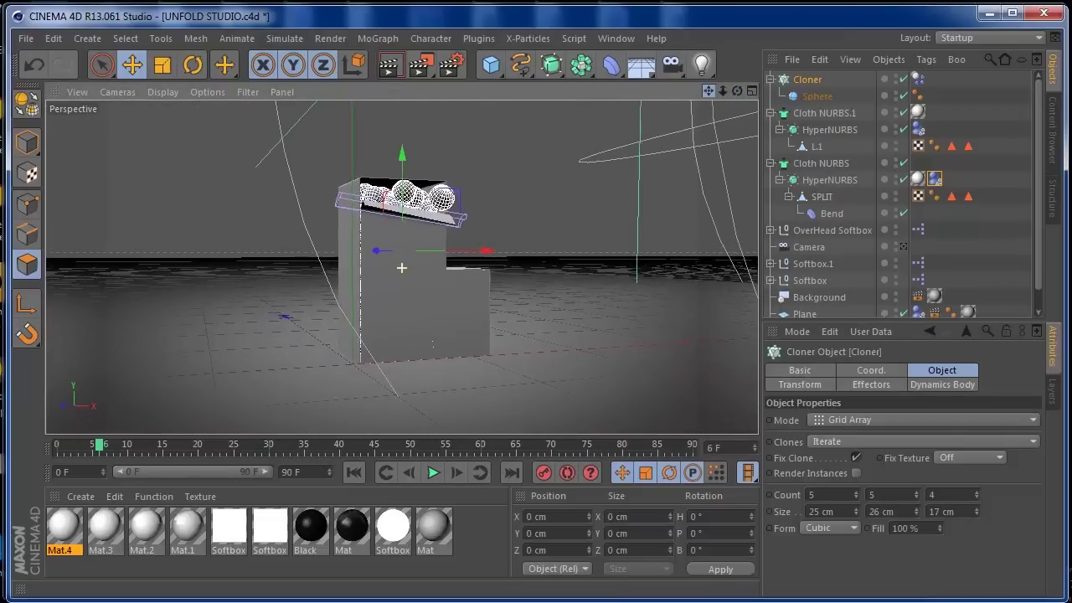
Step: Apply the material Mat.2 to the Cloner and render the perspective view of the opened letter
click(156, 538)
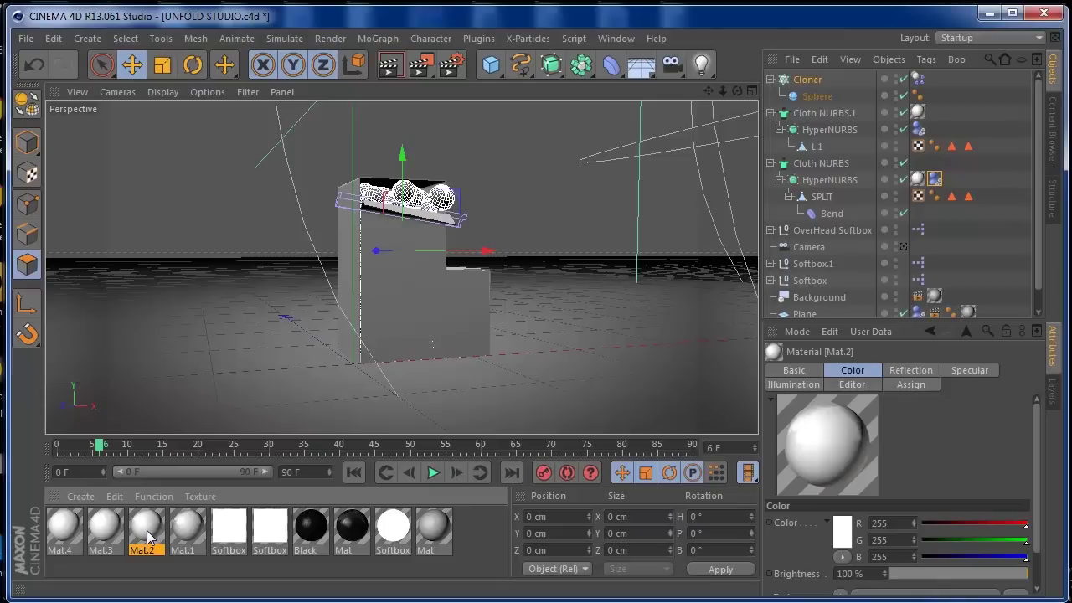
drag(145, 533, 808, 79)
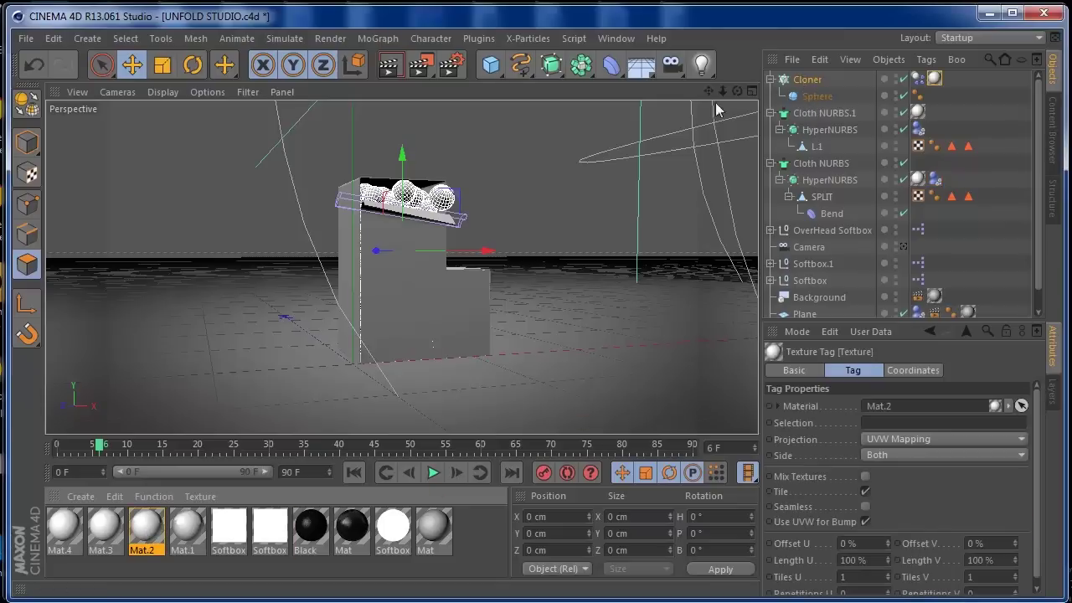
drag(736, 91, 401, 267)
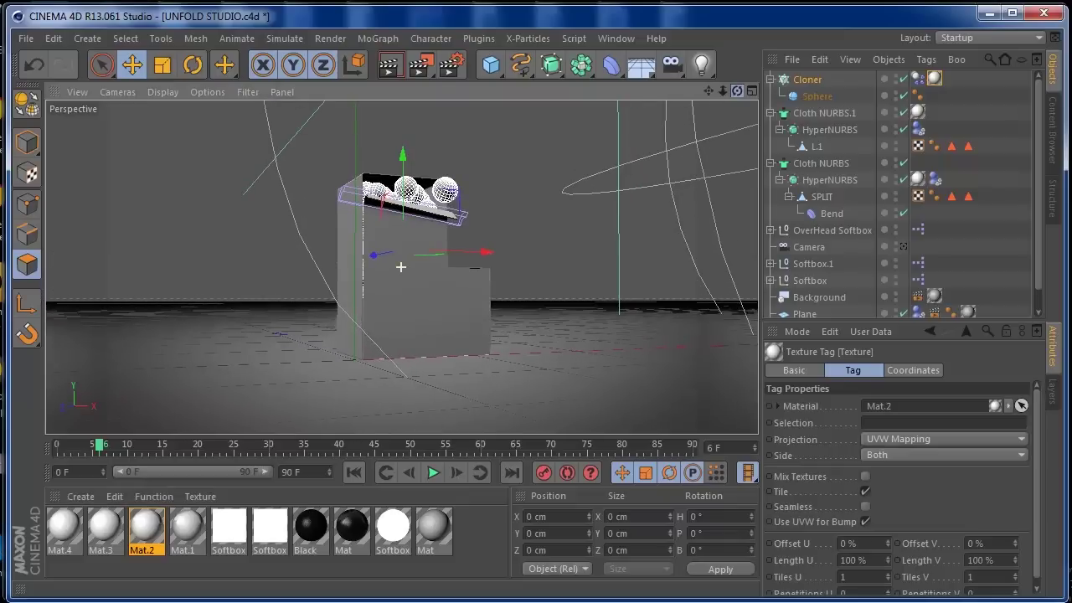
click(390, 65)
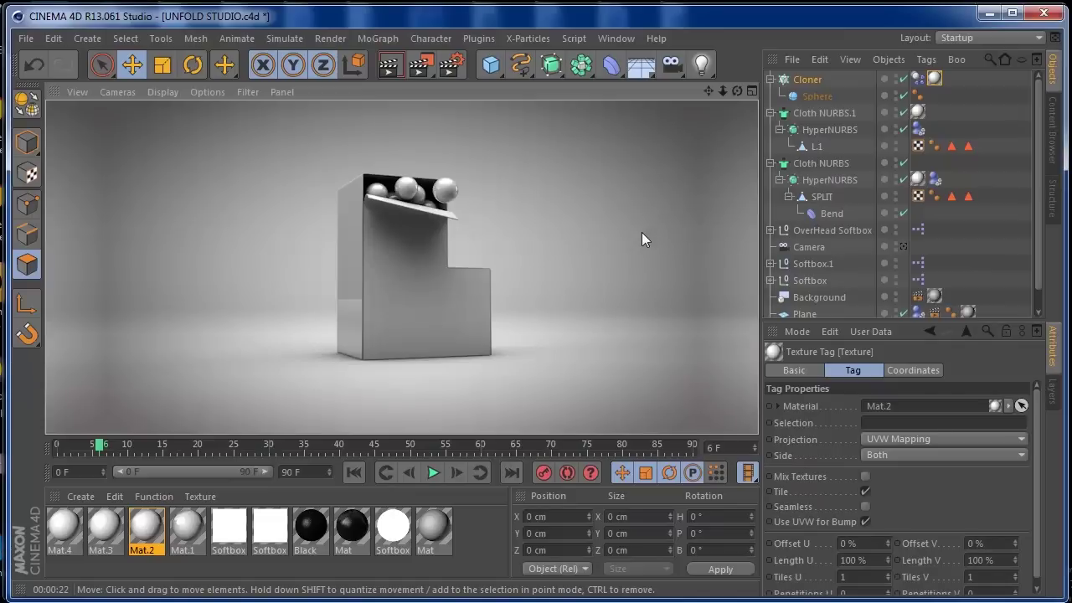
mouse_move(737, 91)
mouse_down()
mouse_move(401, 267)
mouse_move(666, 182)
mouse_up()
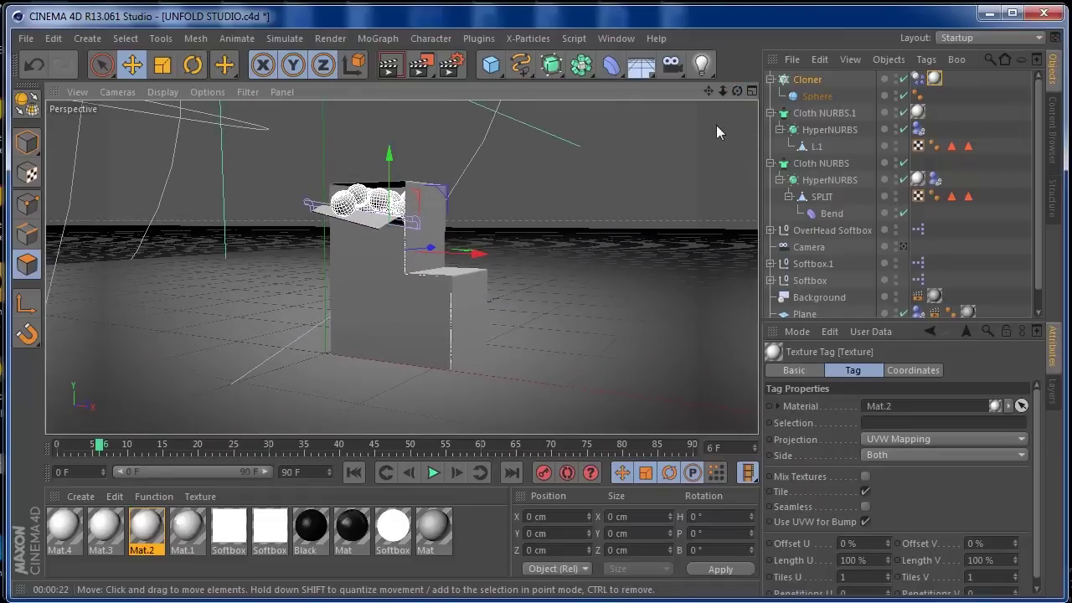
drag(737, 91, 401, 267)
mouse_move(737, 94)
mouse_down()
mouse_move(402, 265)
mouse_move(737, 97)
mouse_up()
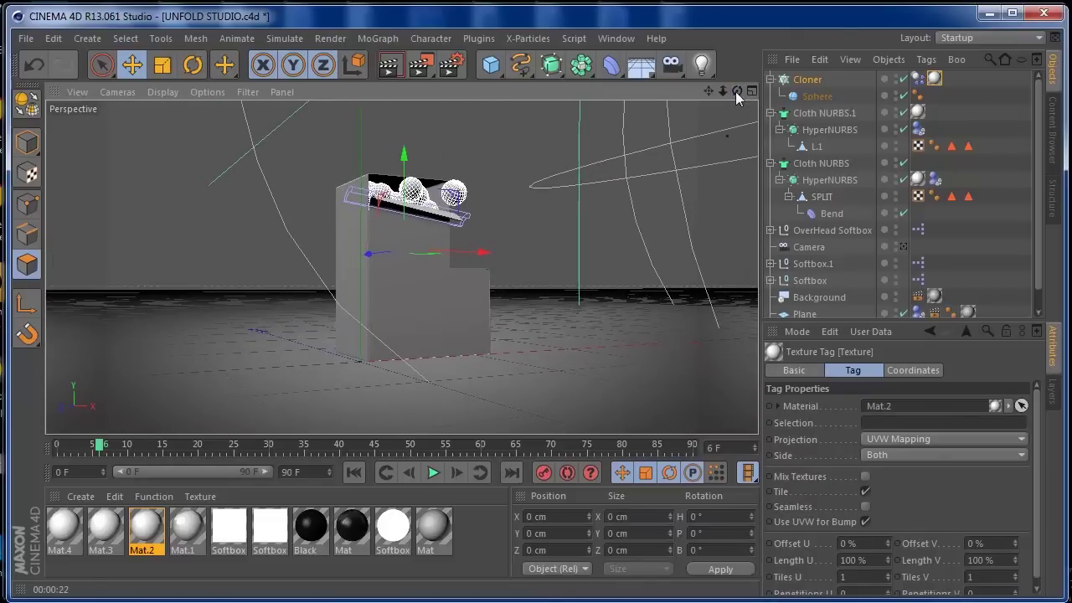